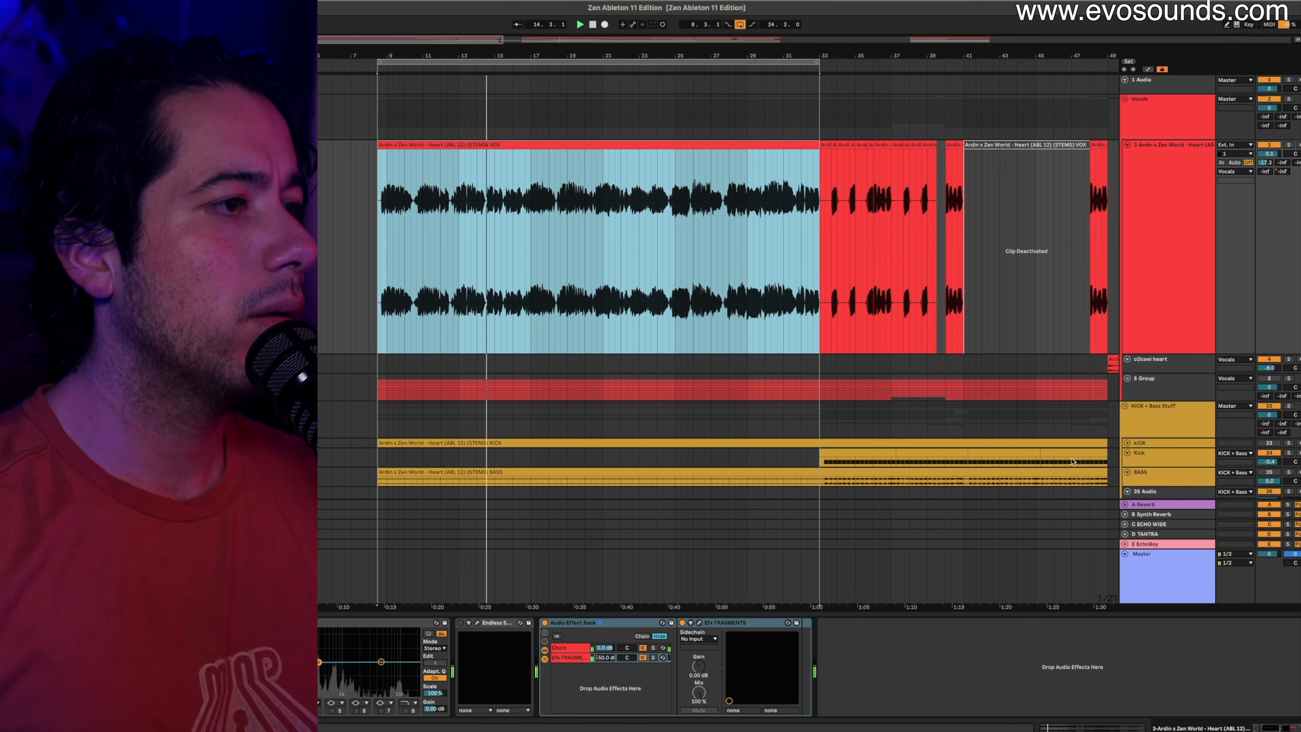
# Turn the Breakdown group header red and pull the loop end back from bar 33 to bar 25.
pyautogui.click(1160, 396)
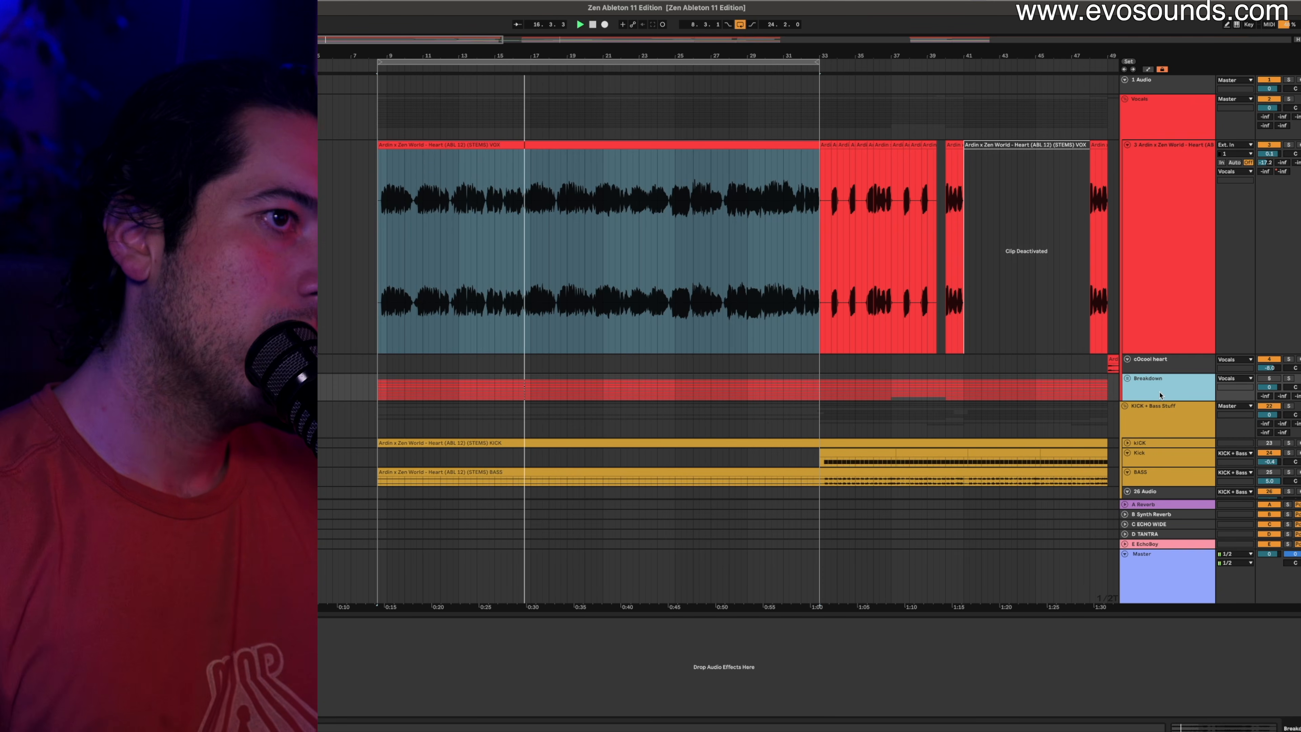
pyautogui.rightClick(1160, 396)
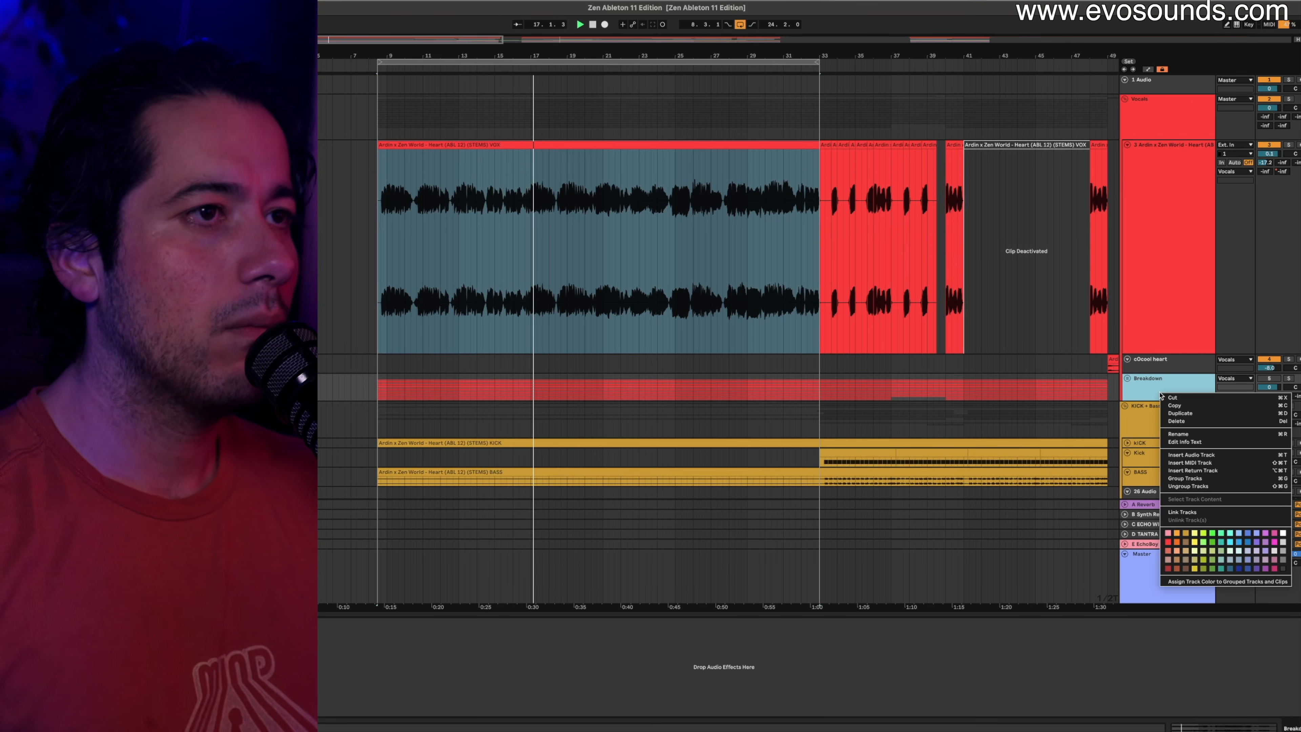
pyautogui.click(1171, 539)
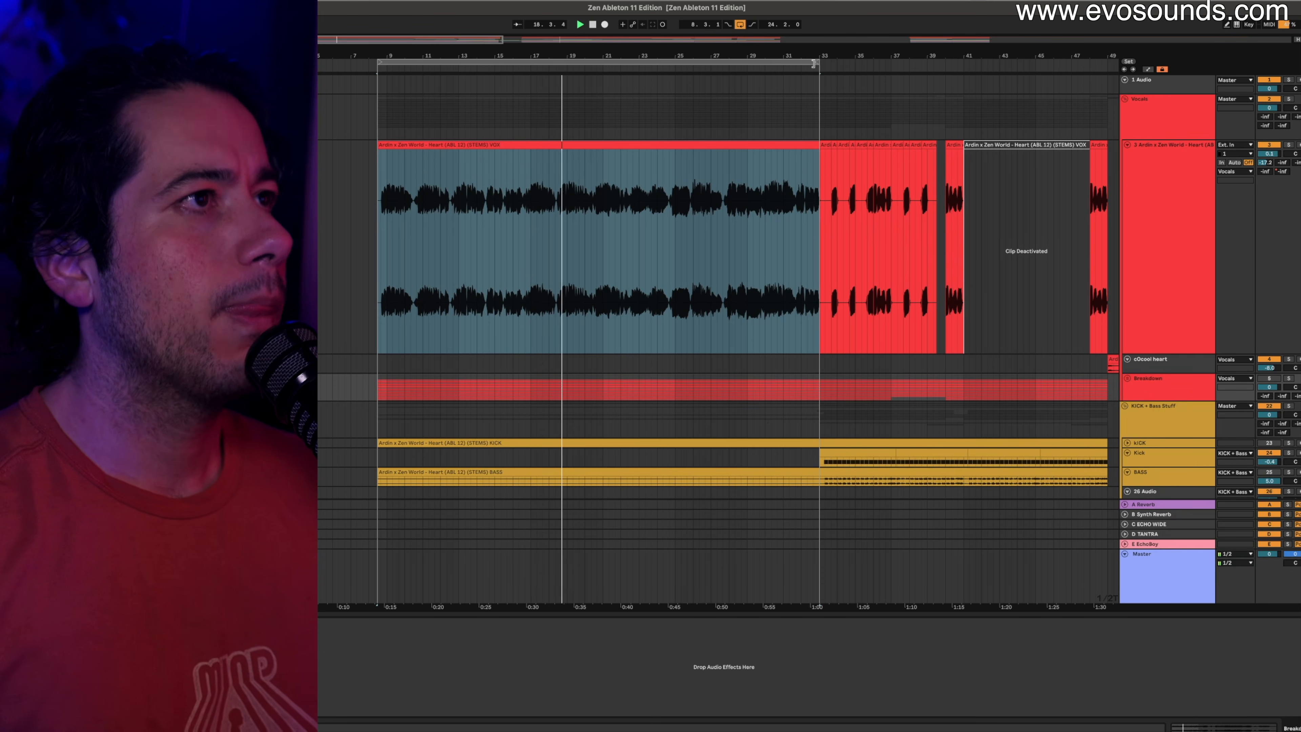
pyautogui.moveTo(816, 60); pyautogui.dragTo(673, 84)
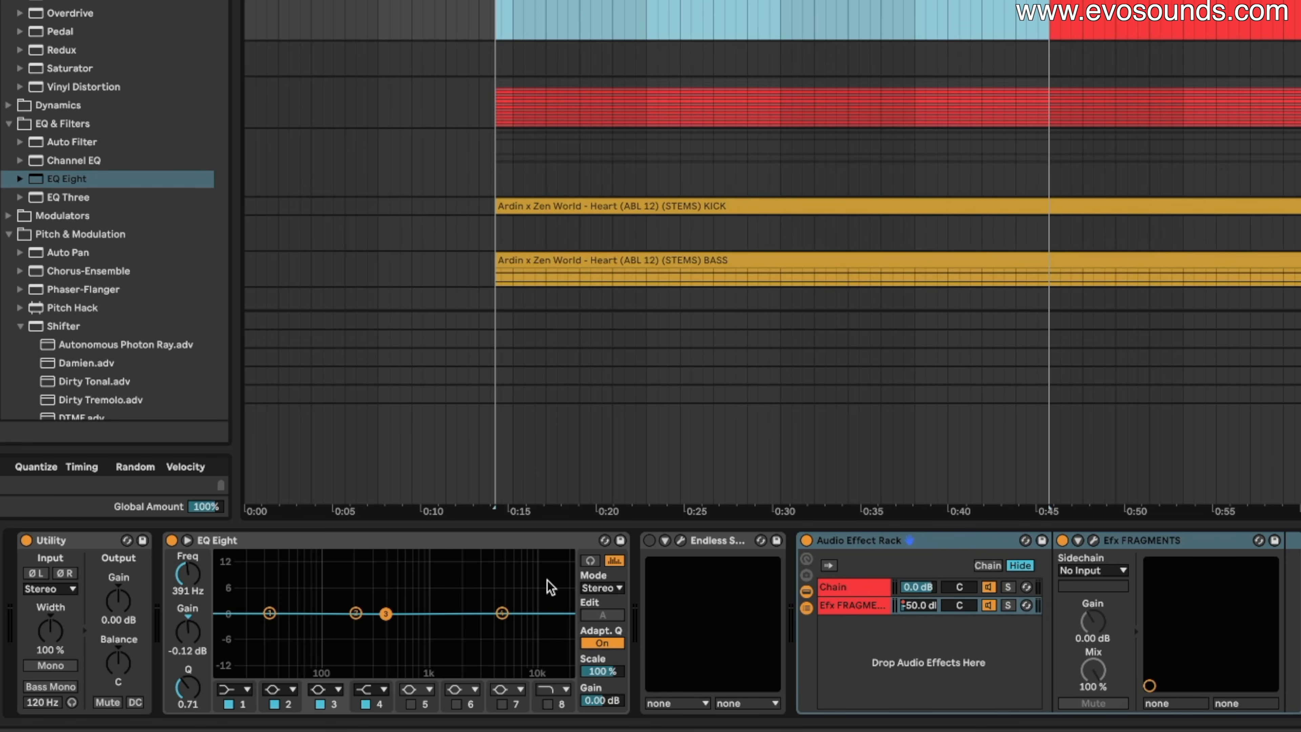
# Select EQ Eight, then Utility, and show Utility's Input choices: Left, Stereo, Right, Swap.
pyautogui.click(286, 541)
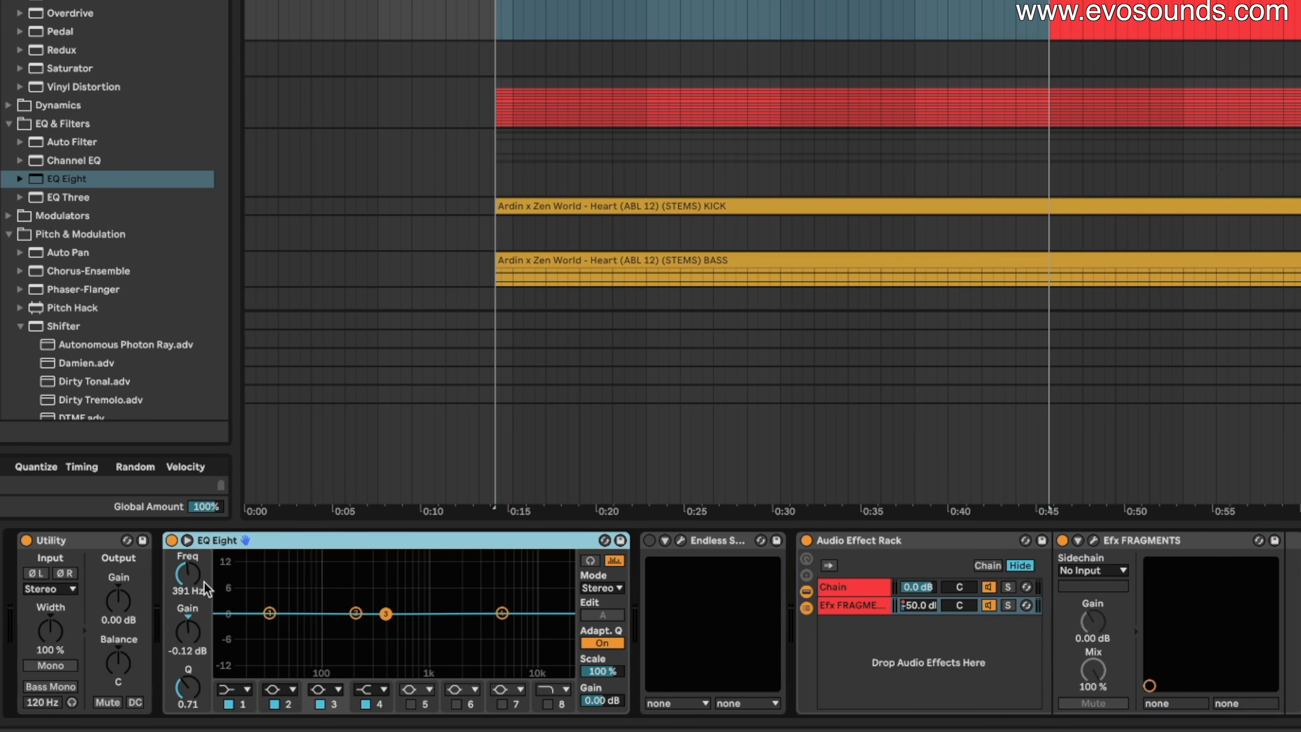
pyautogui.click(92, 547)
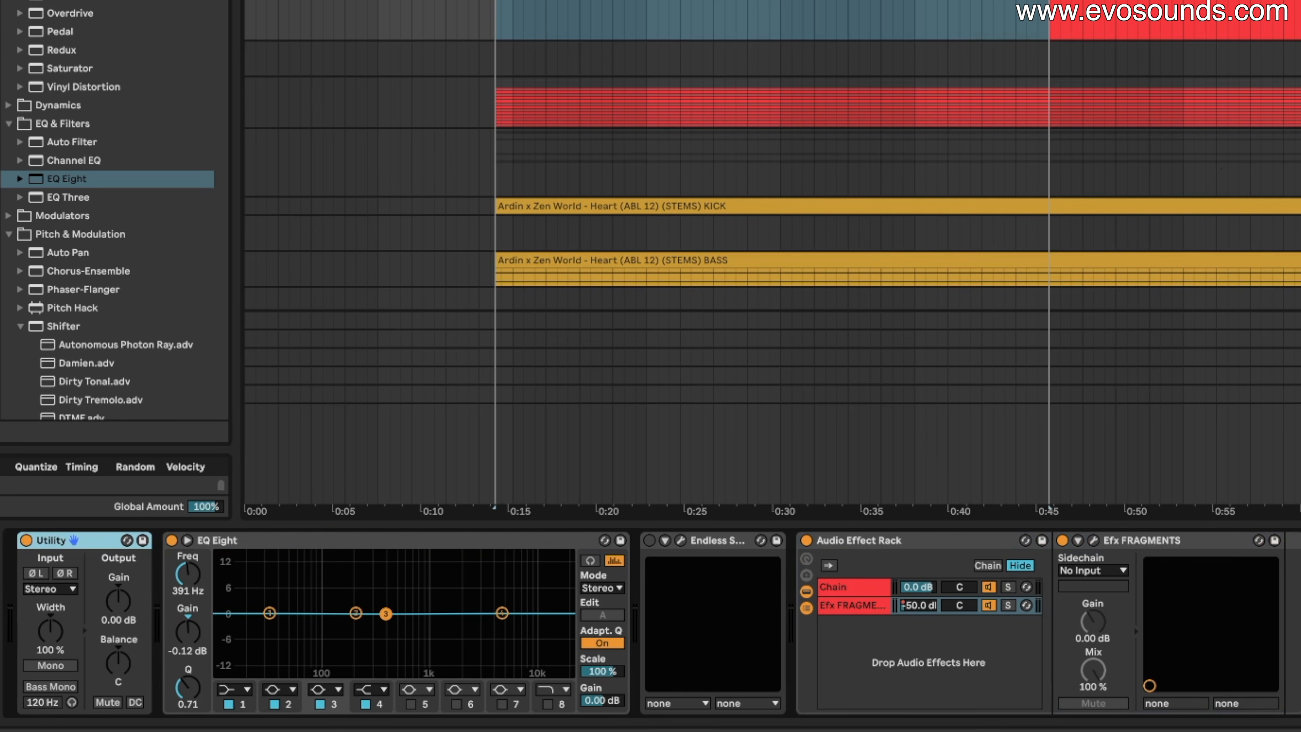
pyautogui.click(52, 589)
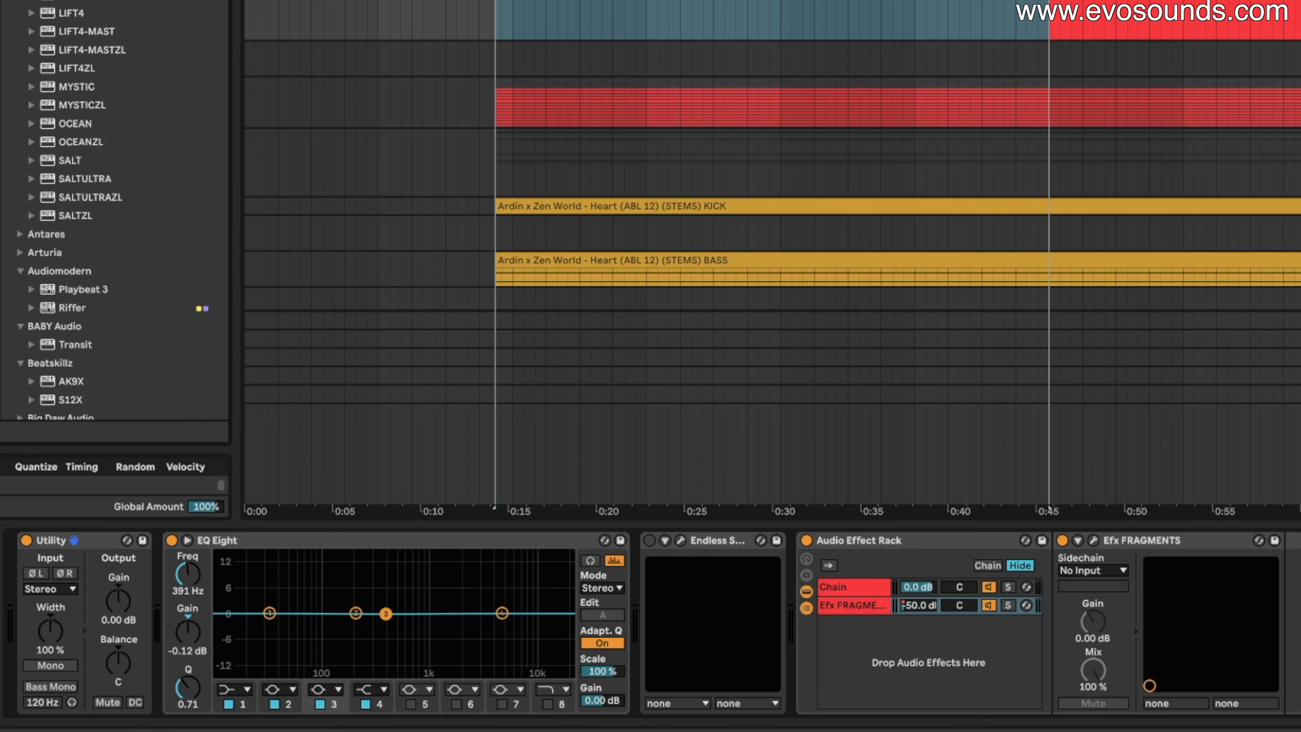
# Open the Master's Ozone 11 Imager, move its window aside, and delete the extra Ozone device.
pyautogui.press('super+f')
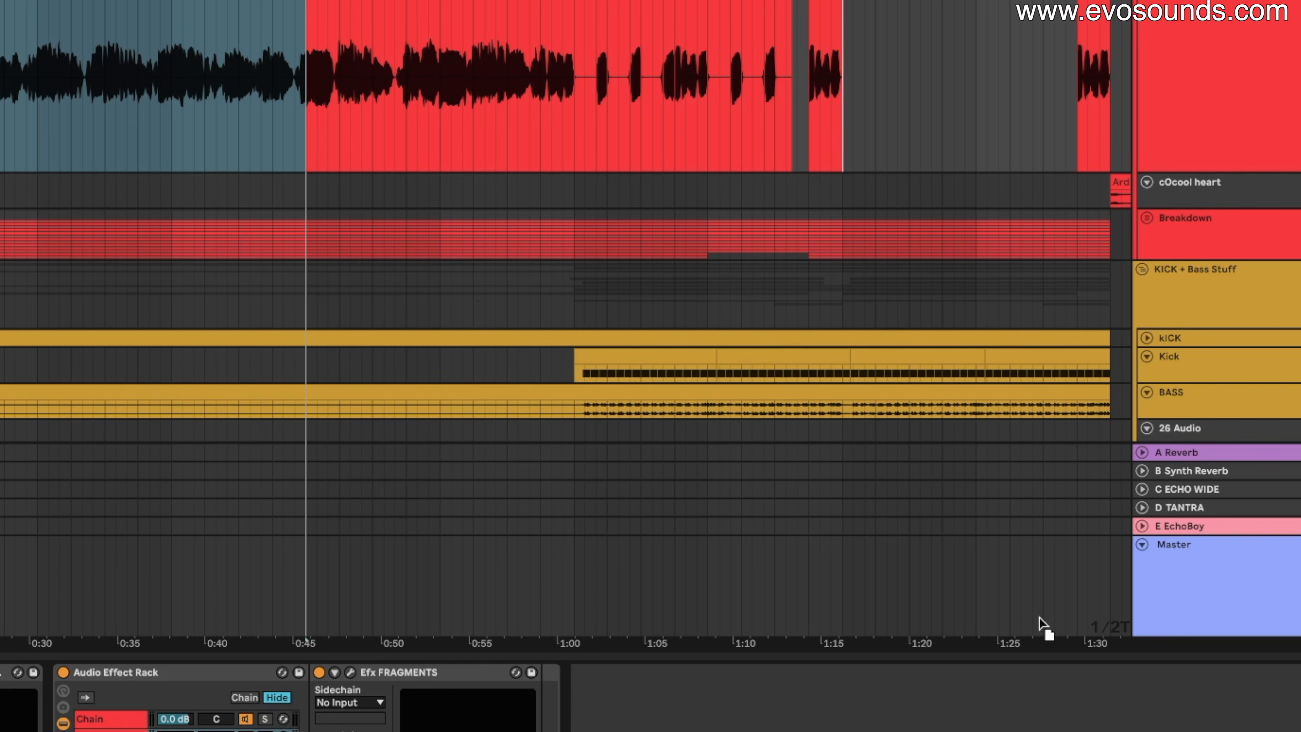
pyautogui.click(1171, 605)
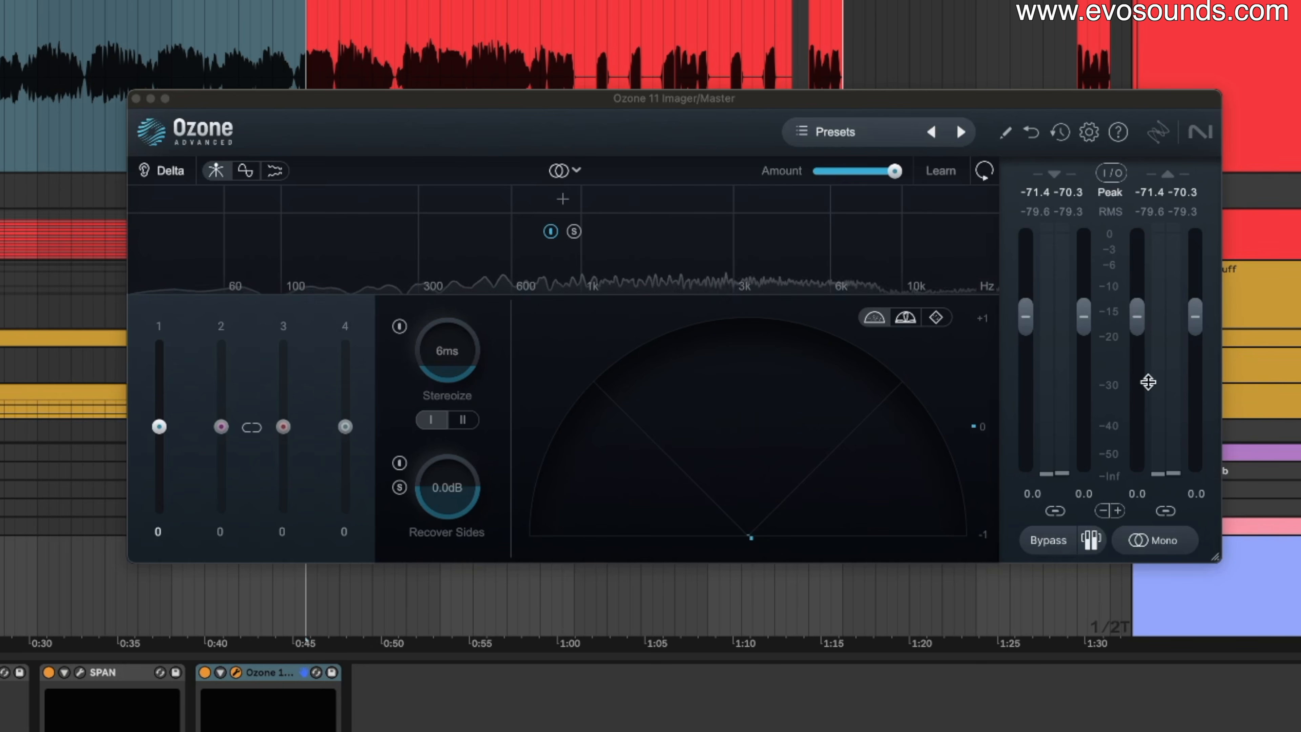
pyautogui.moveTo(697, 100); pyautogui.dragTo(505, 0)
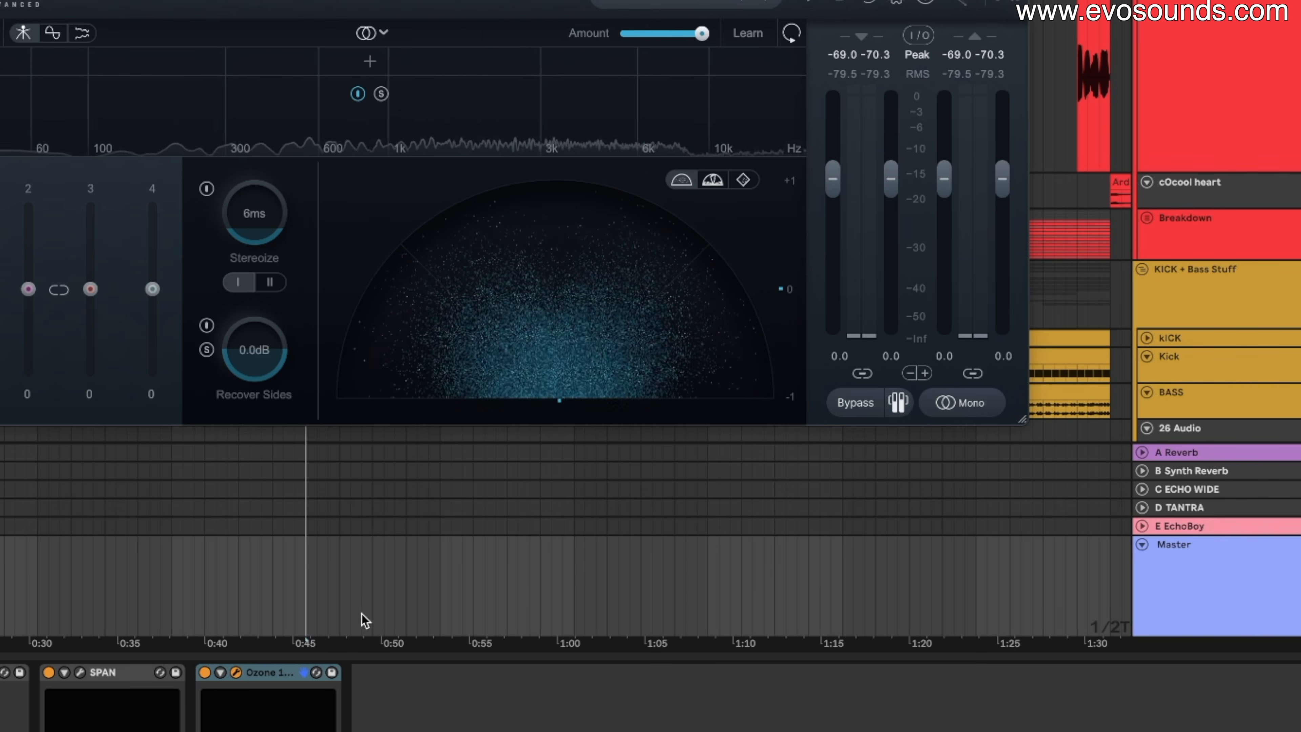
pyautogui.click(289, 672)
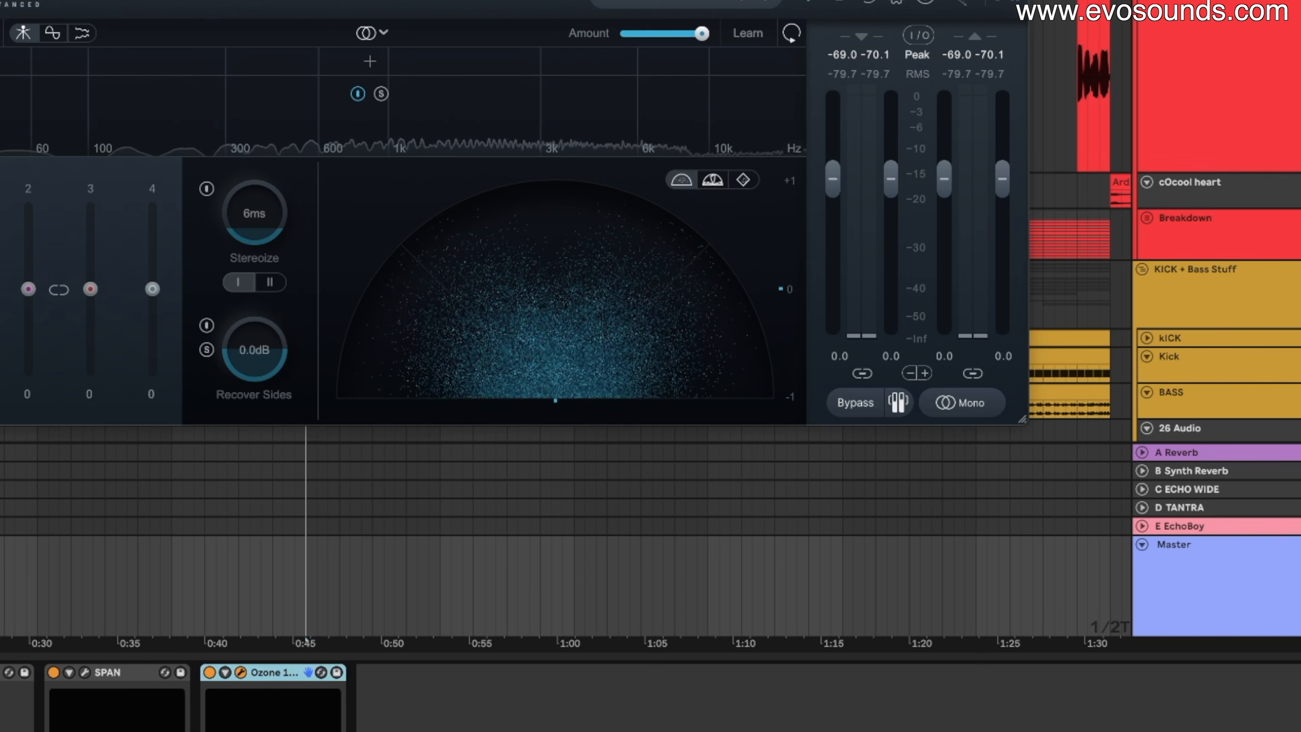
pyautogui.press('Delete')
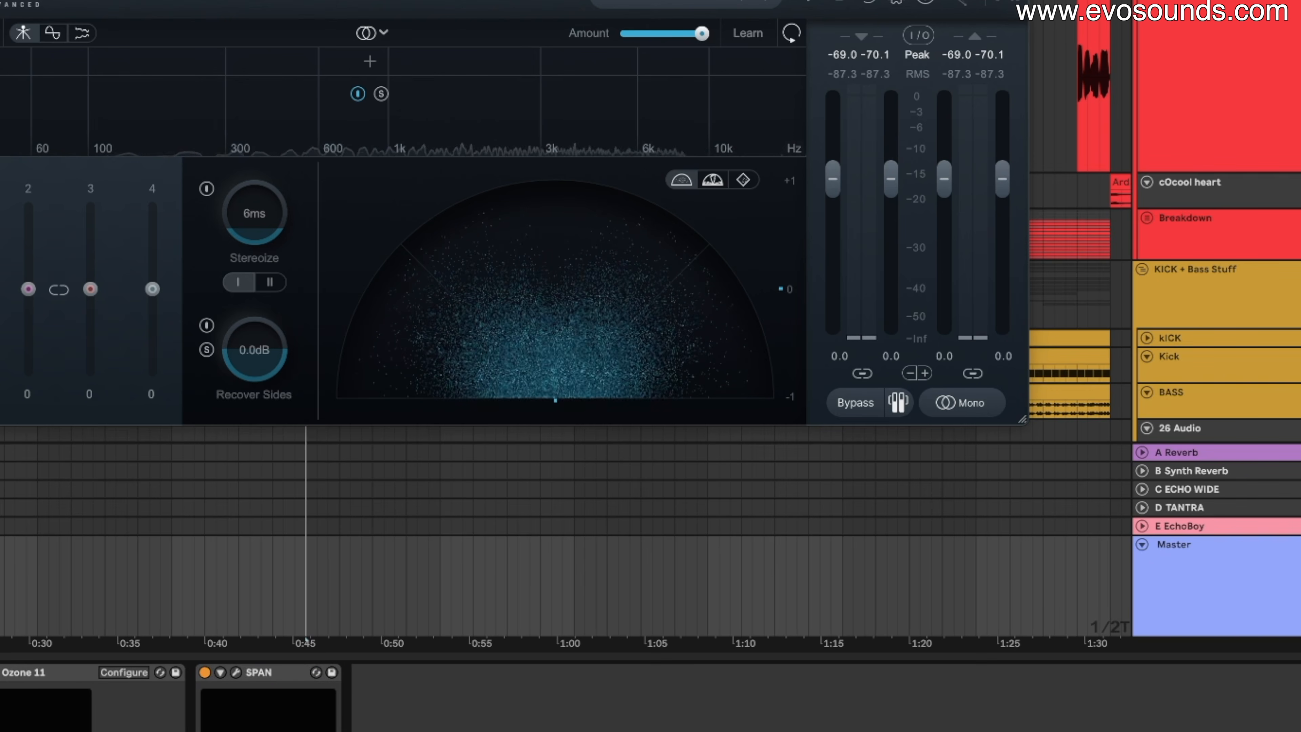
# Start playback and unfold the Breakdown group to reveal its stem tracks.
pyautogui.click(1219, 77)
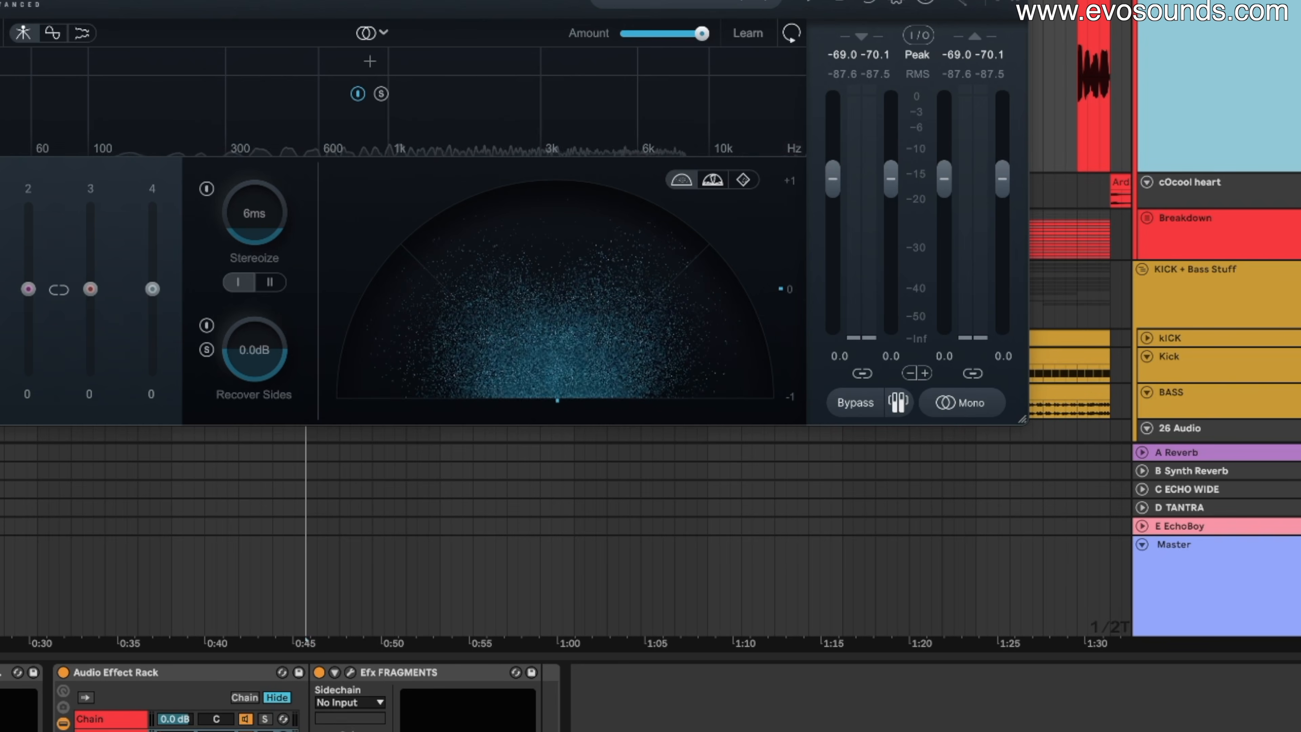
pyautogui.click(575, 2)
pyautogui.press('space')
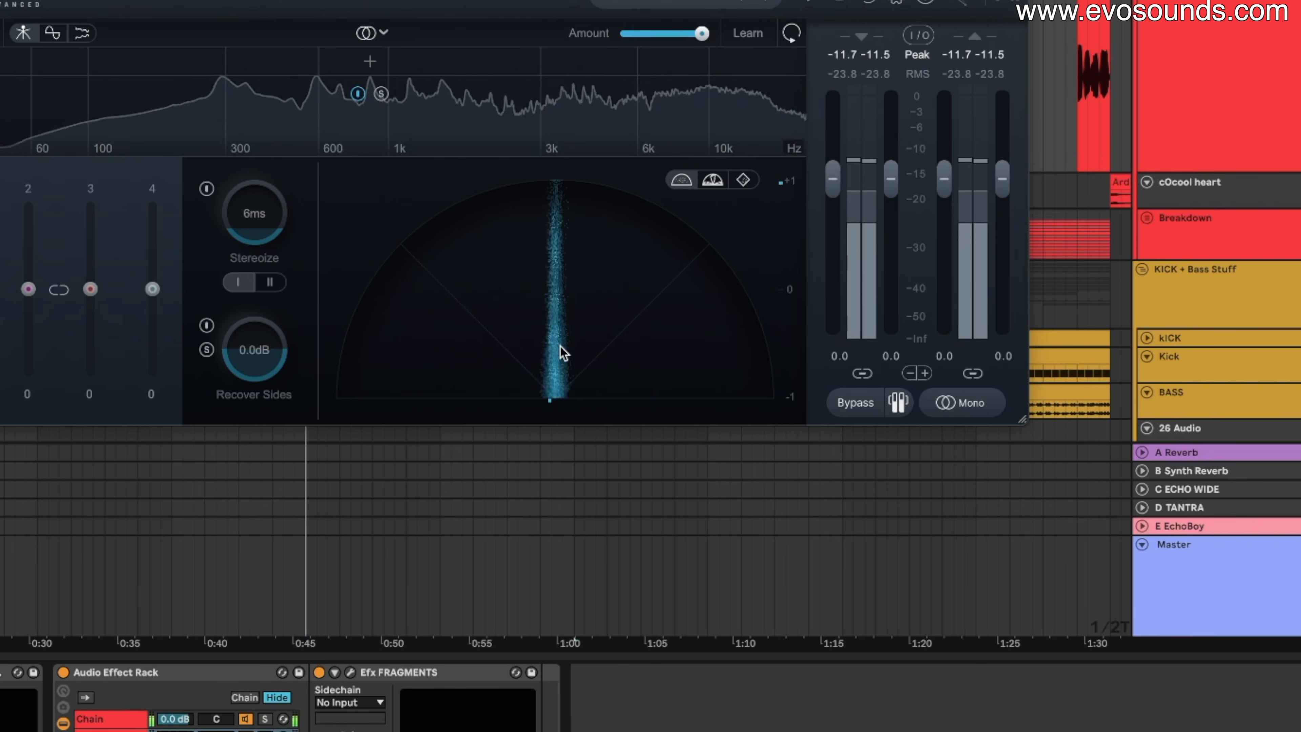
pyautogui.click(1147, 218)
pyautogui.scroll(-2, 1164, 227)
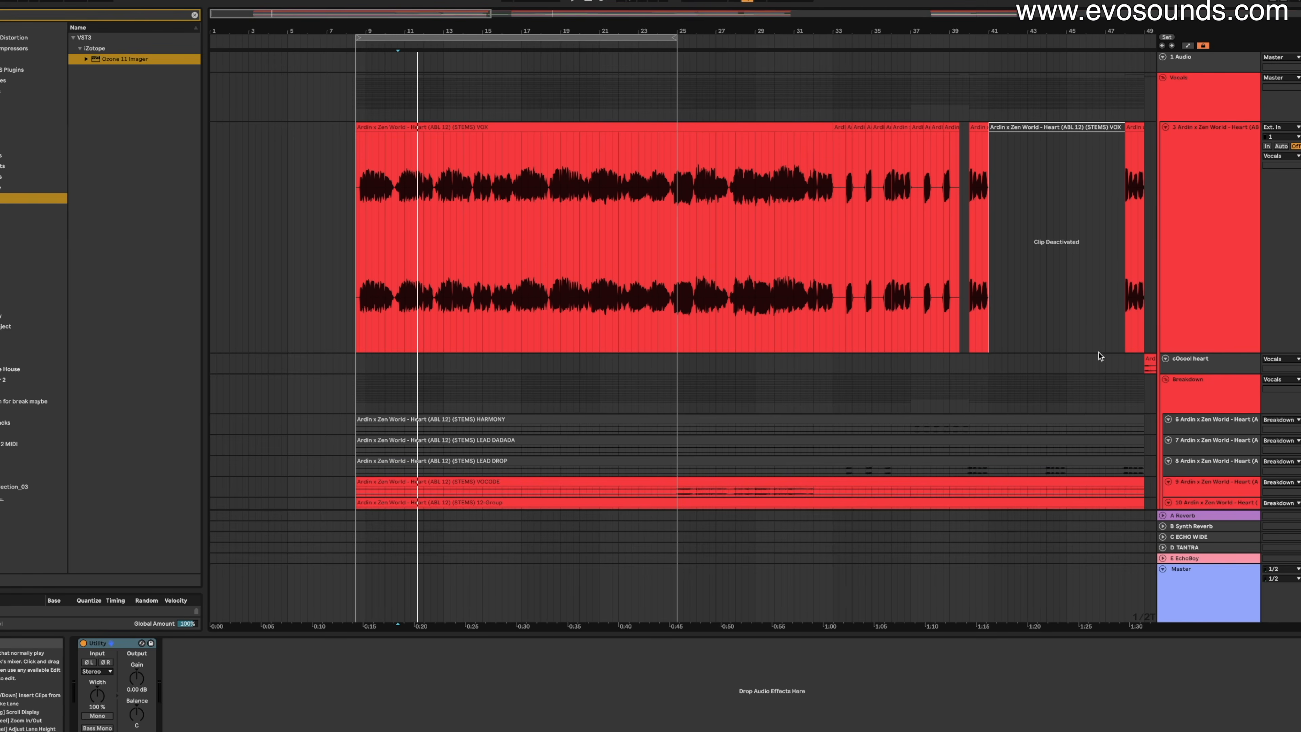
# Check Utility's input options and the Master chain, then reselect vocal track 3 to show its Utility and EQ Eight.
pyautogui.click(1178, 323)
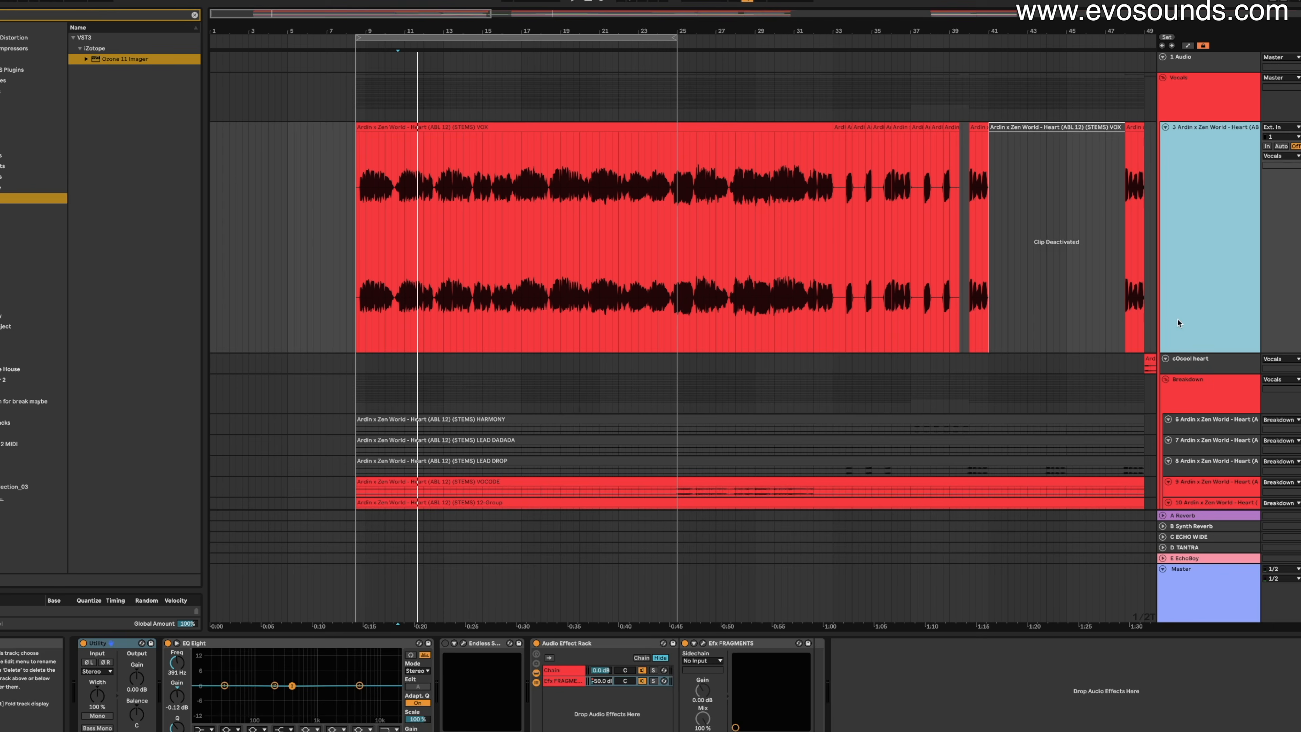
pyautogui.click(94, 672)
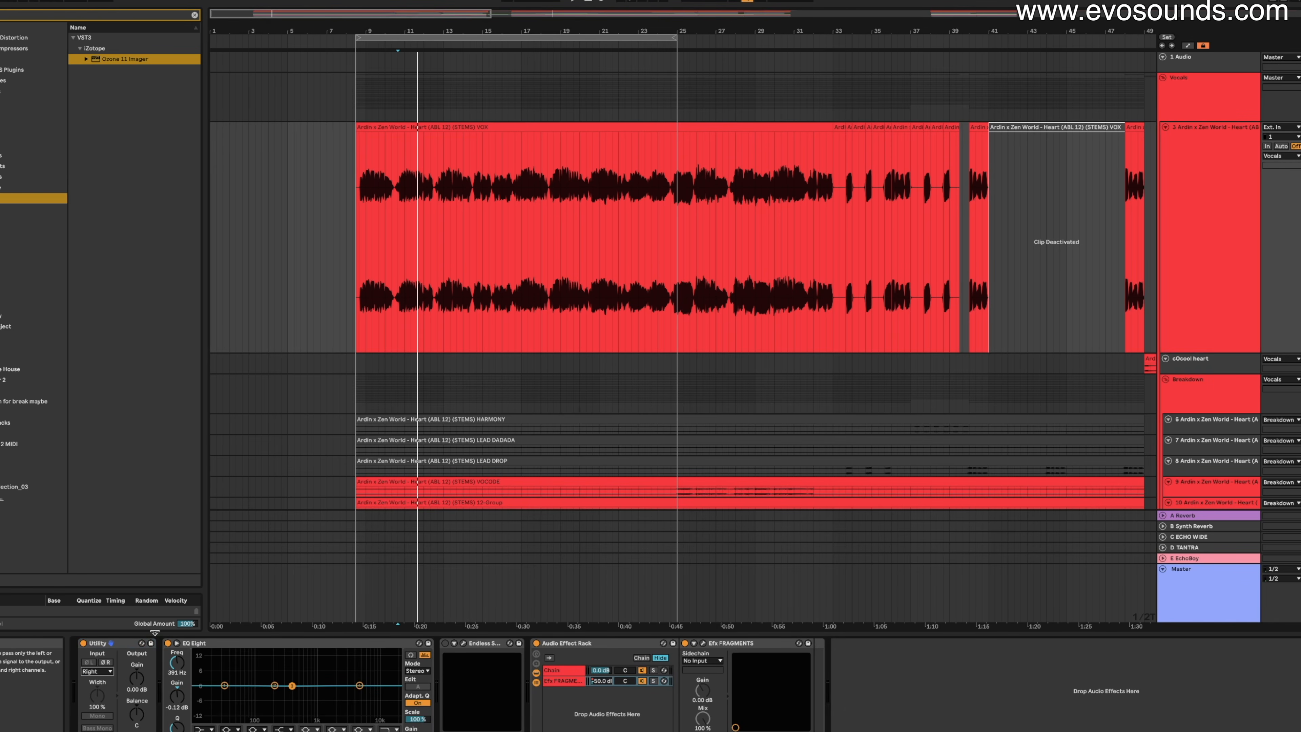
pyautogui.click(251, 566)
pyautogui.scroll(-5, 710, 344)
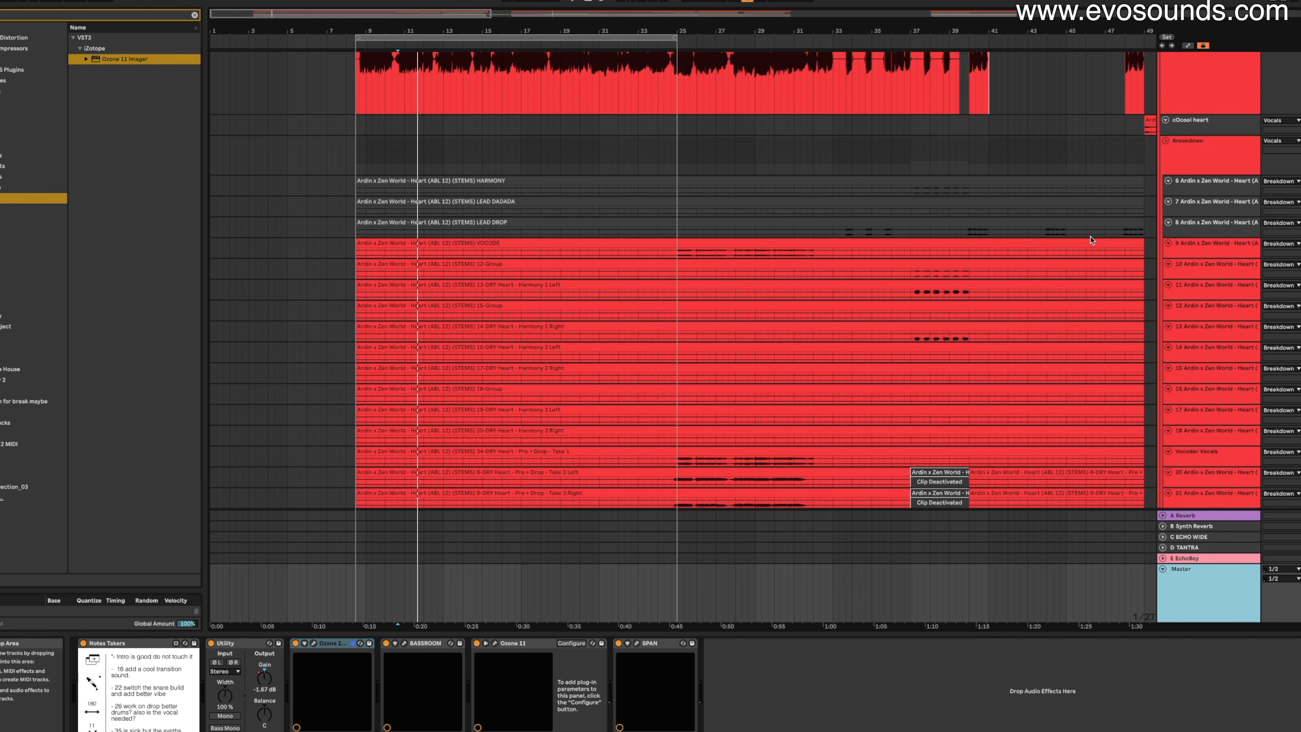
pyautogui.scroll(5, 1092, 240)
pyautogui.click(1193, 221)
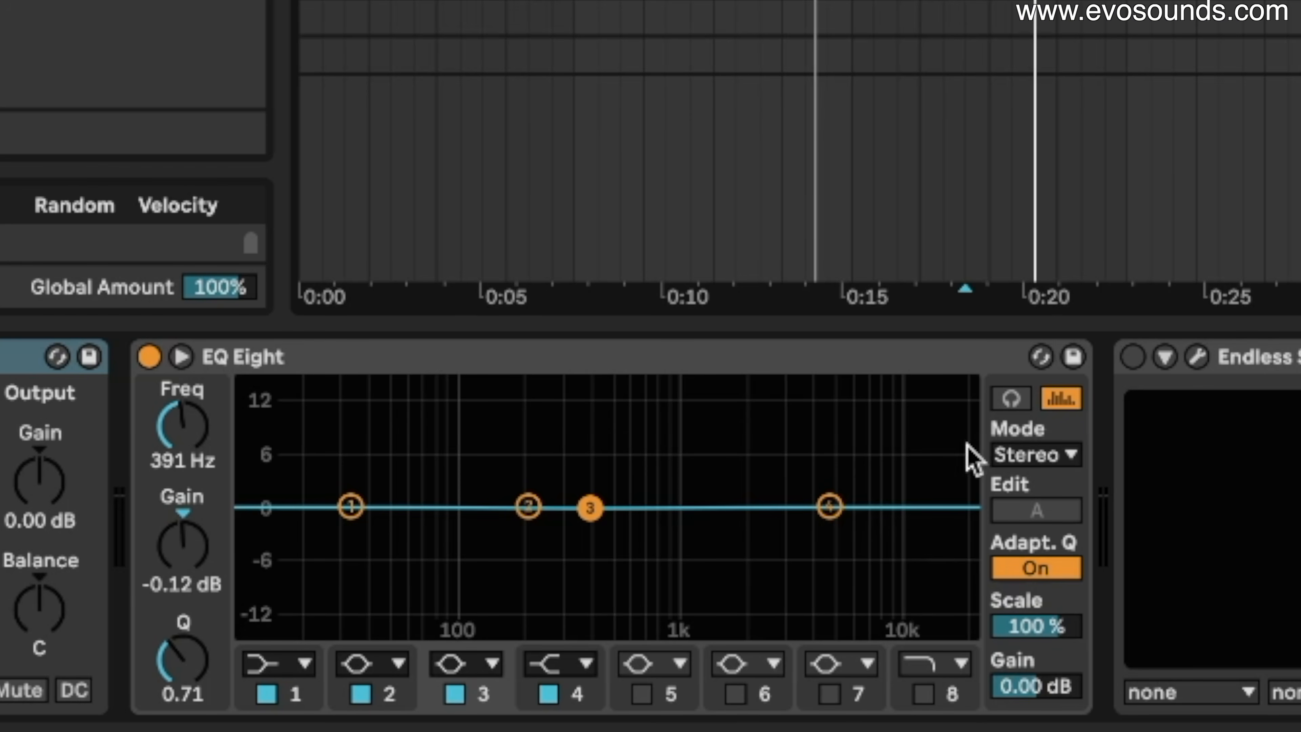
pyautogui.click(1033, 455)
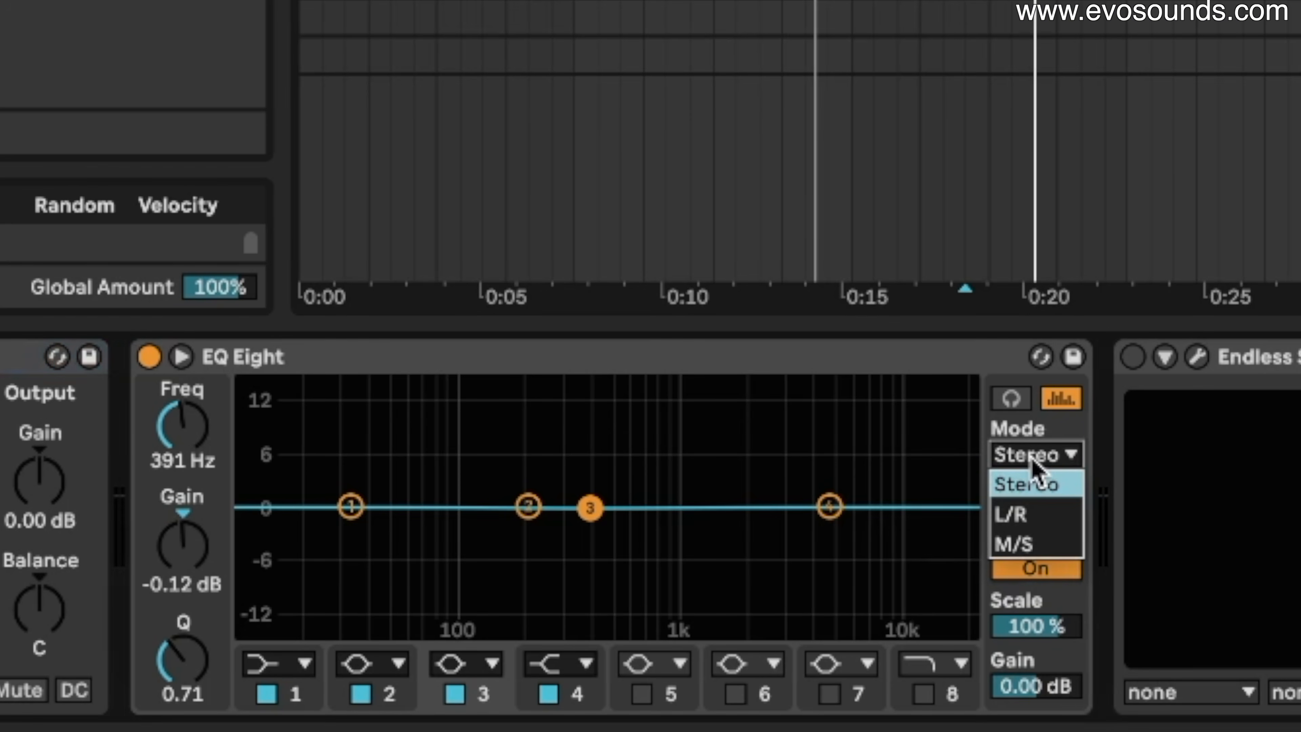
pyautogui.click(357, 358)
pyautogui.rightClick(359, 364)
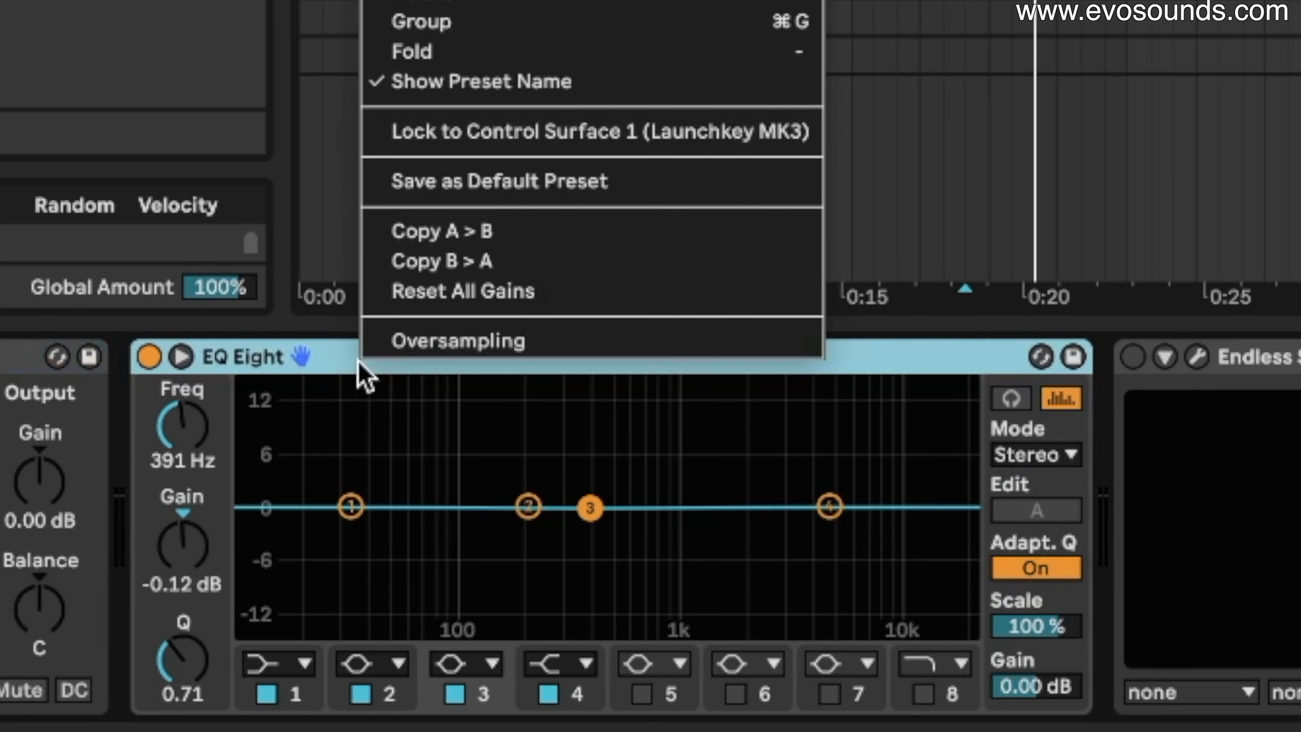
pyautogui.click(443, 340)
pyautogui.rightClick(473, 364)
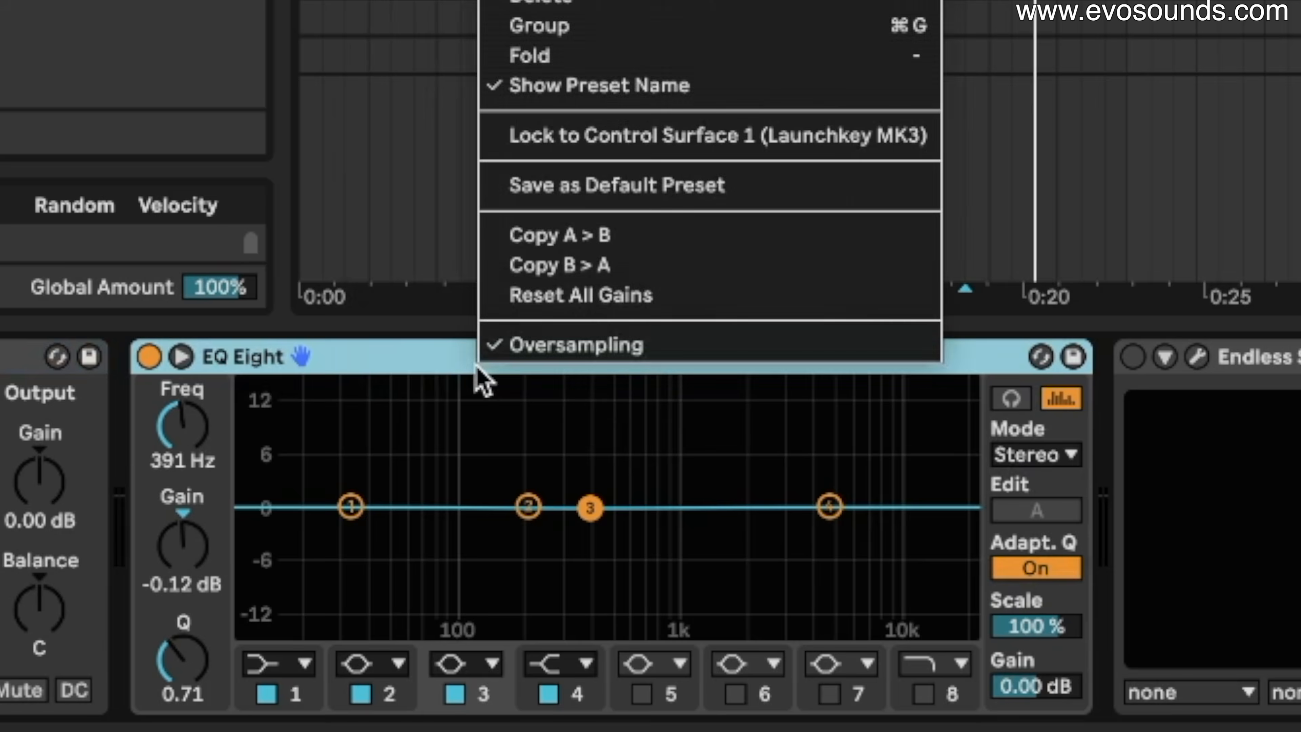
pyautogui.click(559, 344)
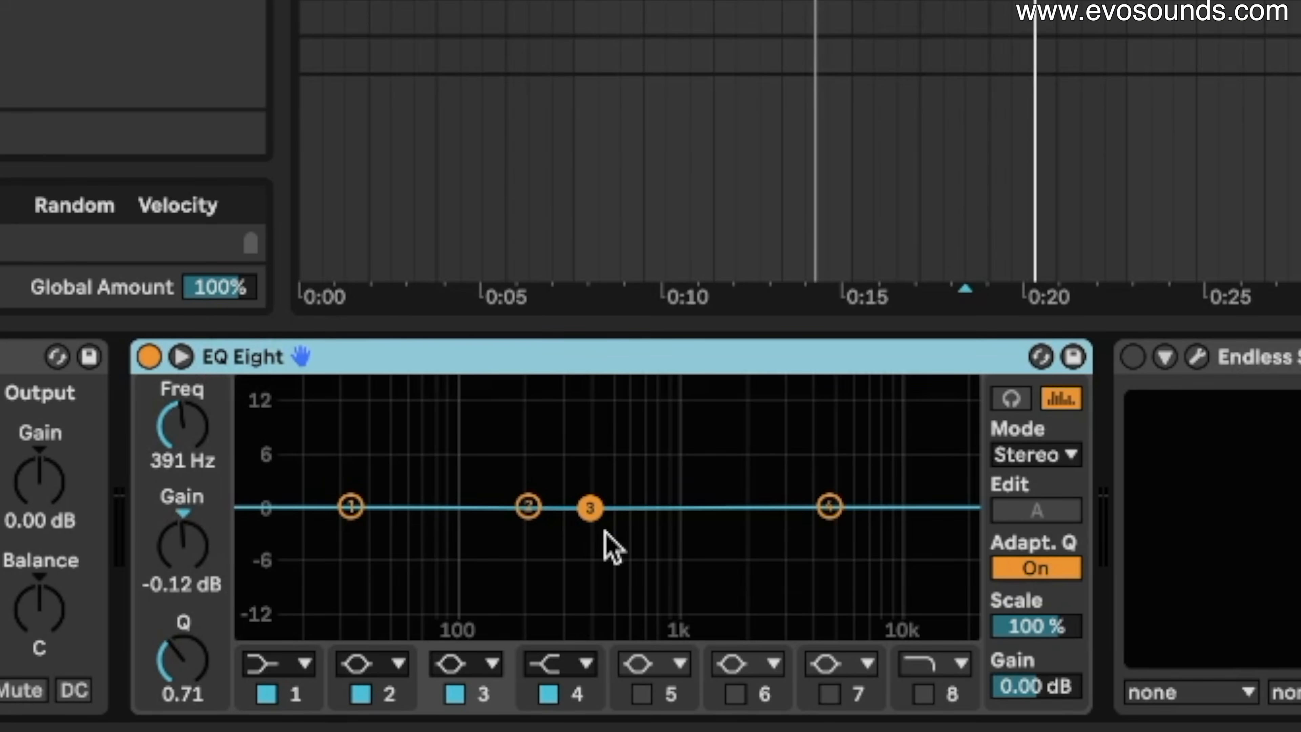
# Sweep EQ Eight band 3 and settle on a +15 dB peak at 825 Hz with Q 1.94.
pyautogui.moveTo(590, 507); pyautogui.dragTo(740, 459)
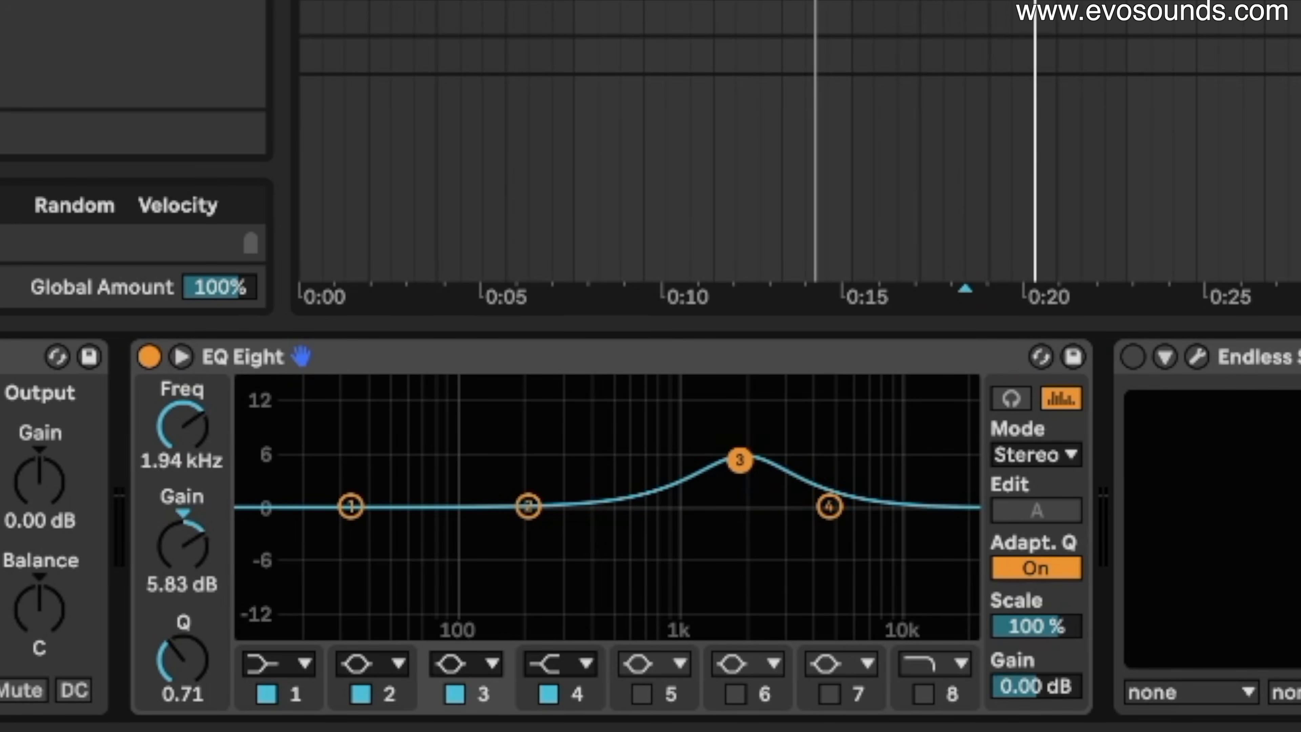
pyautogui.moveTo(202, 668); pyautogui.dragTo(825, 438)
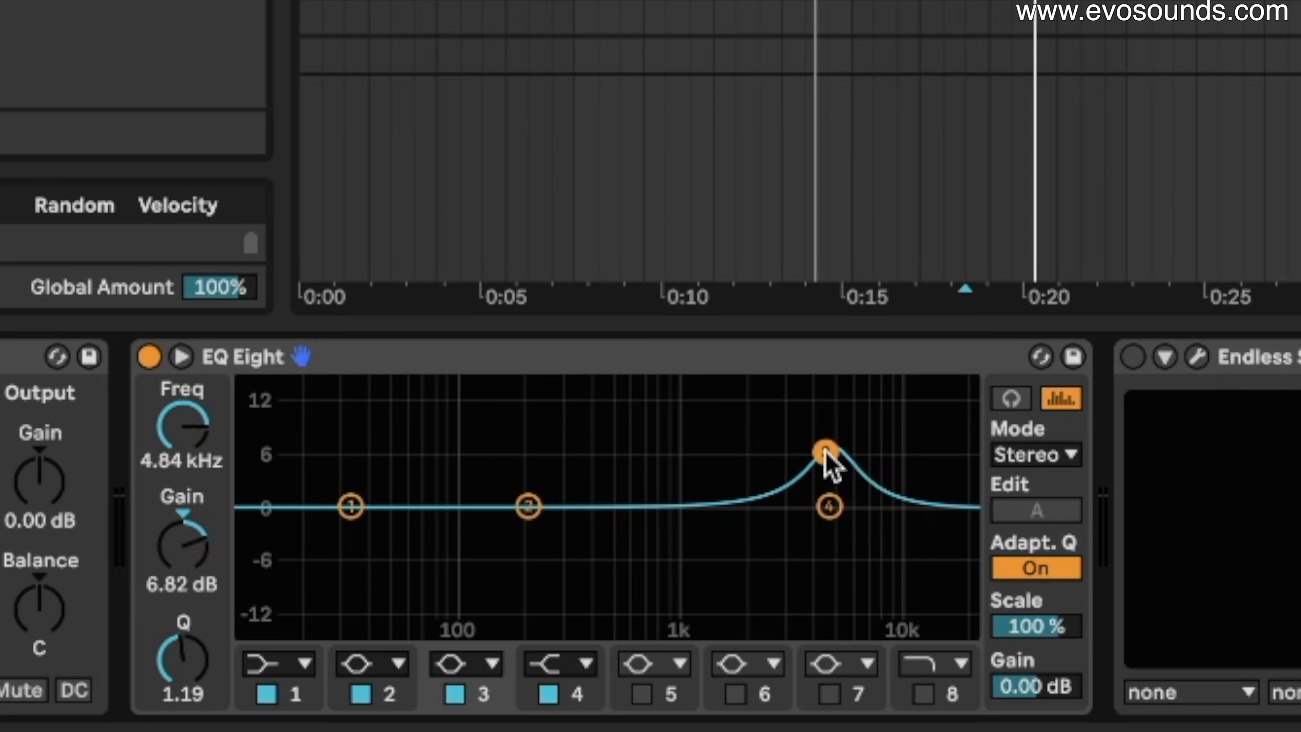
pyautogui.moveTo(210, 664); pyautogui.dragTo(207, 661)
pyautogui.moveTo(193, 554); pyautogui.dragTo(192, 570)
pyautogui.moveTo(201, 428); pyautogui.dragTo(200, 491)
pyautogui.moveTo(202, 556); pyautogui.dragTo(202, 585)
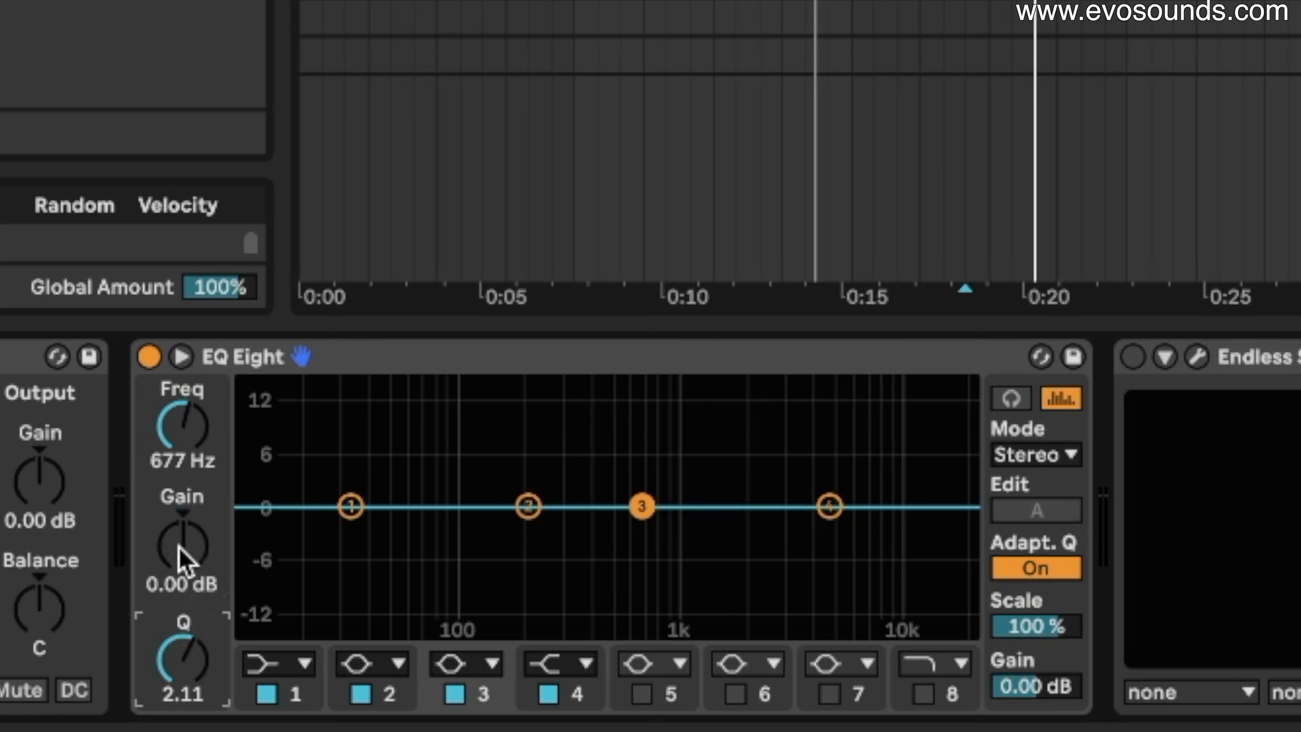
pyautogui.moveTo(178, 544); pyautogui.dragTo(178, 504)
pyautogui.moveTo(202, 655)
pyautogui.mouseDown()
pyautogui.moveTo(201, 727)
pyautogui.moveTo(202, 631)
pyautogui.mouseUp()
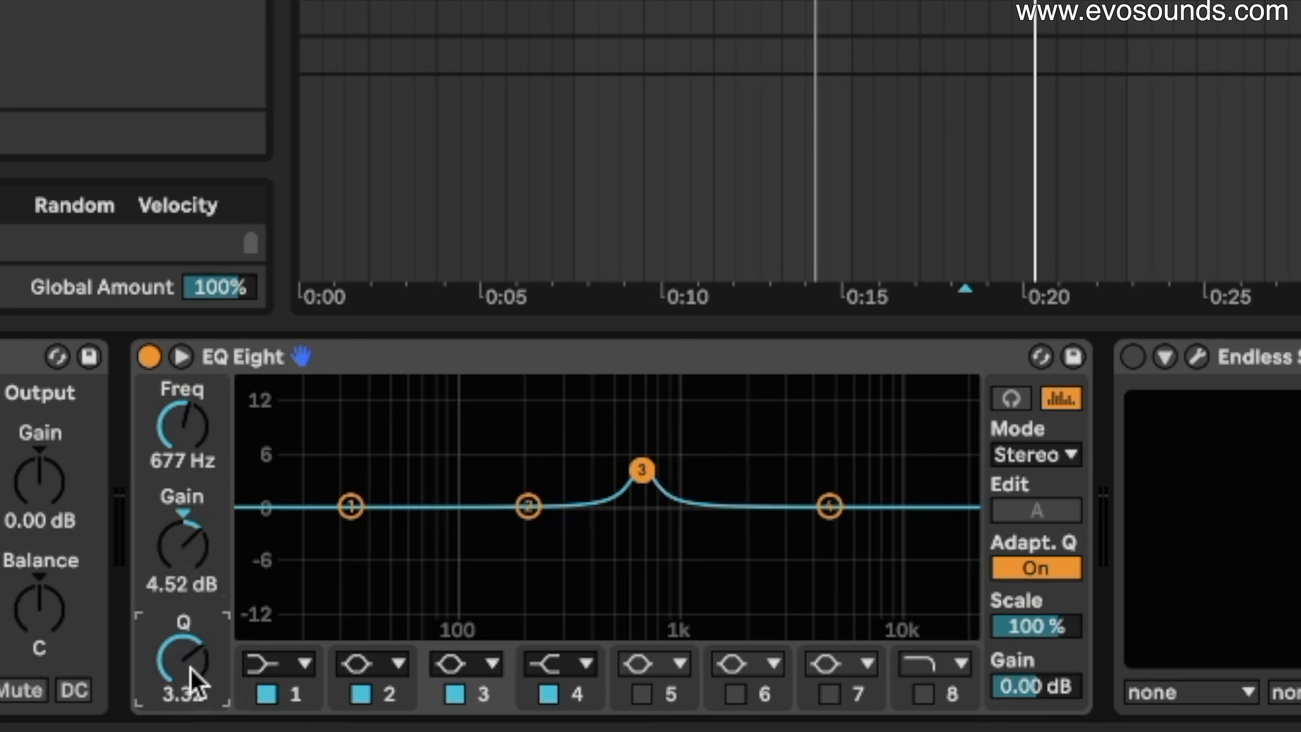
pyautogui.moveTo(642, 470); pyautogui.dragTo(612, 568)
pyautogui.moveTo(210, 659); pyautogui.dragTo(156, 676)
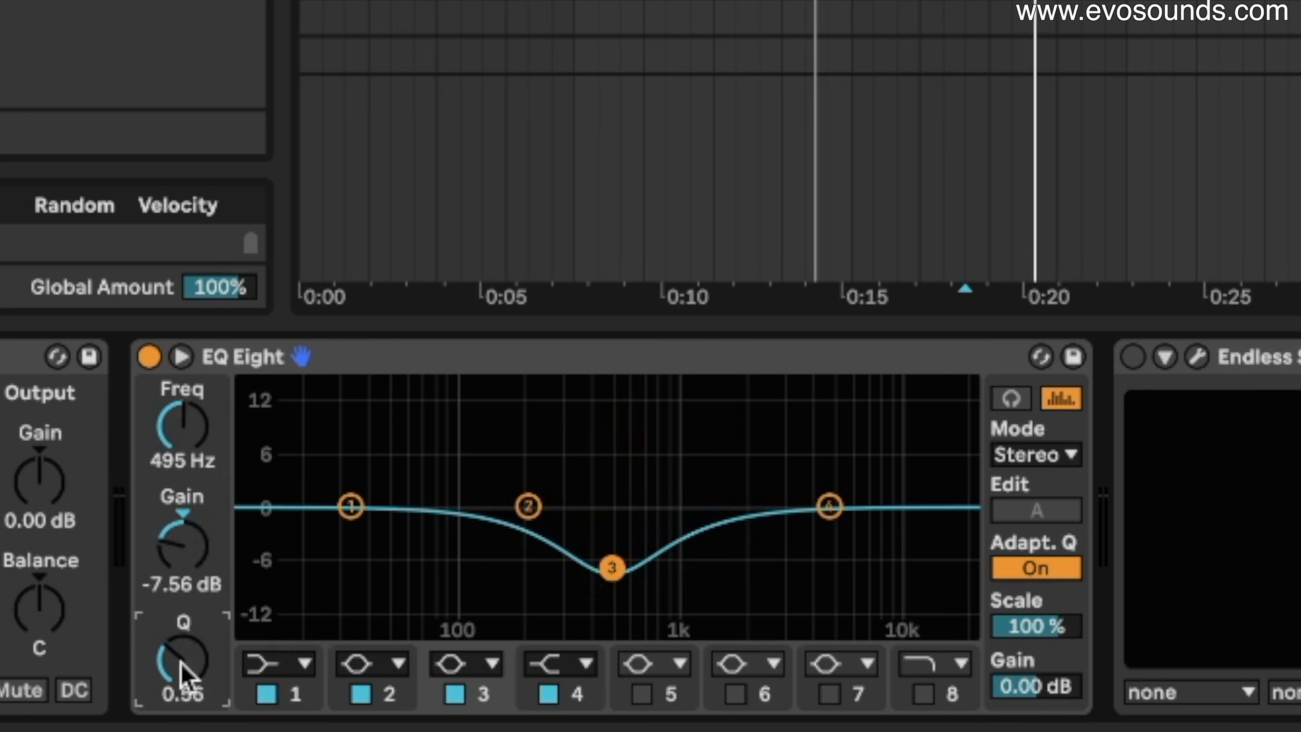
pyautogui.moveTo(598, 571); pyautogui.dragTo(737, 458)
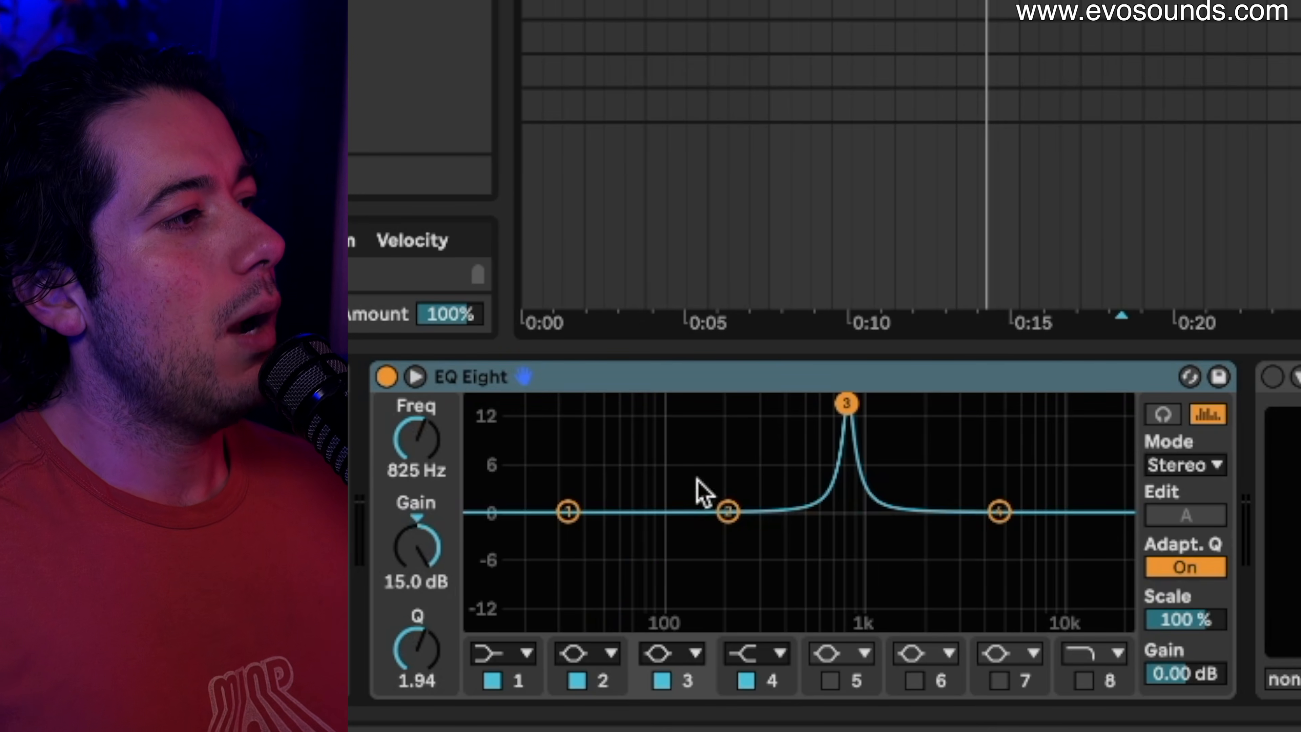
# Flatten band 3's large boost and move it lower in frequency during playback.
pyautogui.moveTo(847, 405); pyautogui.dragTo(856, 508)
pyautogui.press('space')
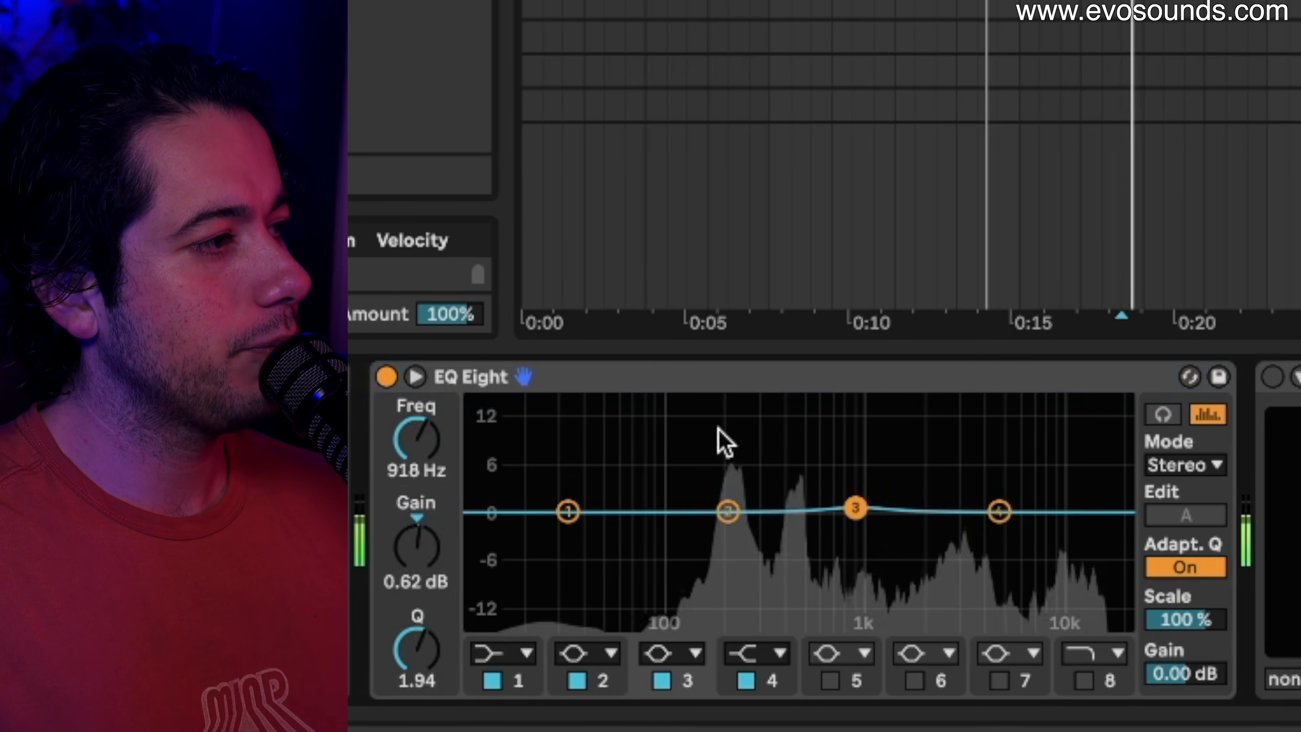
pyautogui.moveTo(855, 508); pyautogui.dragTo(767, 508)
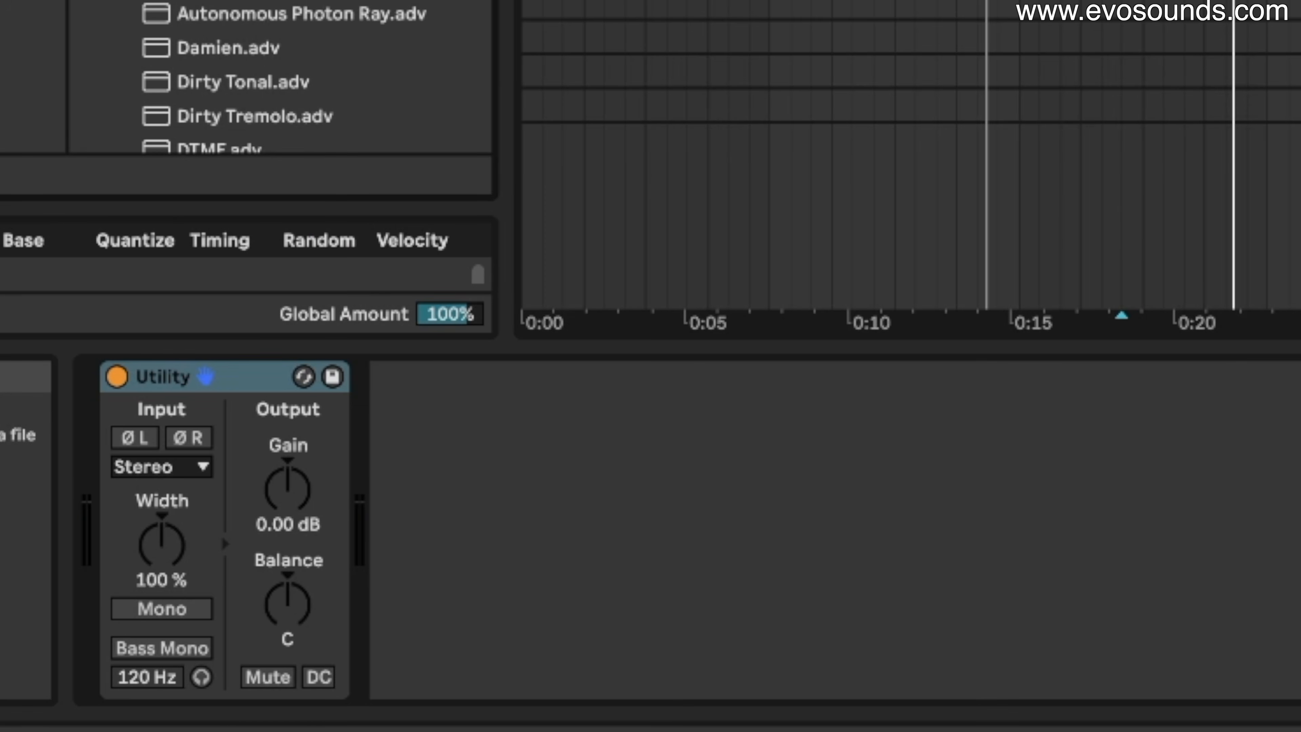
# Add an EQ Eight after the Utility and lift its band 3 to about 587 Hz, +0.87 dB.
pyautogui.moveTo(230, 3); pyautogui.dragTo(887, 416)
pyautogui.press('space')
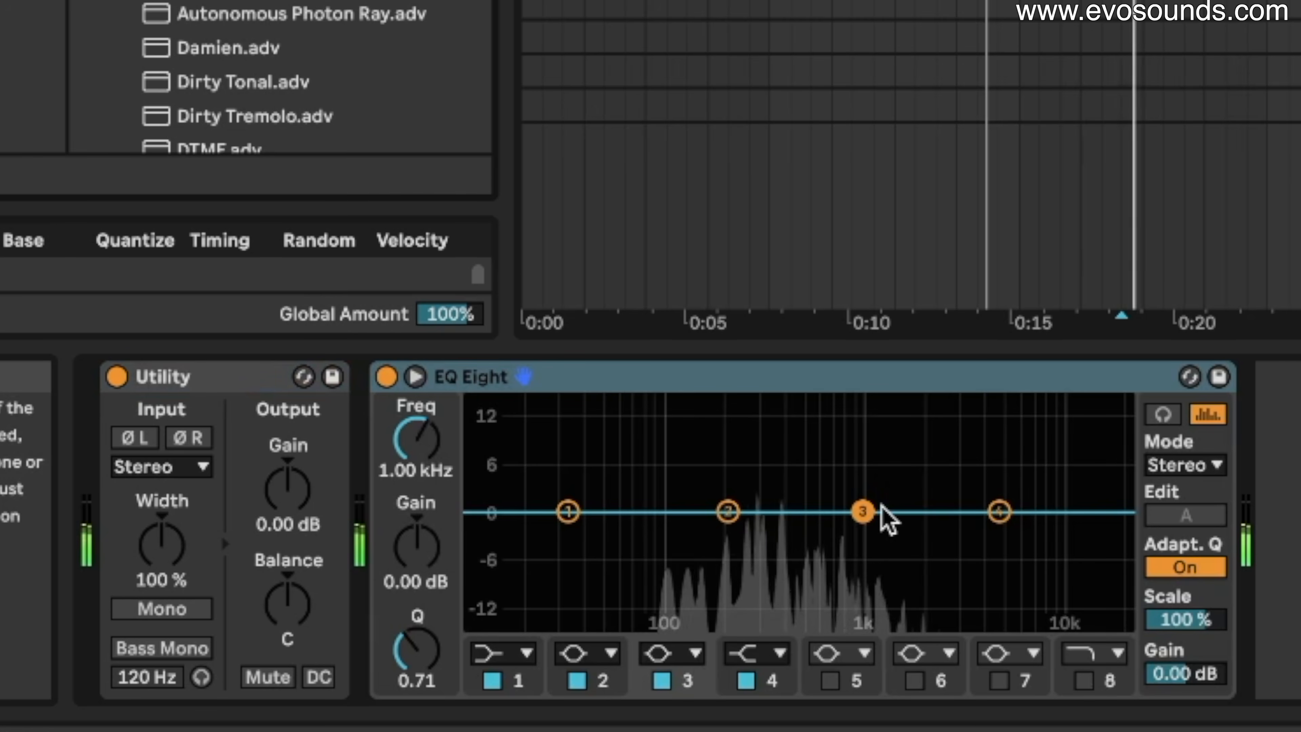
pyautogui.moveTo(870, 513); pyautogui.dragTo(818, 506)
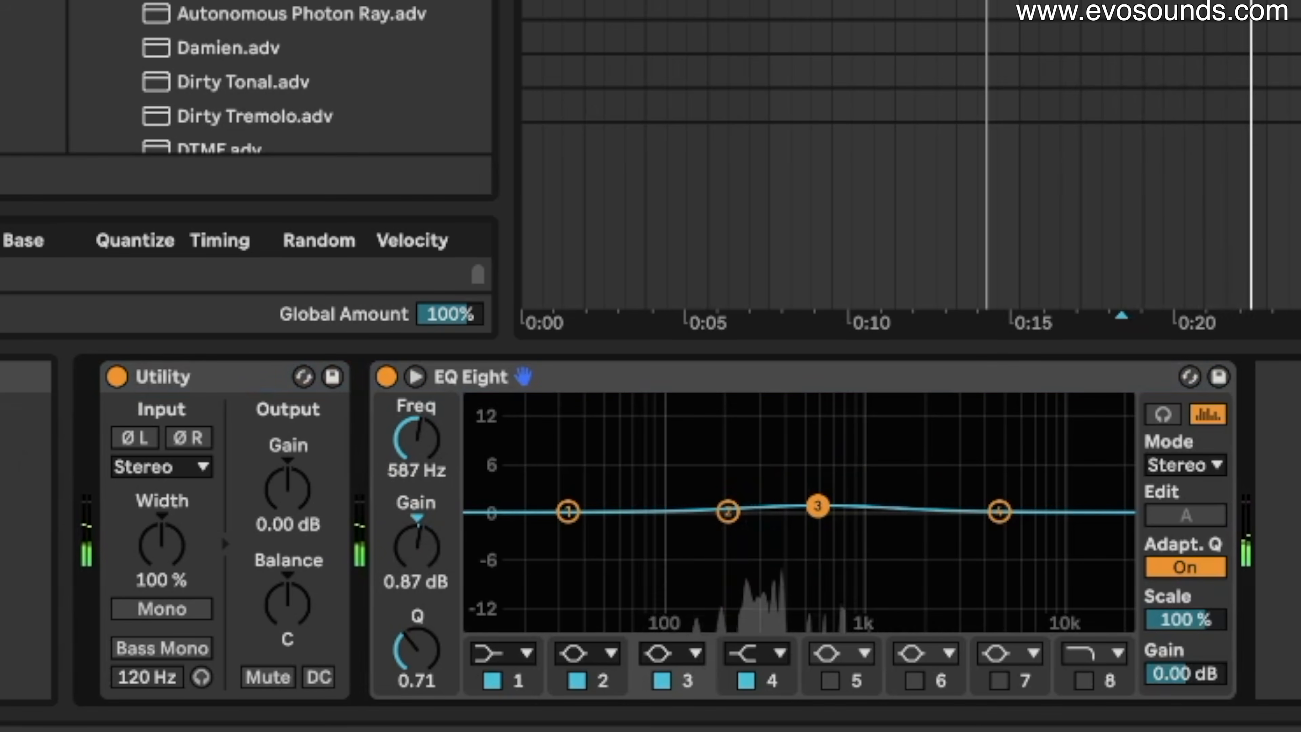
# Switch EQ Eight to M/S and turn mid band 3 into a cut of about −6.8 dB at 346 Hz.
pyautogui.click(1217, 465)
pyautogui.click(1201, 517)
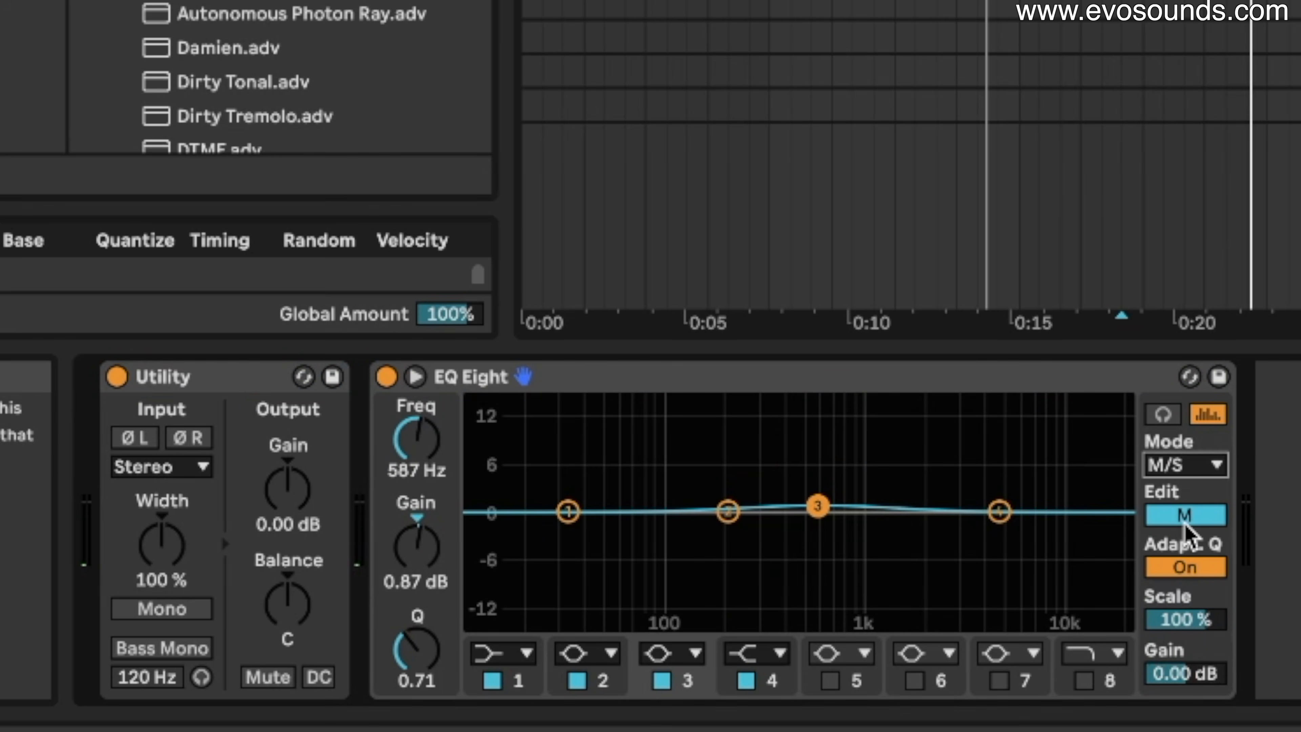
pyautogui.moveTo(817, 506); pyautogui.dragTo(778, 423)
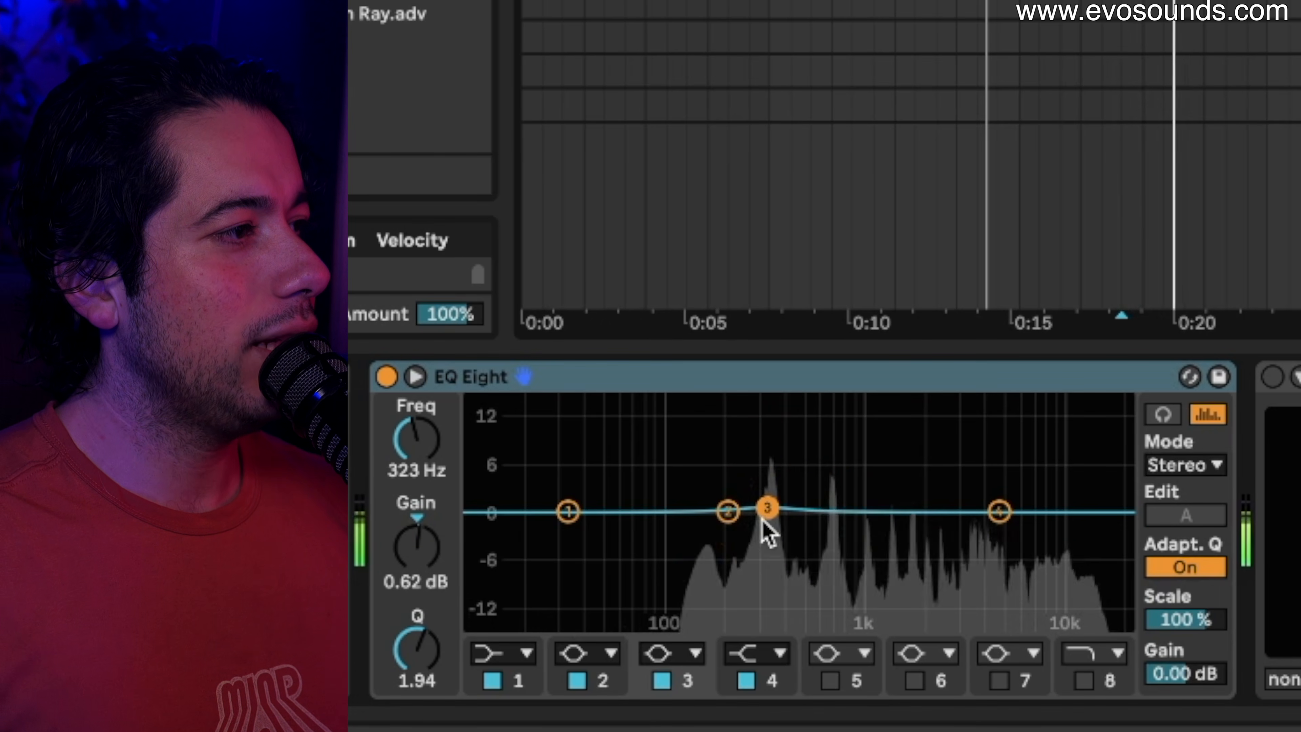
pyautogui.moveTo(767, 510)
pyautogui.mouseDown()
pyautogui.moveTo(764, 496)
pyautogui.moveTo(762, 507)
pyautogui.mouseUp()
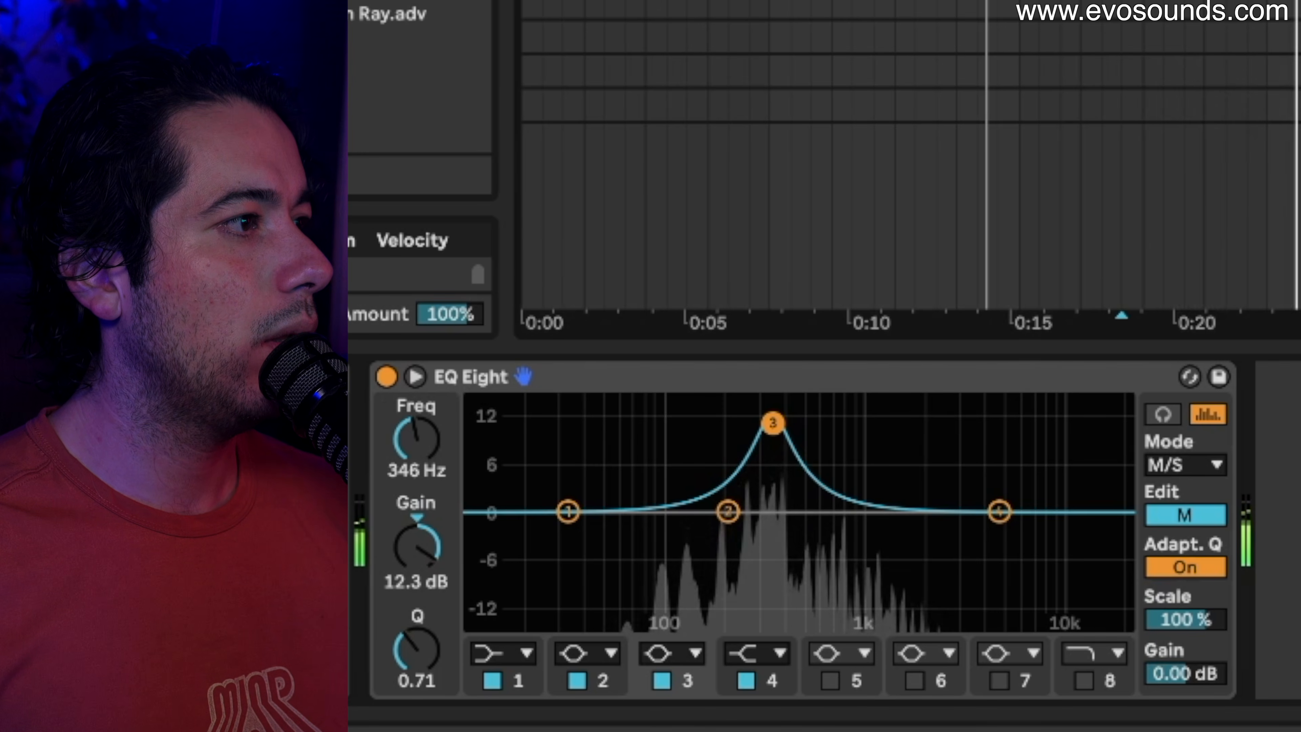
pyautogui.moveTo(424, 622)
pyautogui.mouseDown()
pyautogui.moveTo(416, 605)
pyautogui.moveTo(416, 644)
pyautogui.mouseUp()
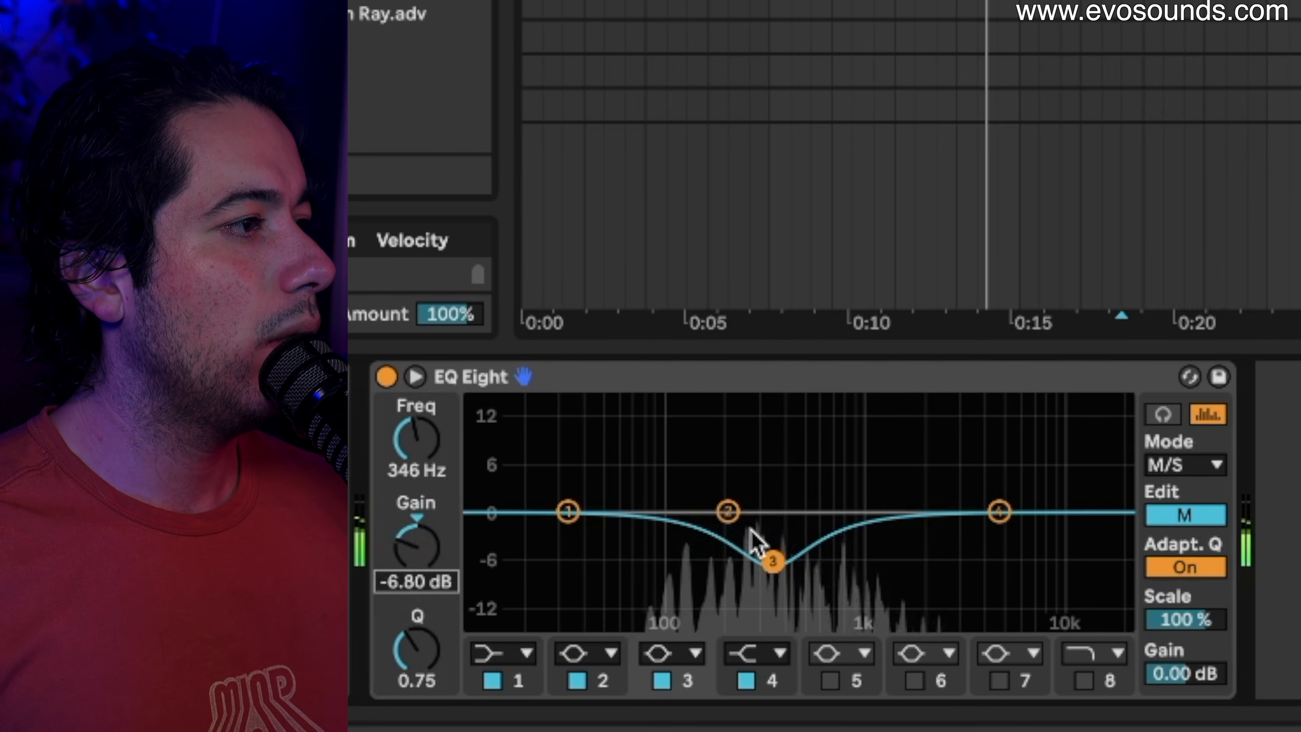
# Compare with the EQ bypassed, trim the mid cut near 417 Hz, and switch editing to Side.
pyautogui.click(392, 377)
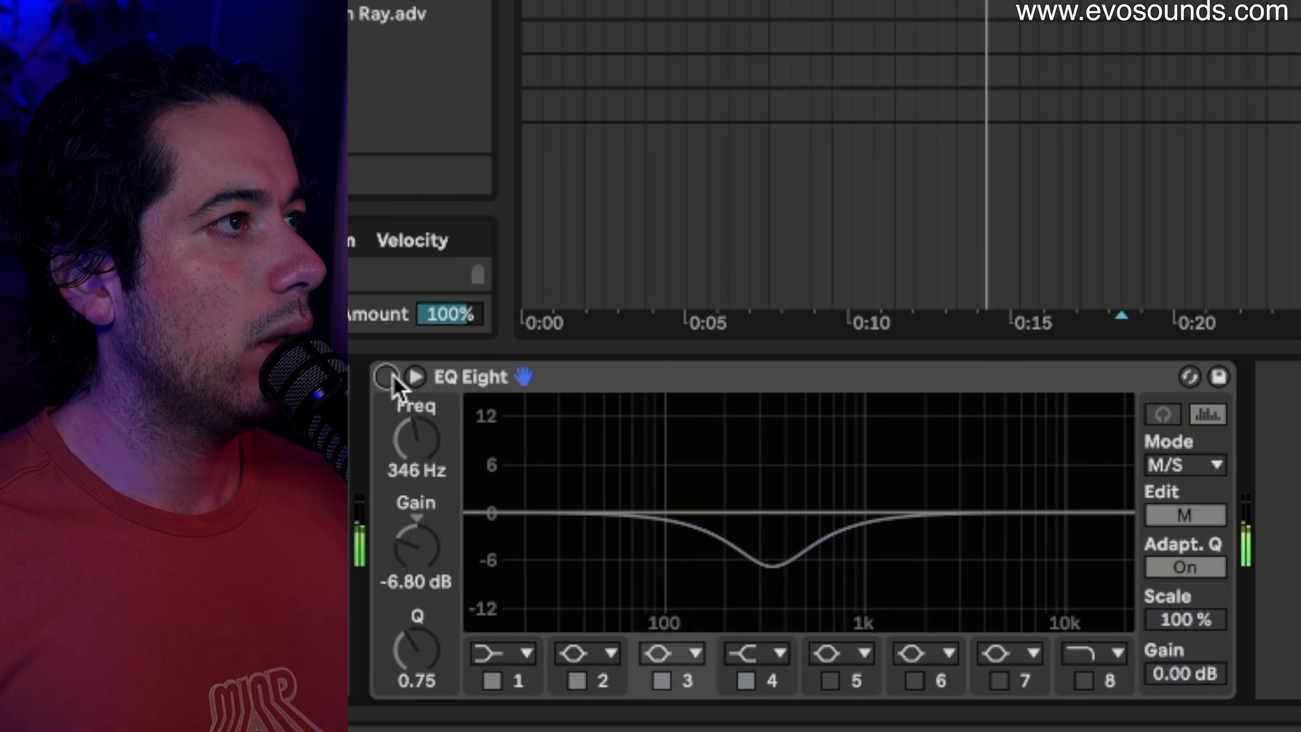
pyautogui.click(386, 377)
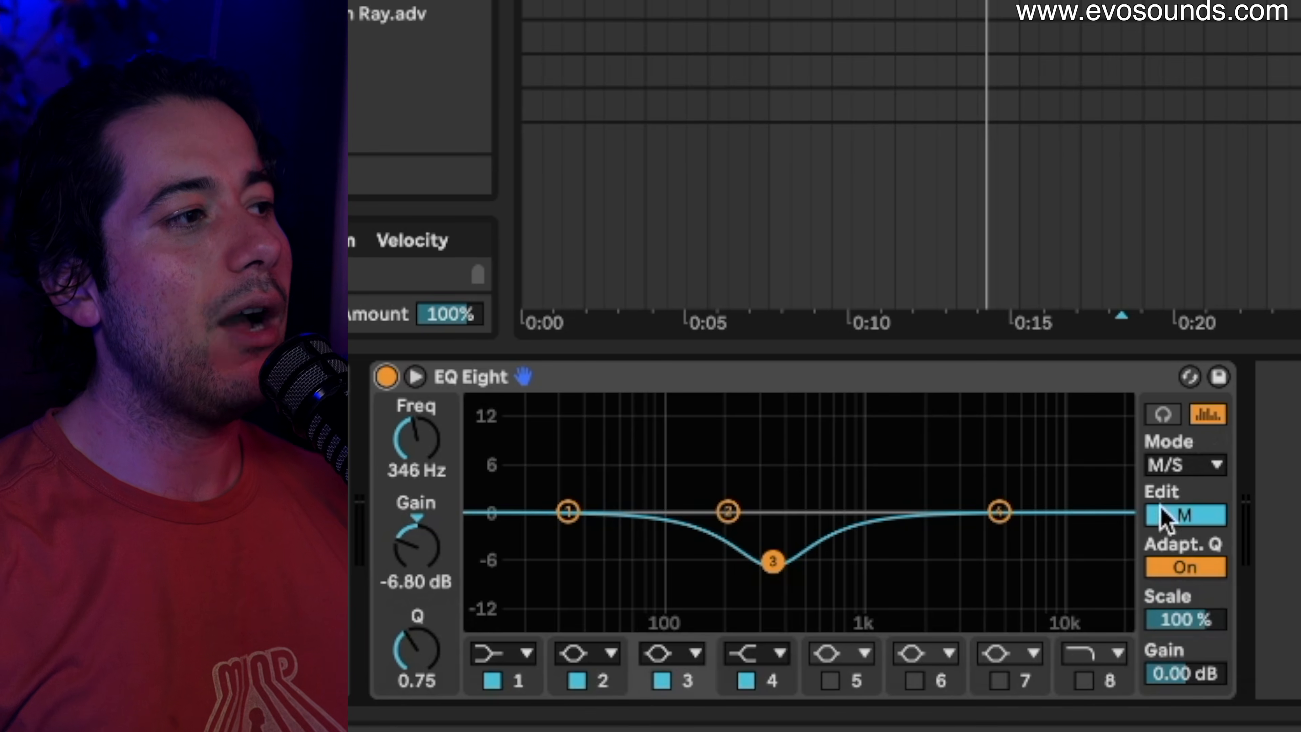
pyautogui.moveTo(743, 512); pyautogui.dragTo(790, 521)
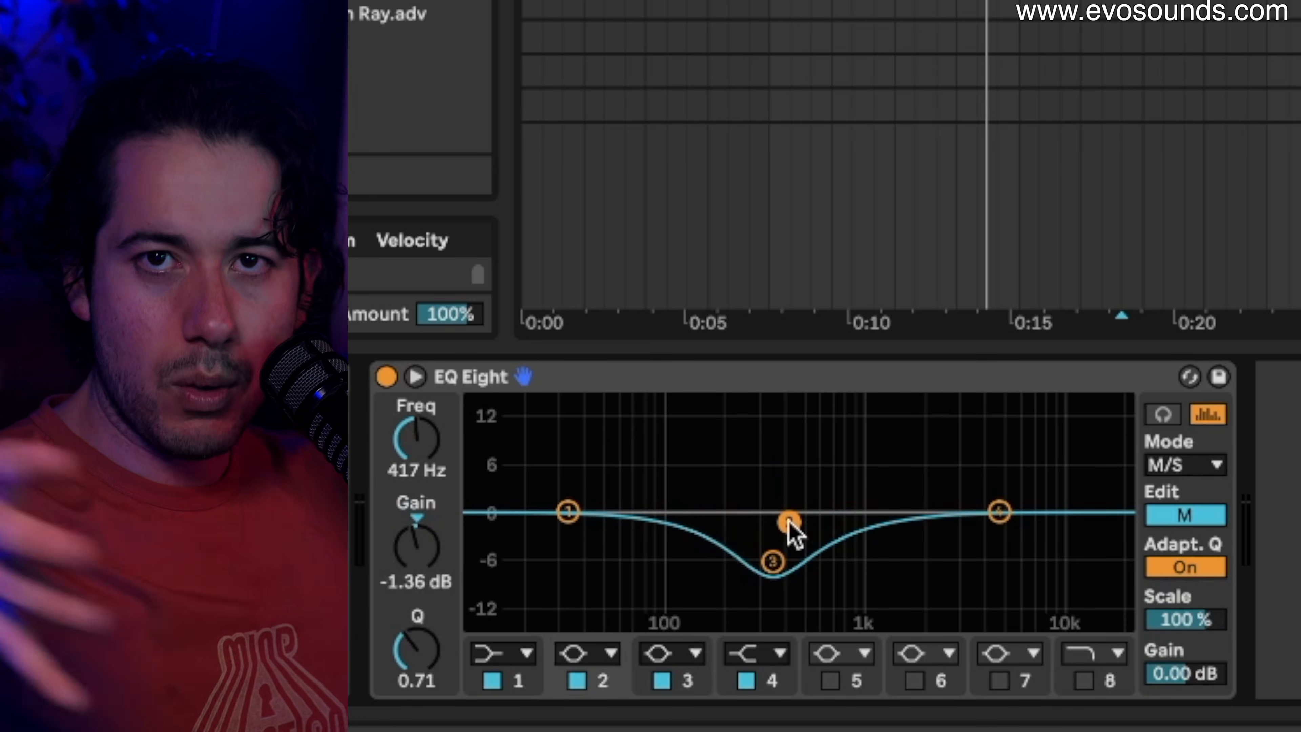
pyautogui.click(1188, 513)
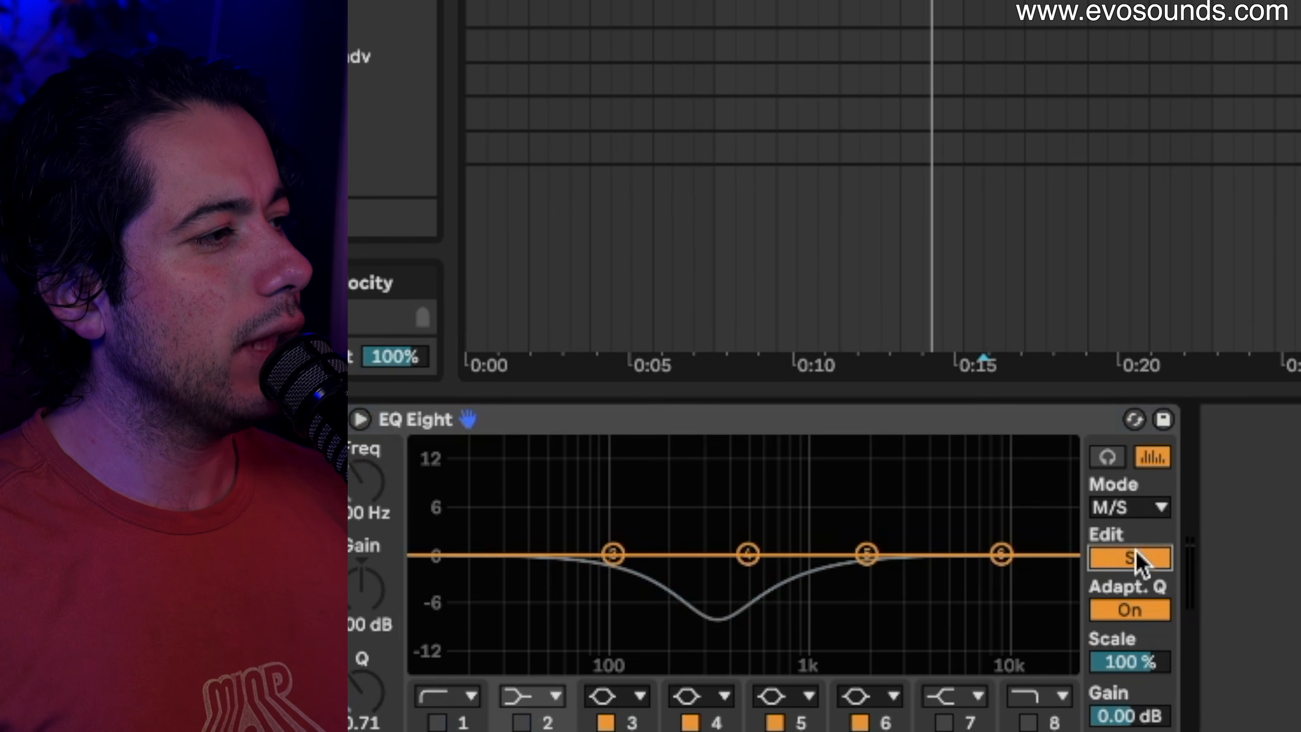
# Play and raise a side band about 6 dB, then return to the Mid curve's band 3.
pyautogui.press('space')
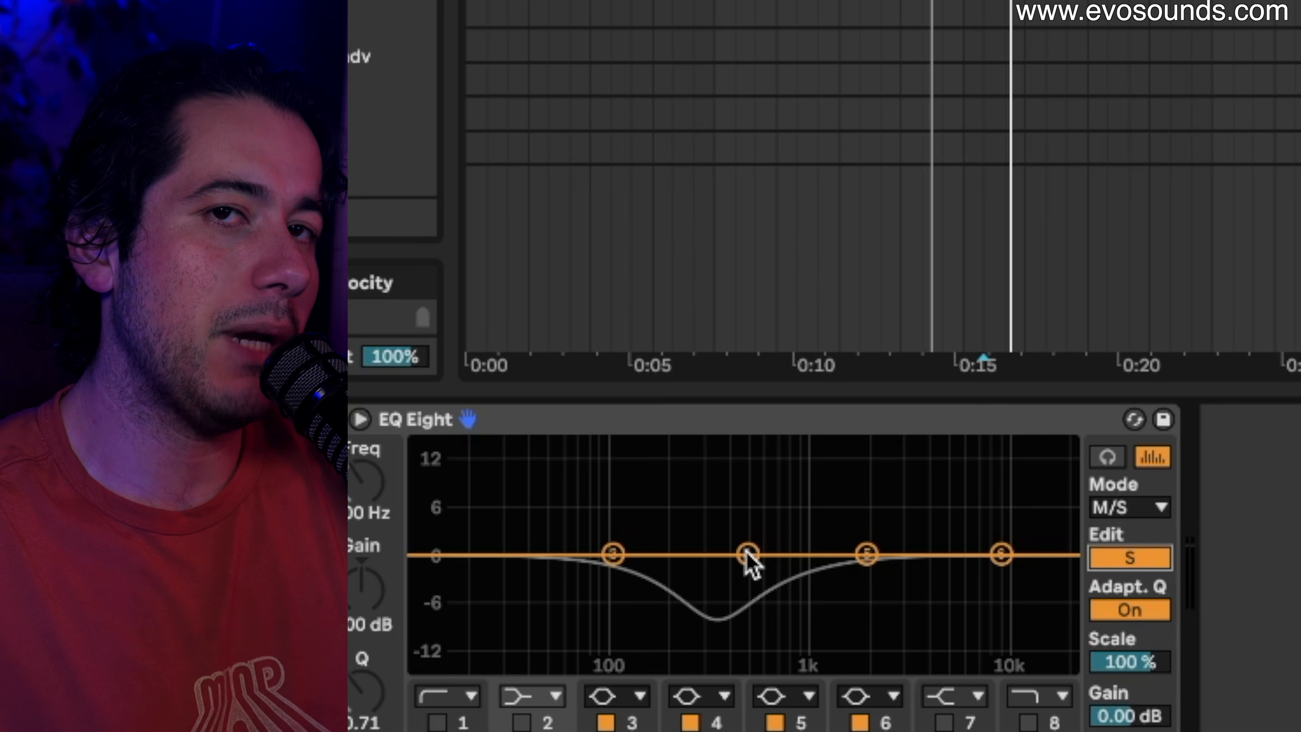
pyautogui.moveTo(749, 564); pyautogui.dragTo(721, 554)
pyautogui.click(1156, 562)
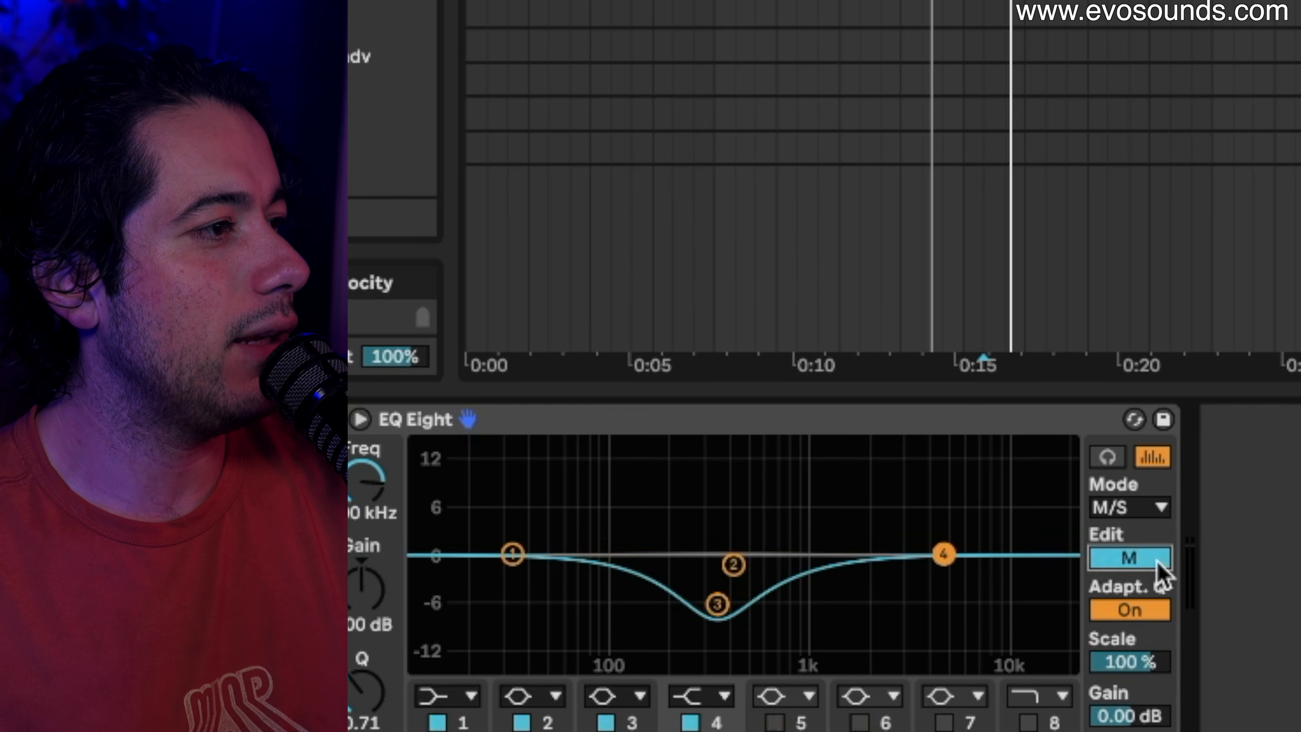
pyautogui.click(717, 603)
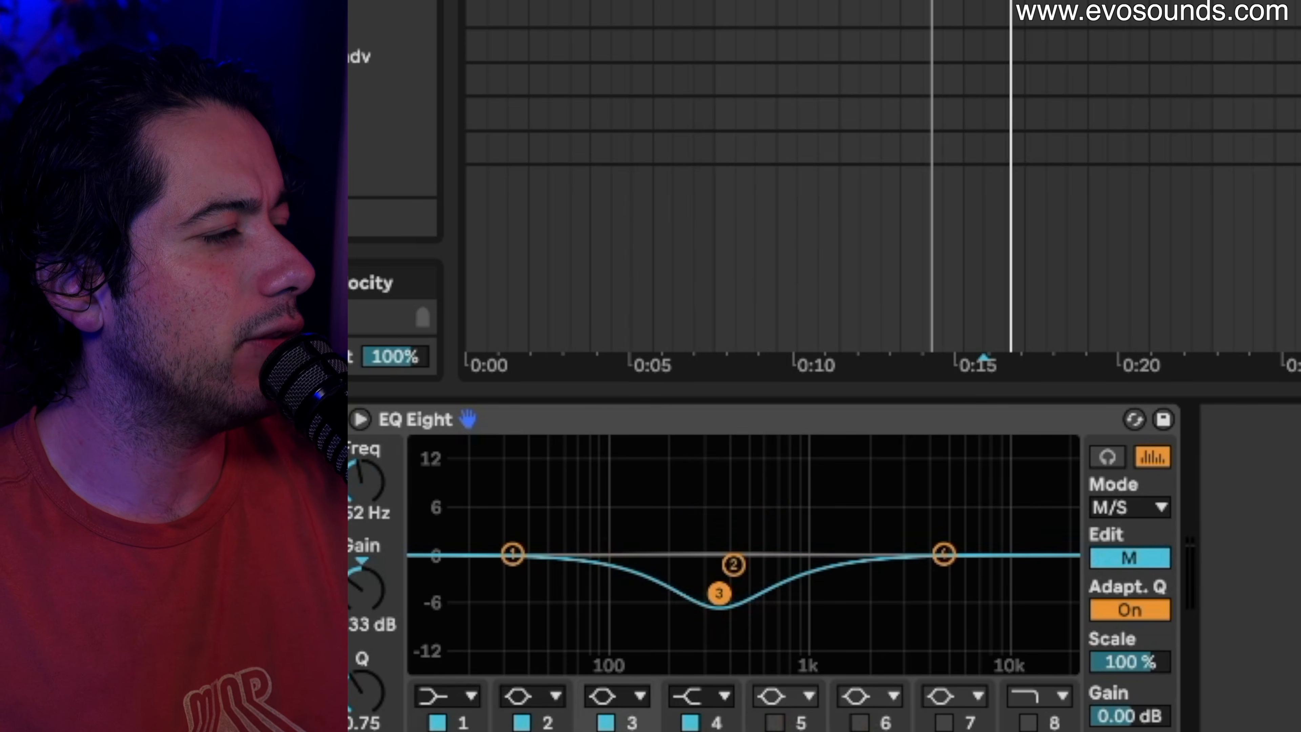
pyautogui.press('space')
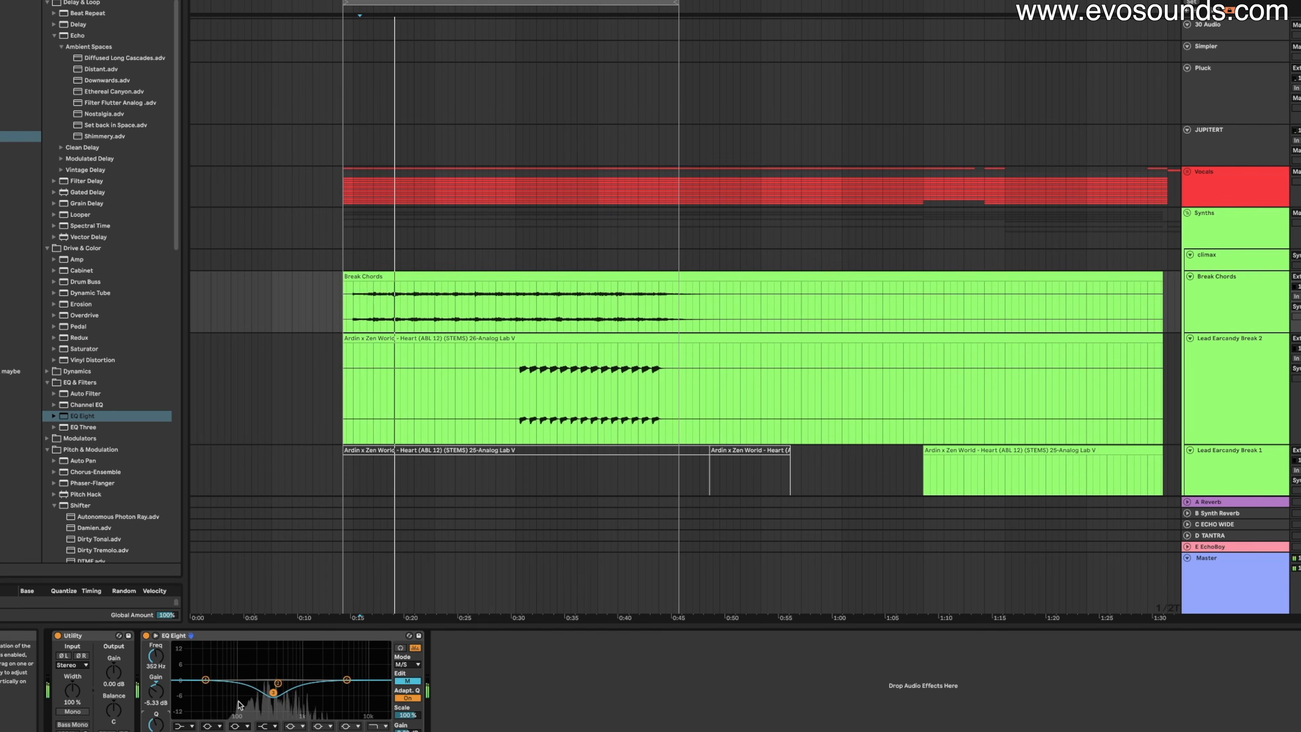
# Compare the EQ Eight off and on, then select the synth ARP RUN break track.
pyautogui.click(146, 635)
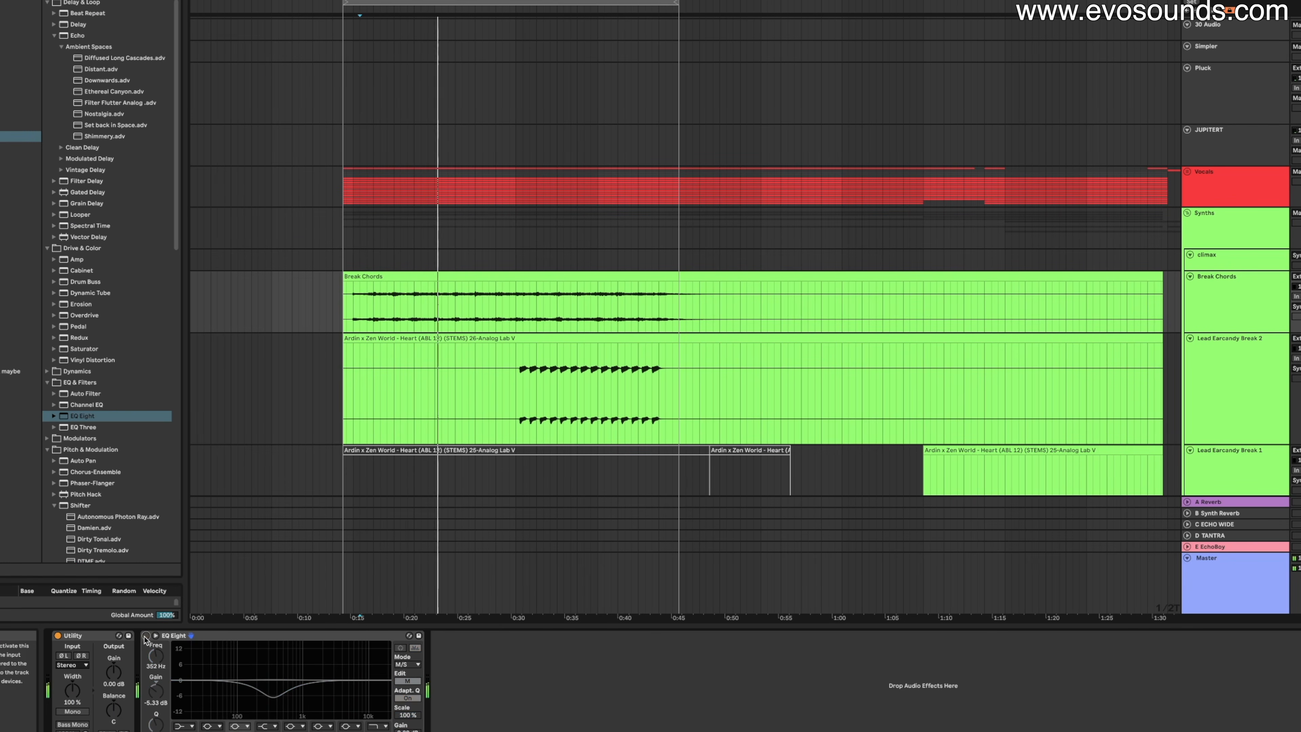
pyautogui.click(146, 635)
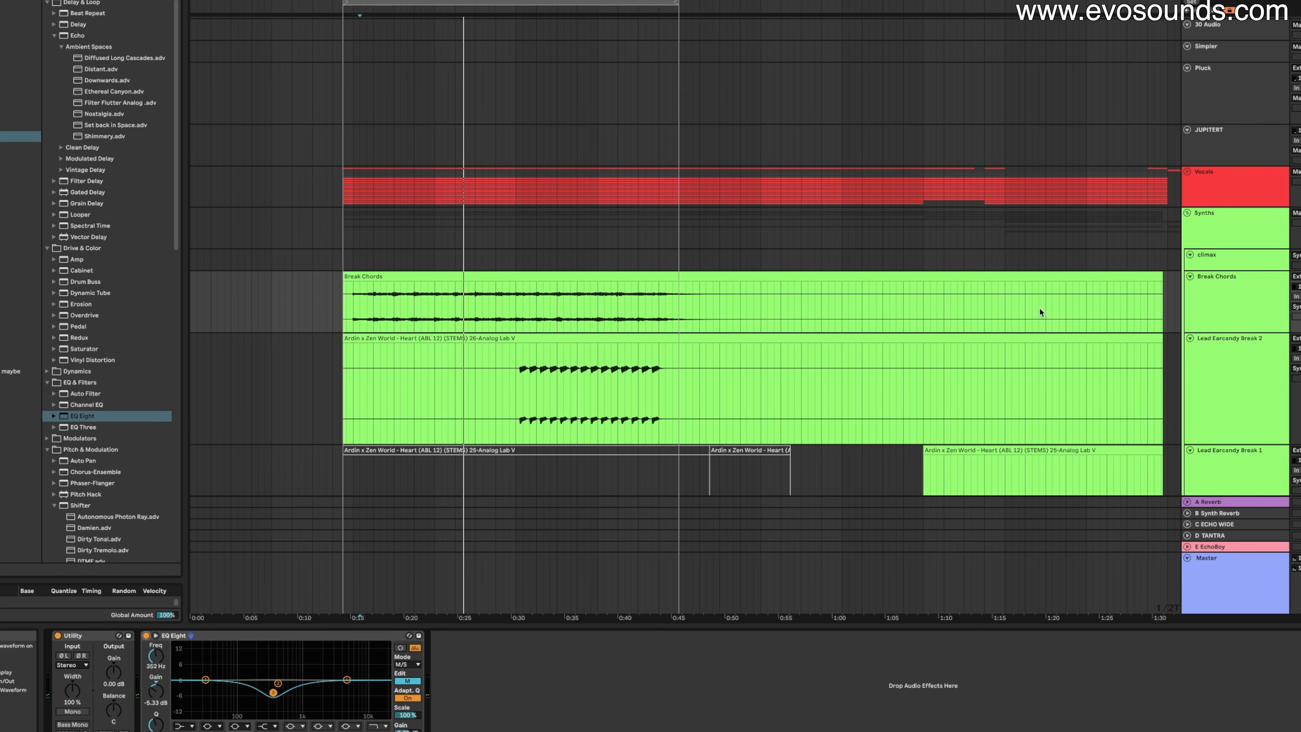
pyautogui.scroll(-10, 1040, 309)
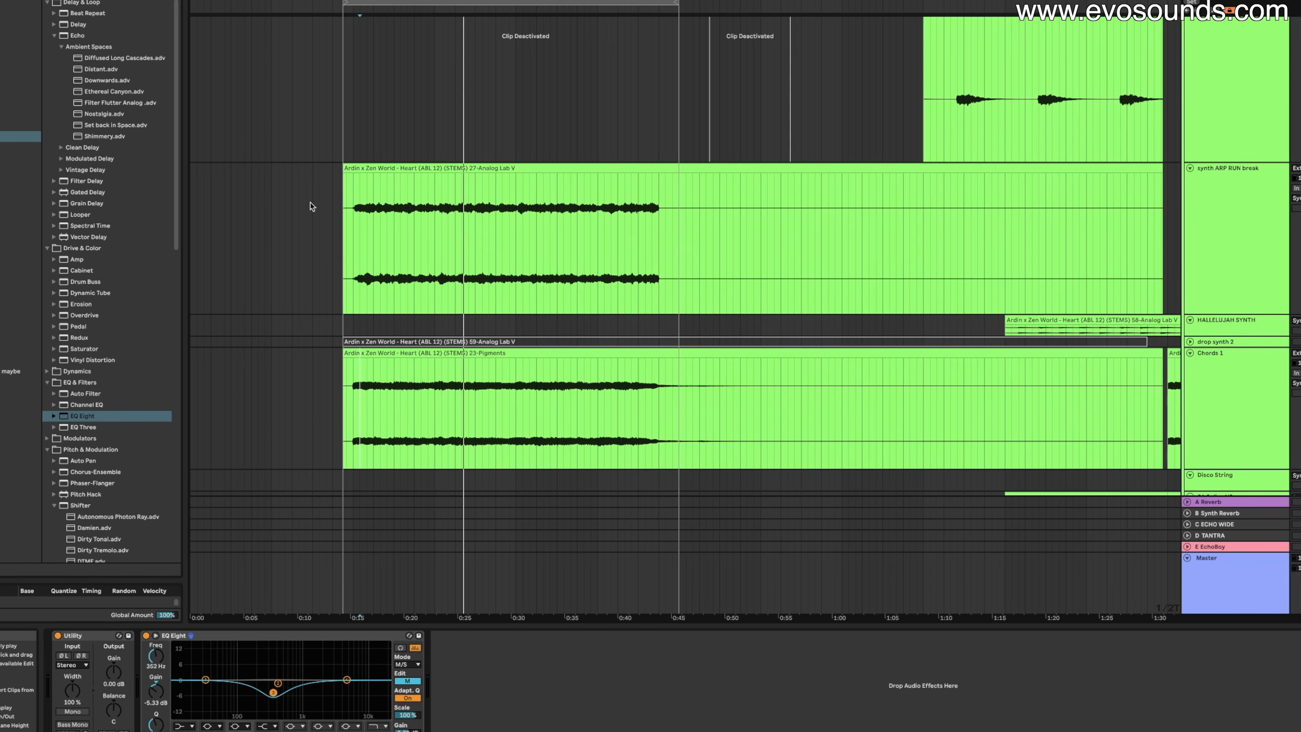
pyautogui.press('space')
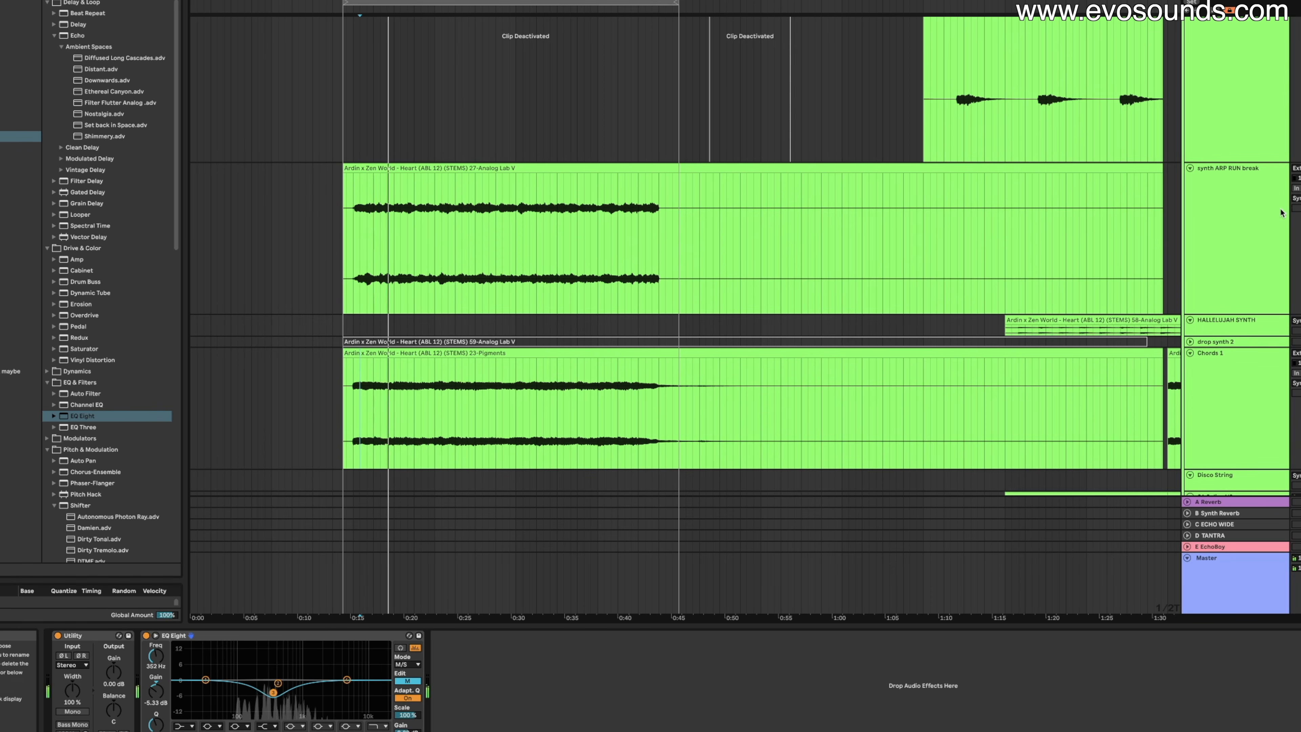
pyautogui.click(1219, 254)
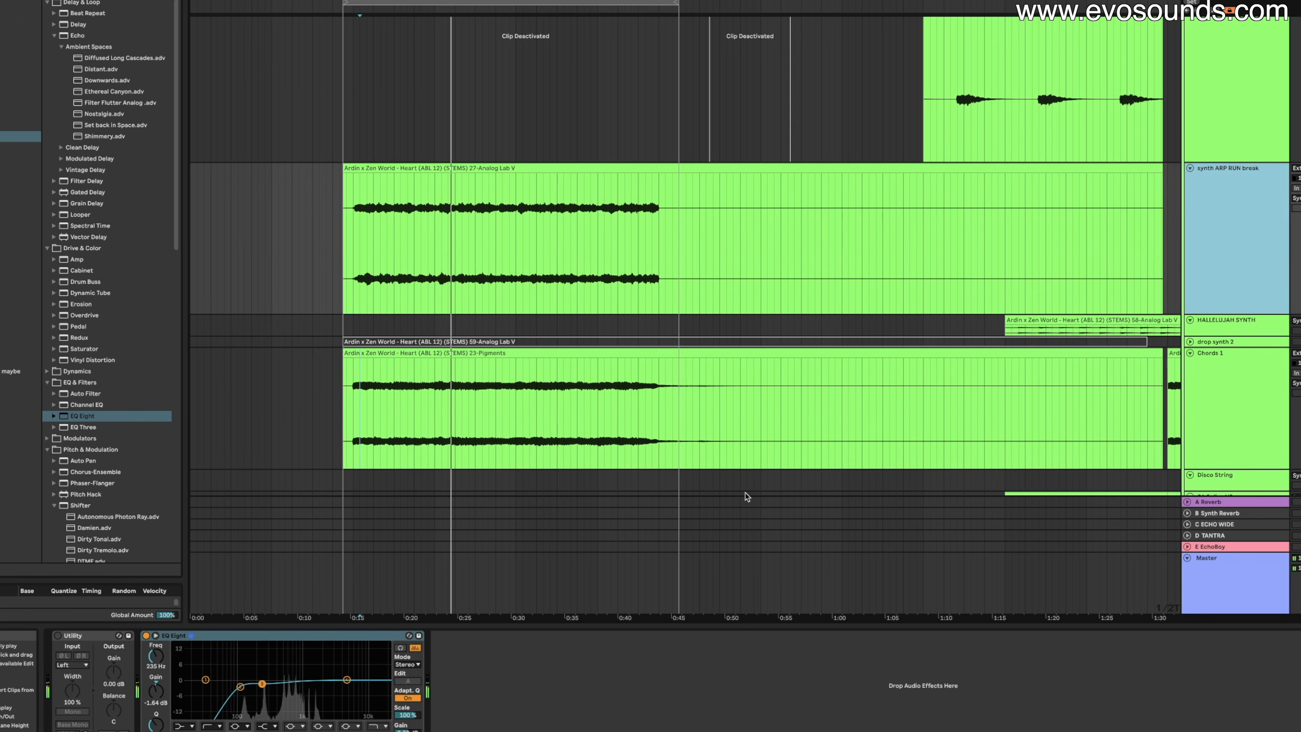
# Reshape the low end of the arp's EQ curve while replaying from the start marker.
pyautogui.scroll(3, 757, 438)
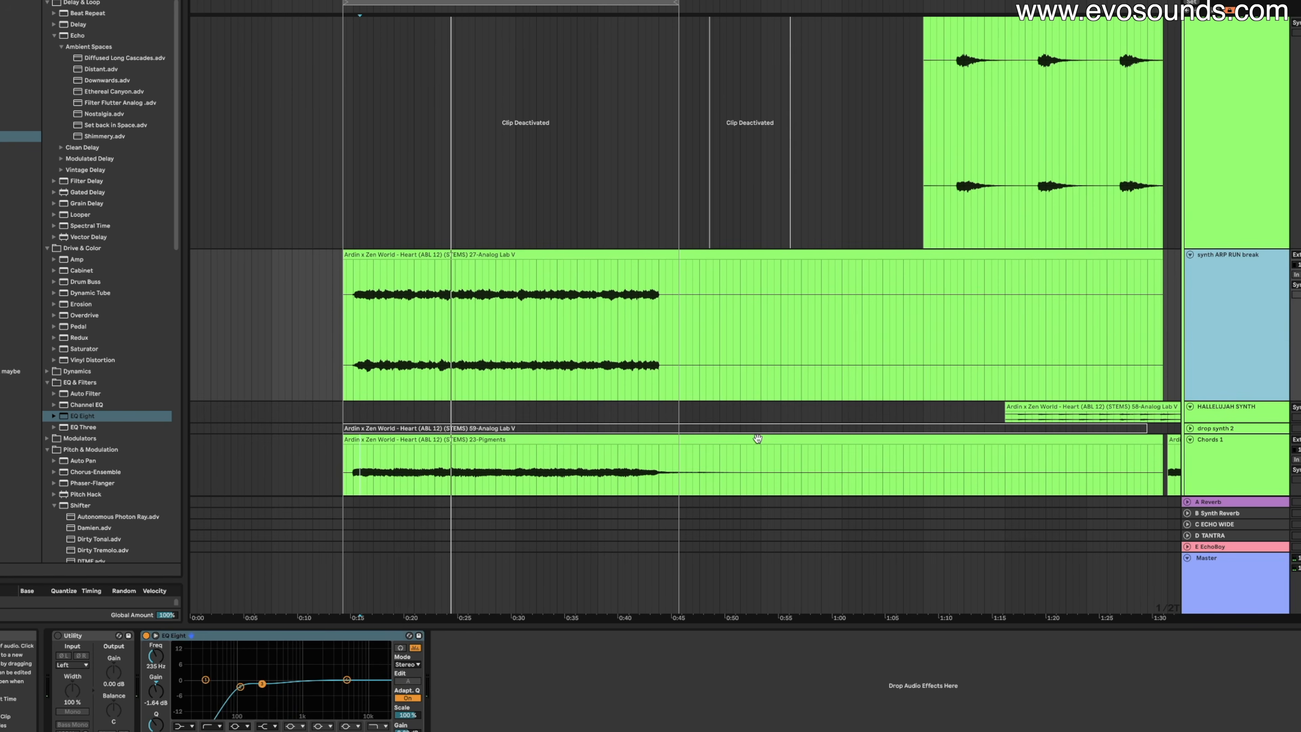
pyautogui.press('space')
pyautogui.moveTo(240, 689); pyautogui.dragTo(287, 685)
pyautogui.press('space')
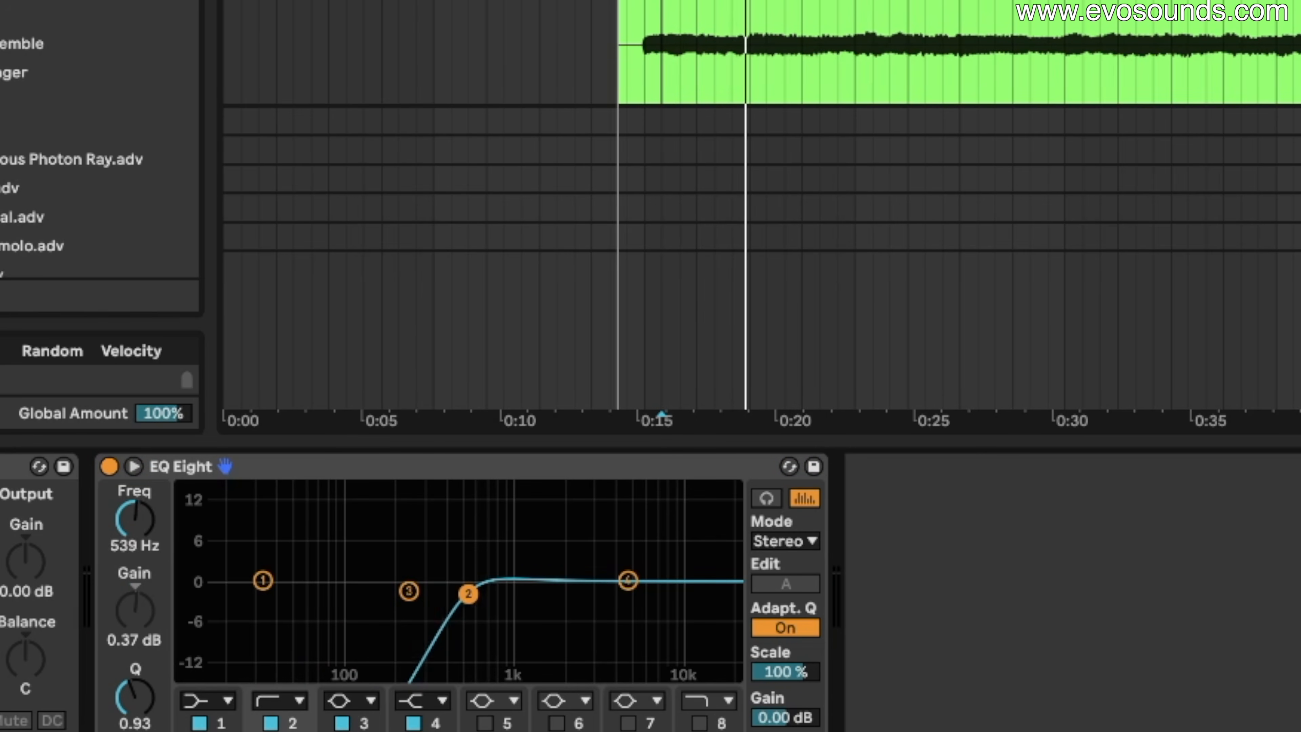
pyautogui.press('space')
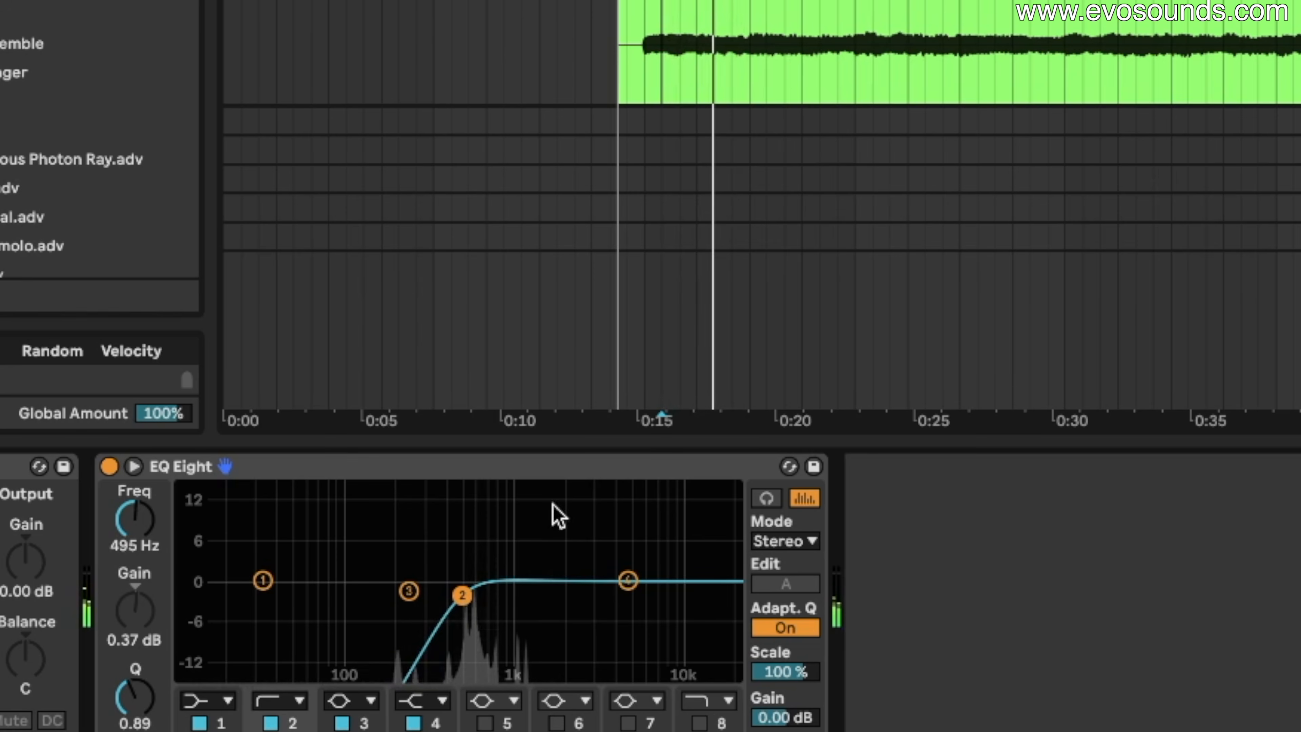
# Remove the STRINGS audio clip from the top track.
pyautogui.press('Delete')
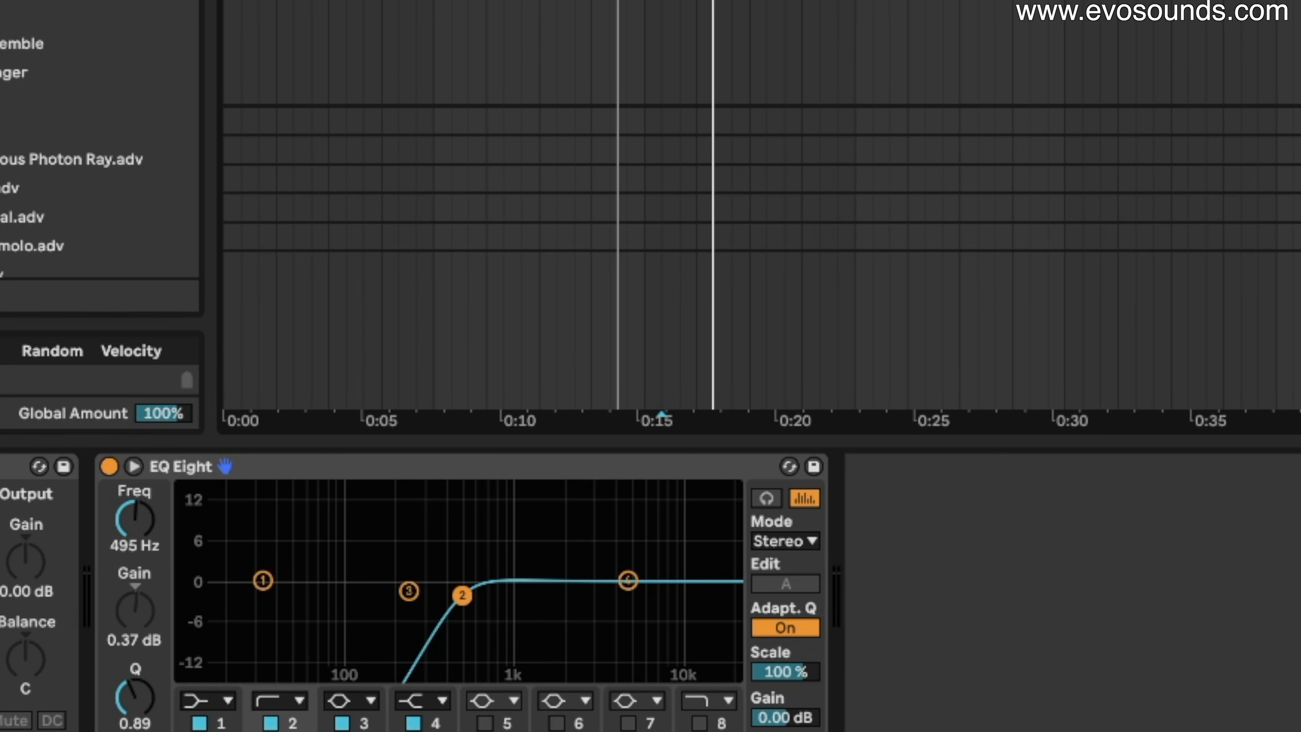
pyautogui.hotkey('ctrl', 'z')
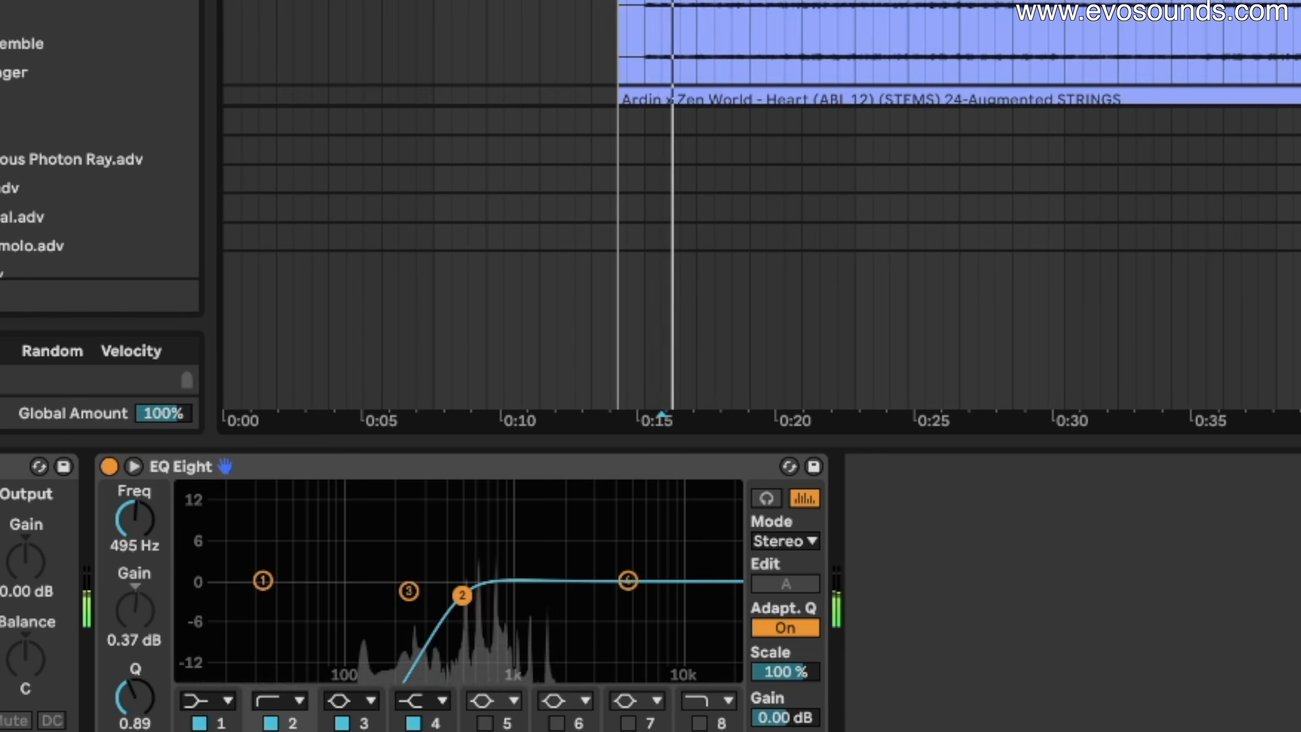
pyautogui.press('Delete')
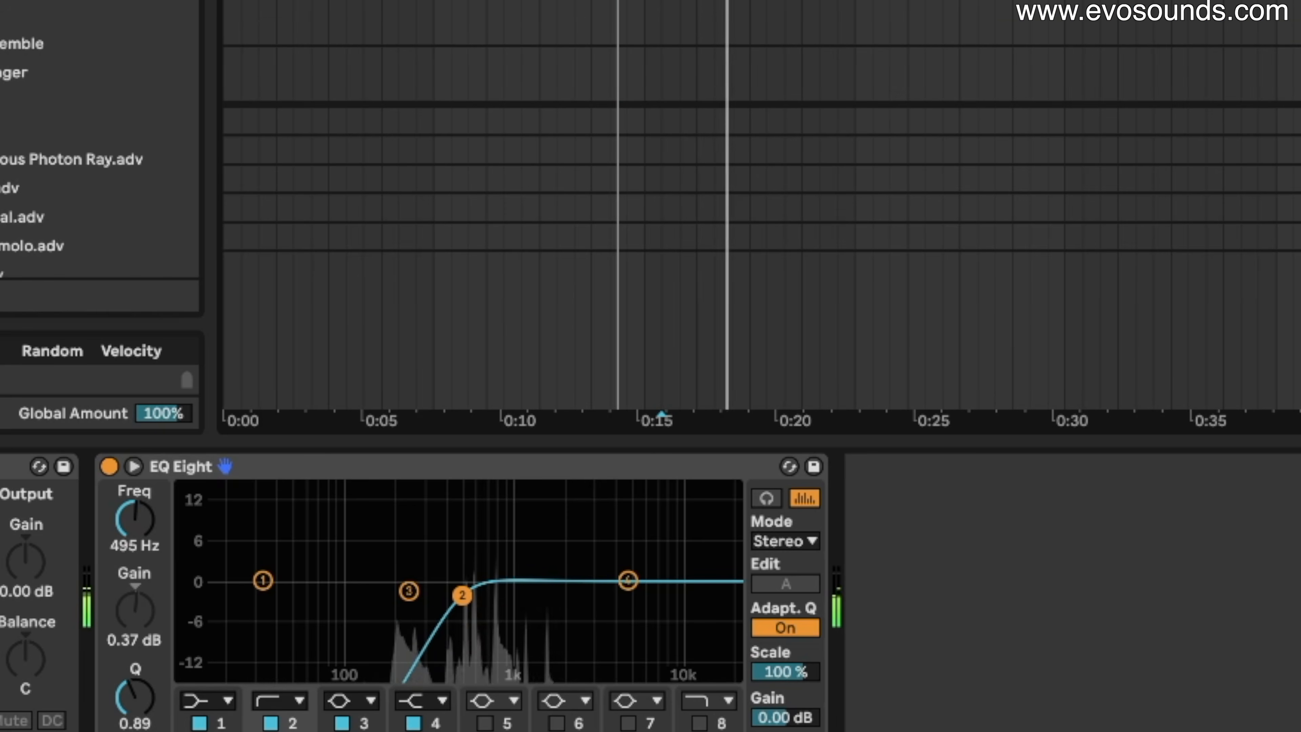
# Move EQ Eight band 2's mid cut to about 899 Hz at −6.07 dB.
pyautogui.scroll(-5, 762, 53)
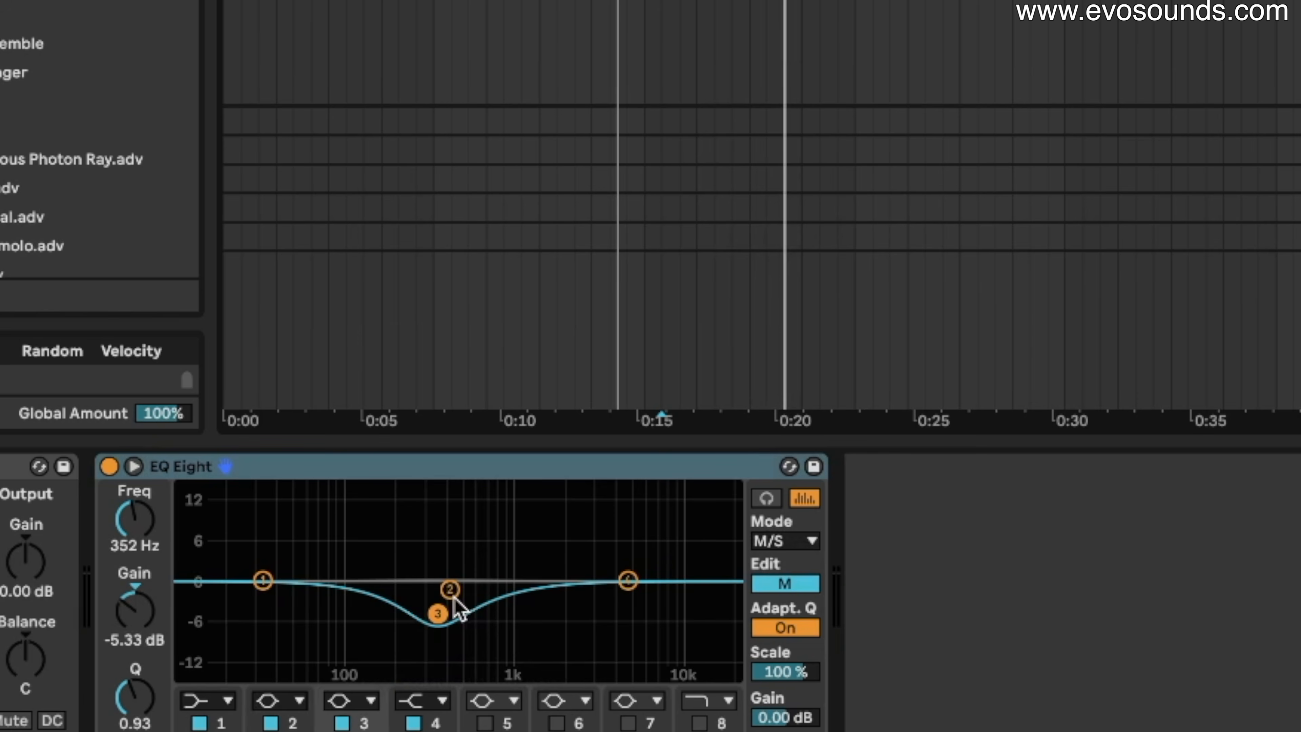
pyautogui.moveTo(450, 590); pyautogui.dragTo(494, 615)
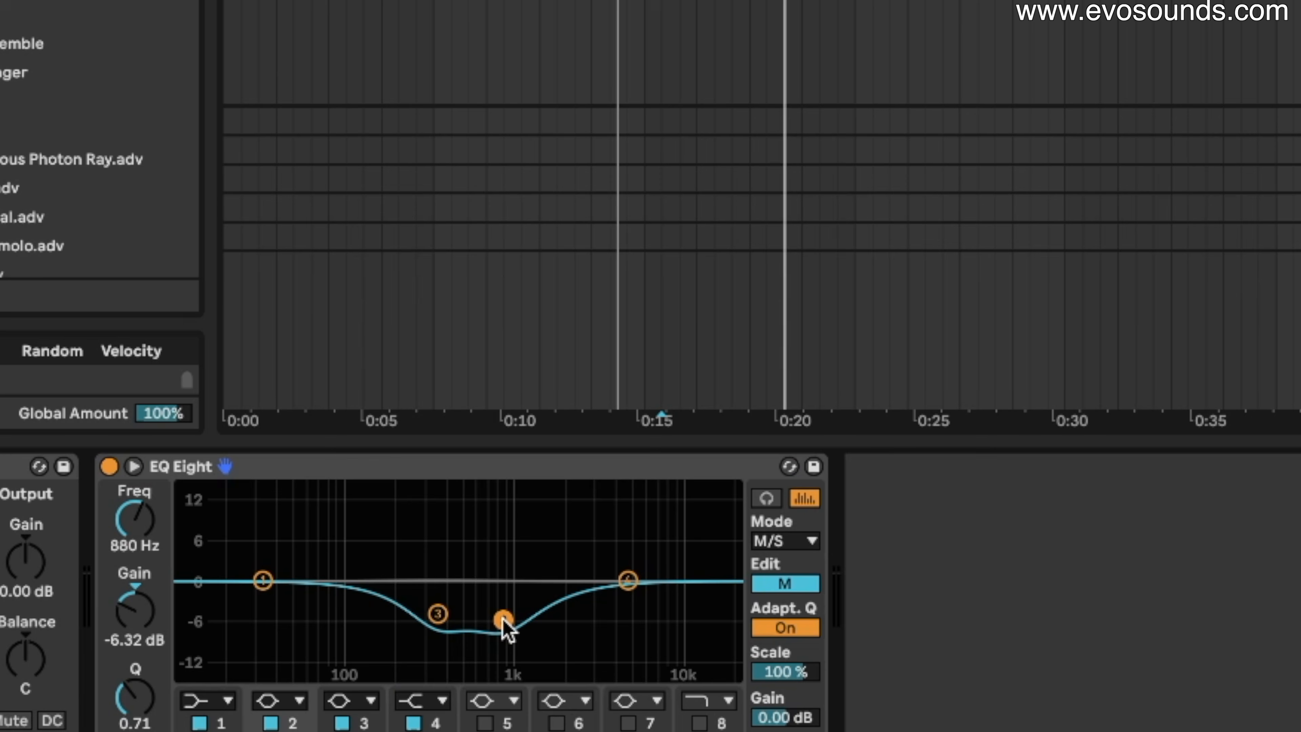
pyautogui.moveTo(507, 631); pyautogui.dragTo(509, 628)
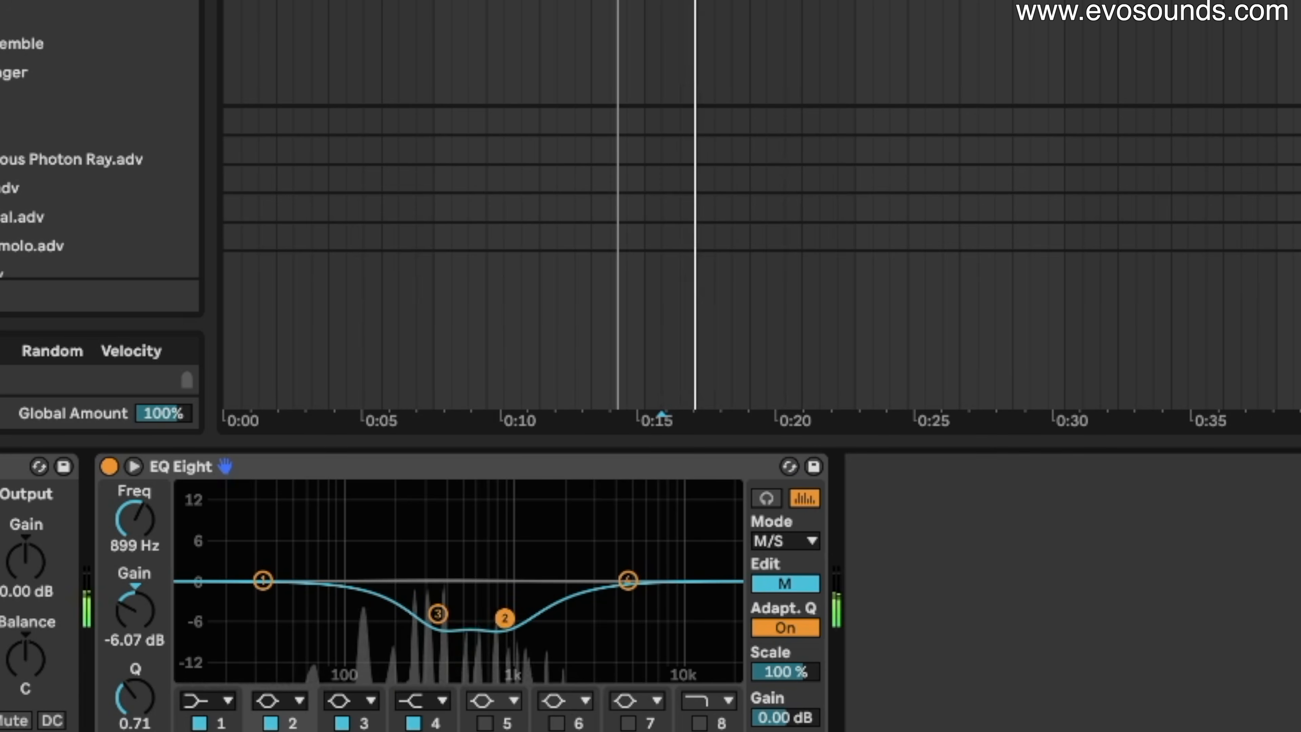
pyautogui.scroll(5, 762, 51)
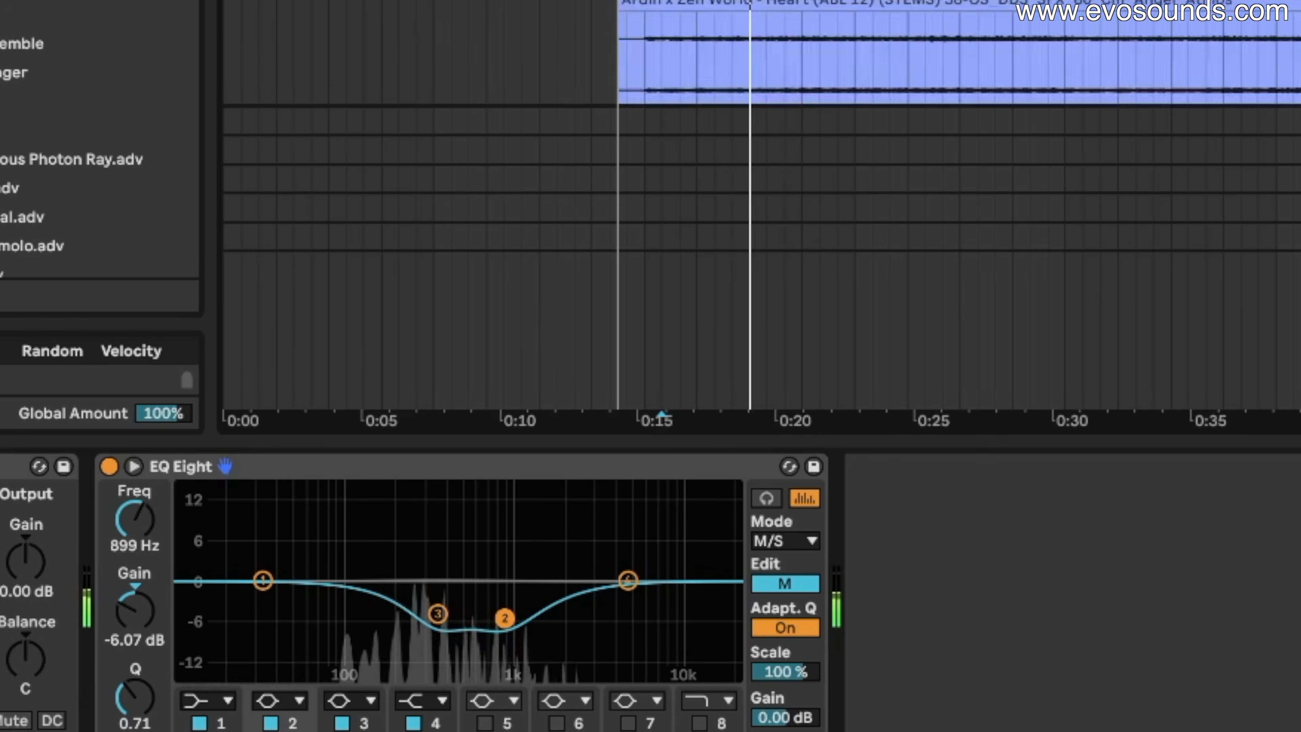
pyautogui.scroll(3, 762, 205)
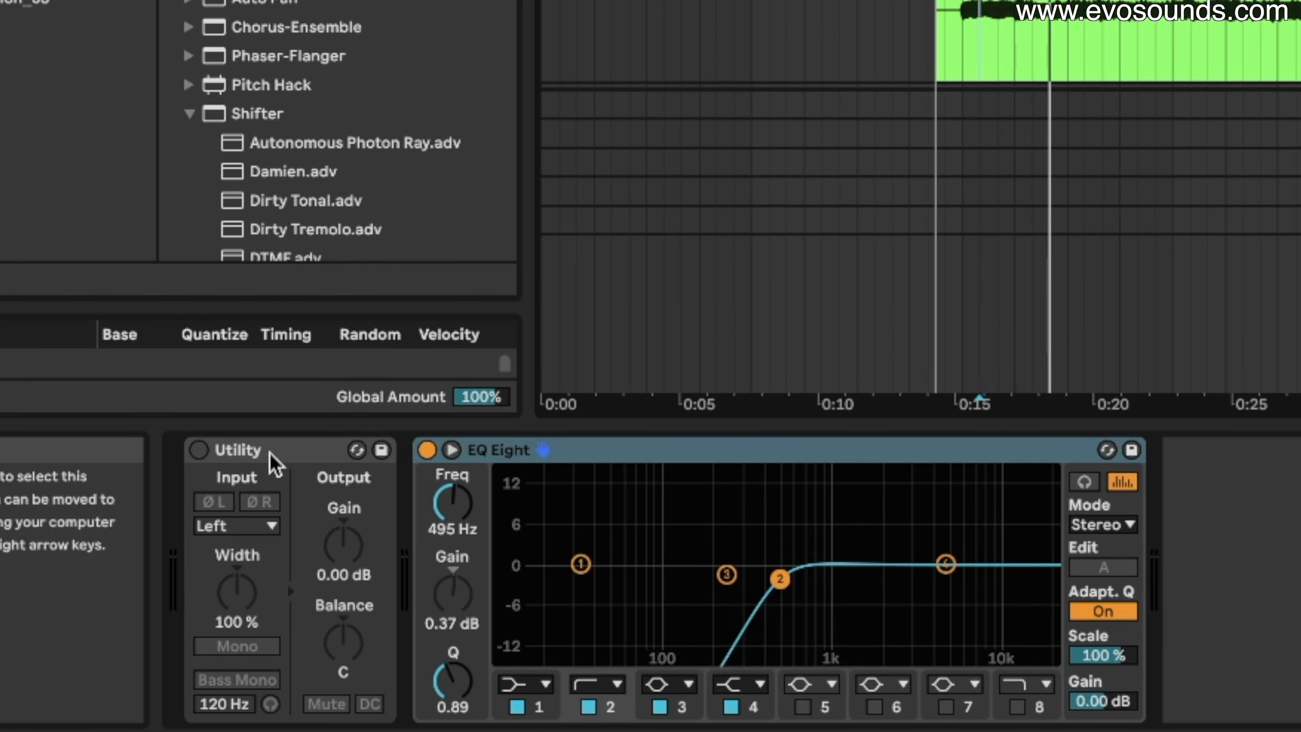
# Switch the Utility on, set its input to Stereo and collapse Width to 0%.
pyautogui.click(192, 455)
pyautogui.click(223, 527)
pyautogui.click(201, 456)
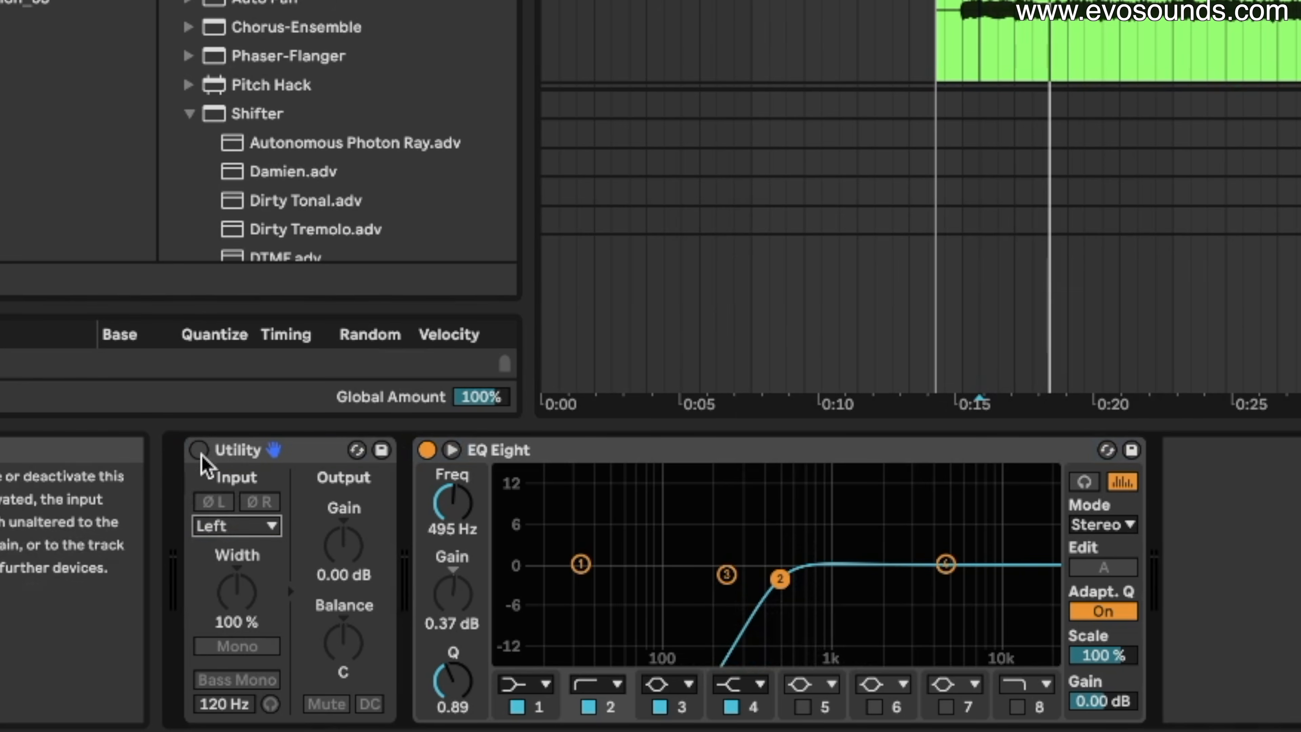
pyautogui.click(200, 453)
pyautogui.click(224, 525)
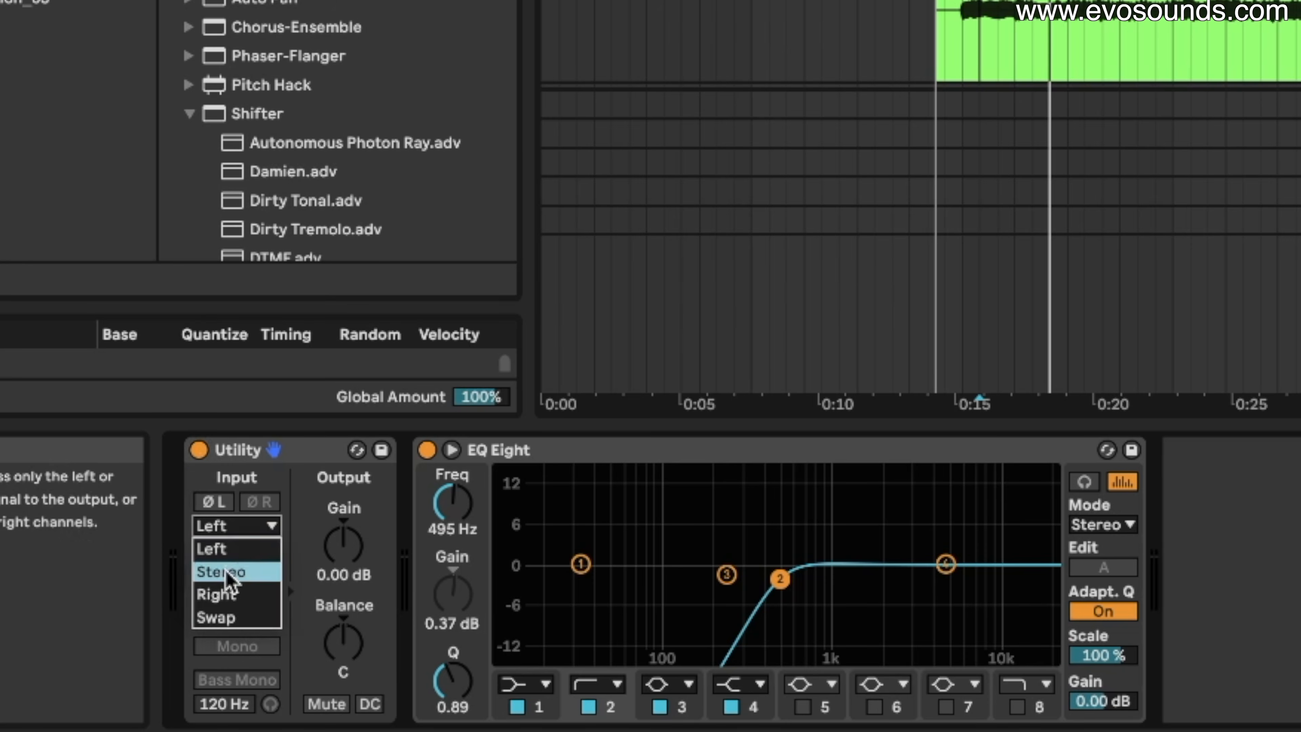
pyautogui.click(220, 568)
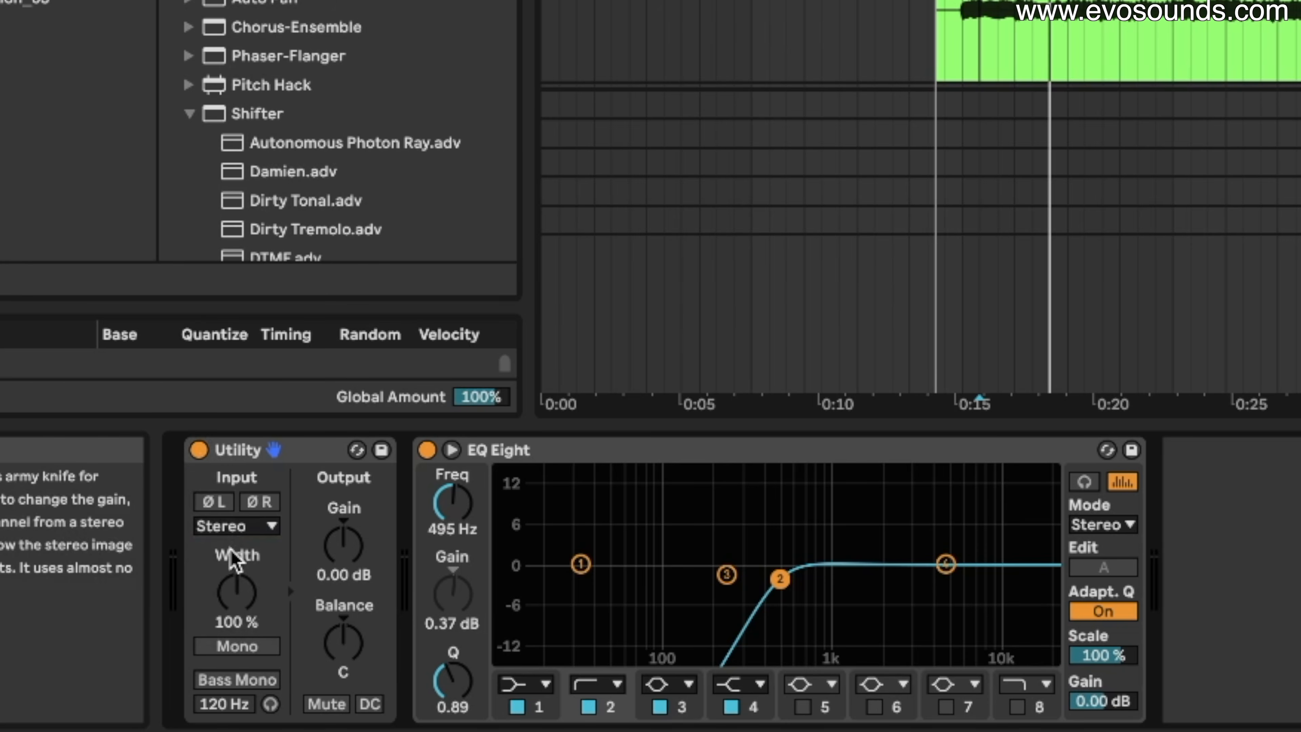
pyautogui.moveTo(234, 571); pyautogui.dragTo(241, 594)
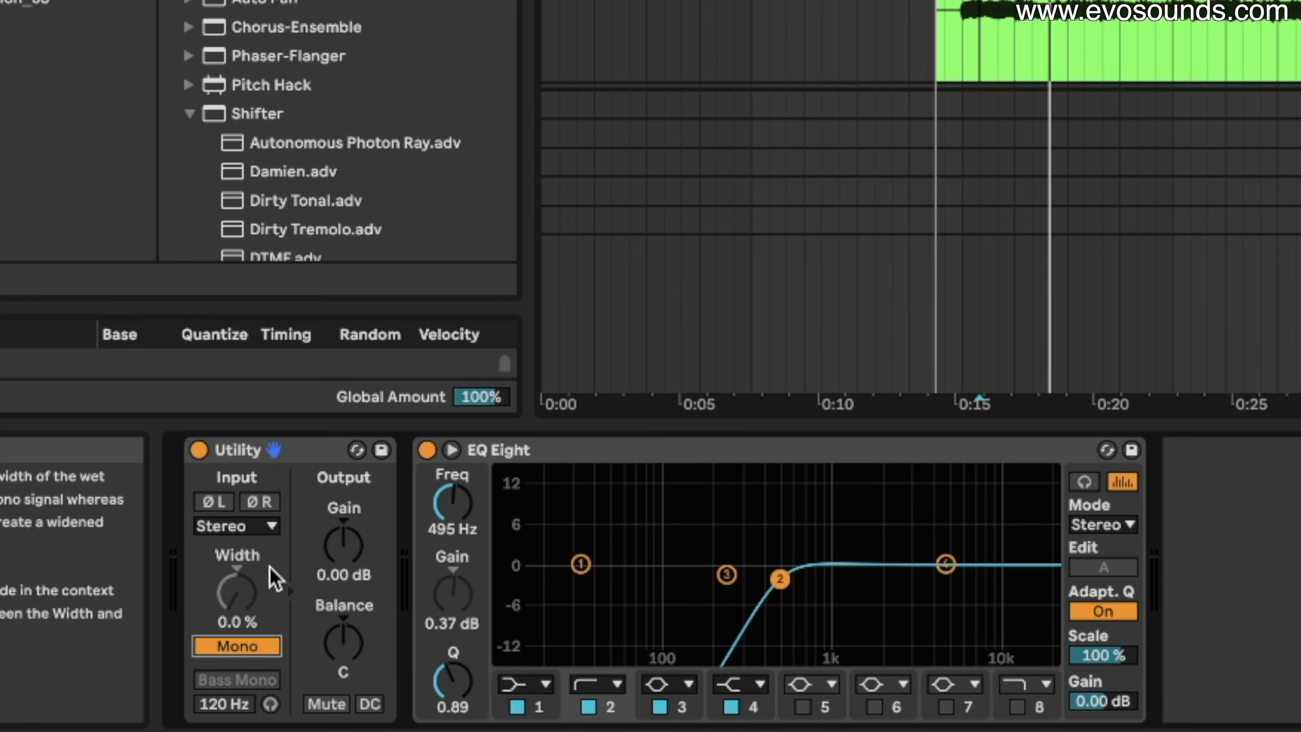
# Compare the Right and Left input channels during playback, settling on Right only.
pyautogui.click(255, 528)
pyautogui.click(264, 595)
pyautogui.press('space')
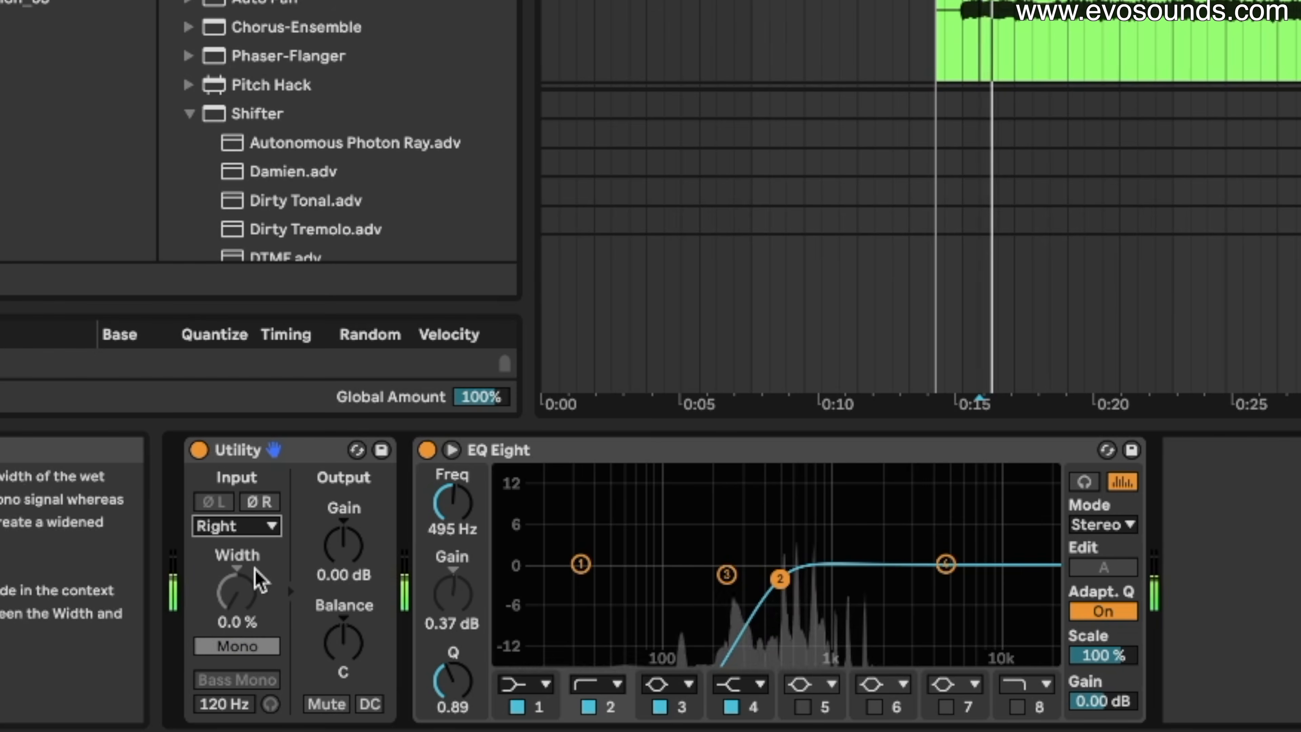
pyautogui.click(256, 527)
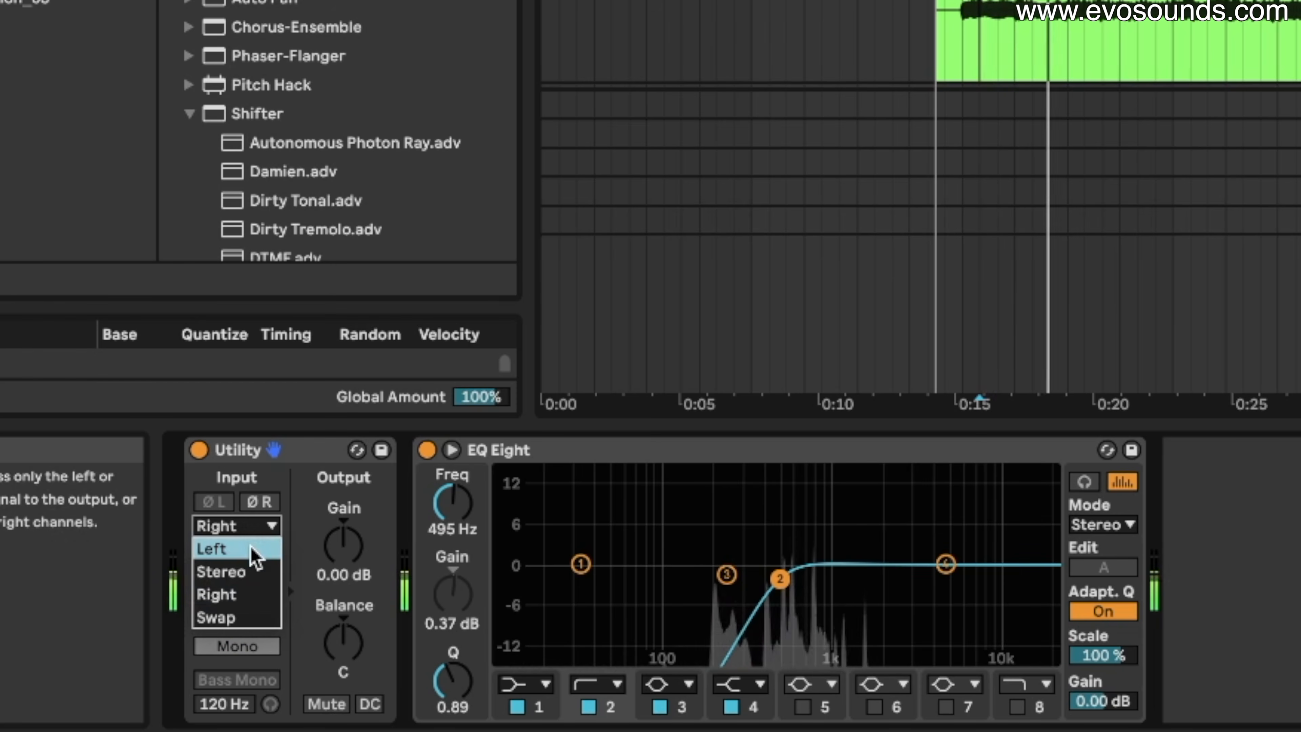
pyautogui.click(254, 551)
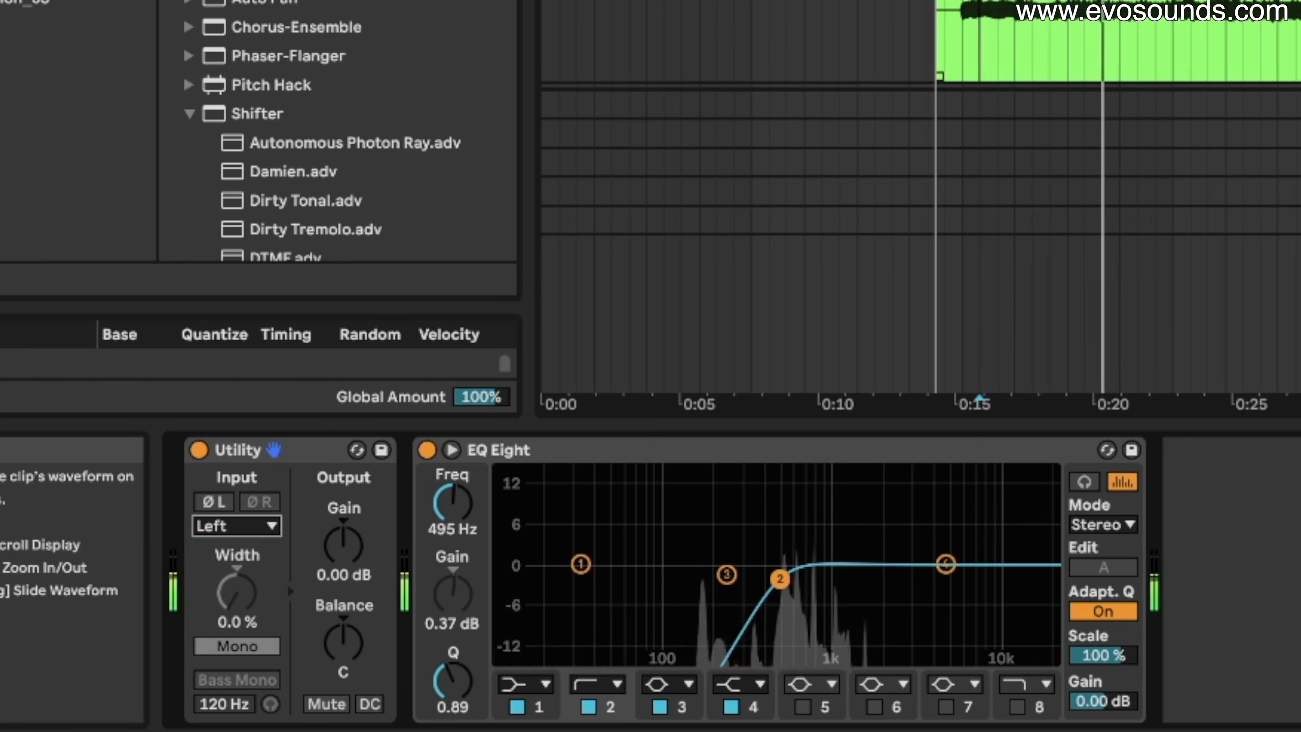
pyautogui.click(237, 528)
pyautogui.click(238, 593)
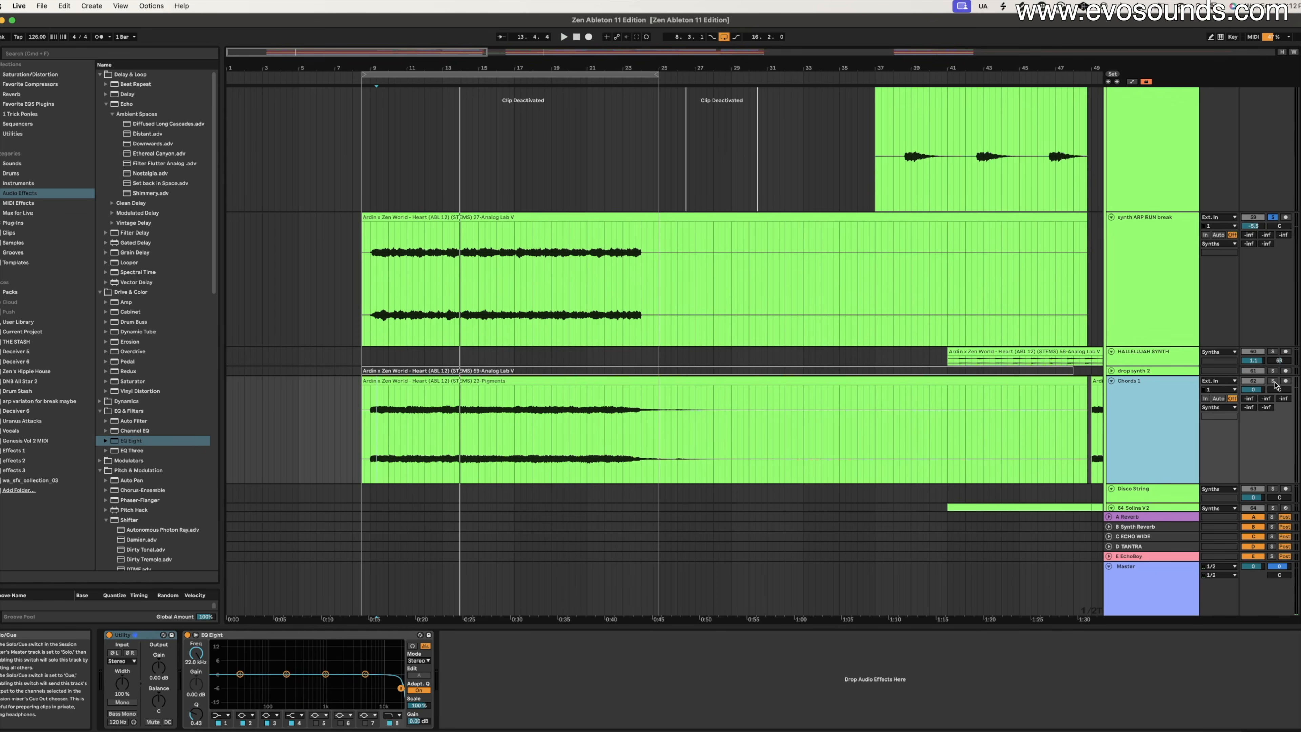
# Solo Chords 1 and sweep the EQ Eight low-pass down to about 278 Hz with a resonant peak.
pyautogui.click(1273, 381)
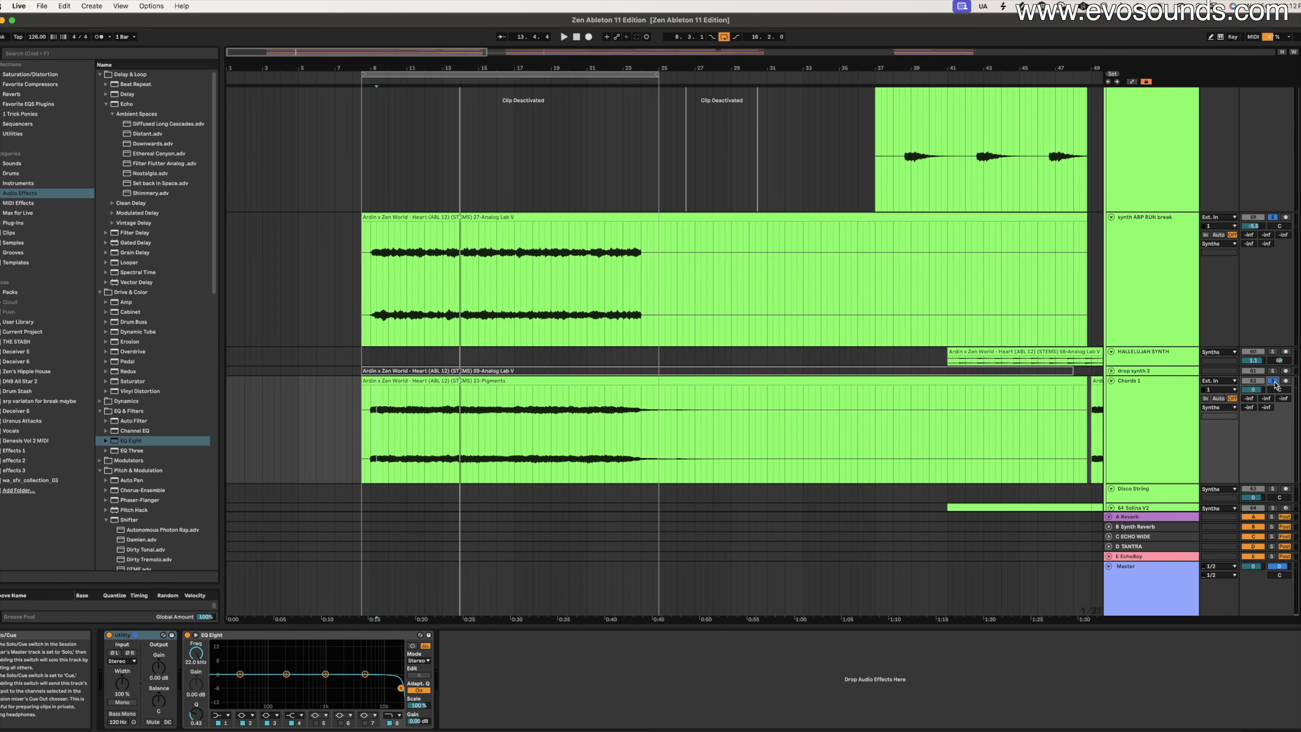
pyautogui.press('space')
pyautogui.click(1151, 405)
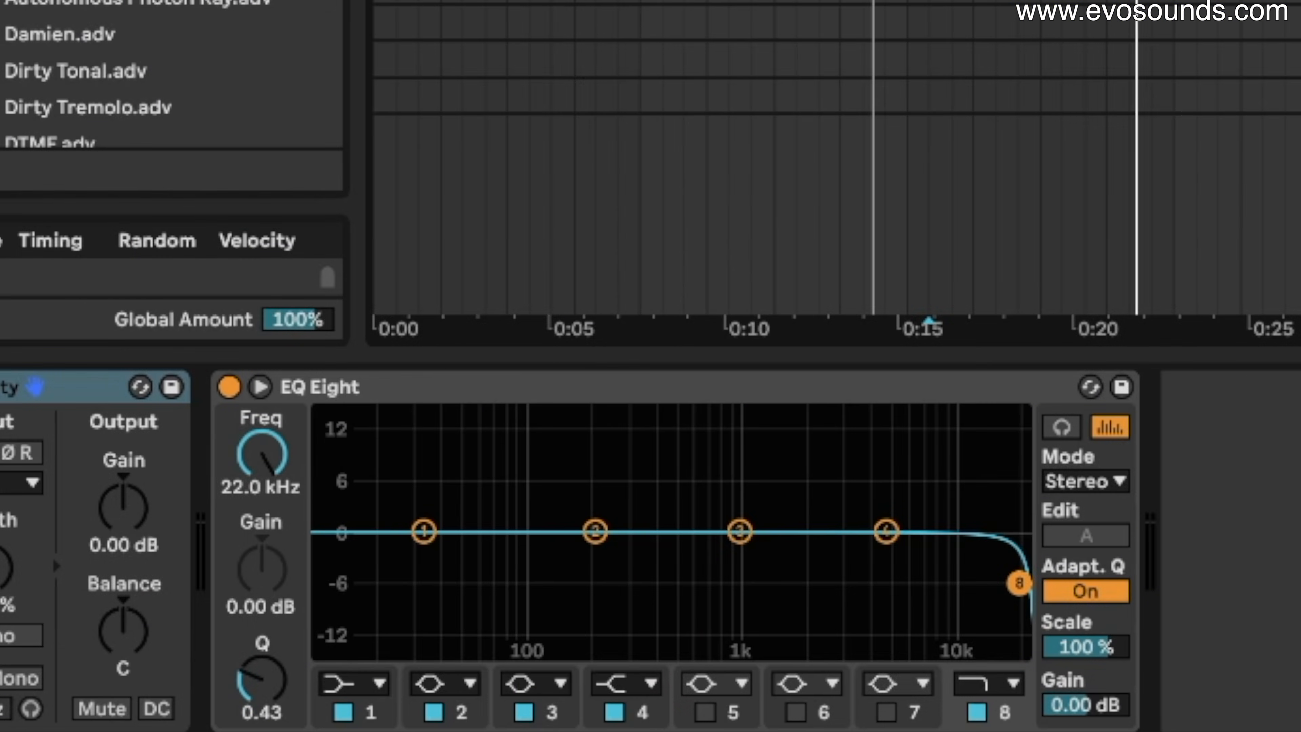
pyautogui.press('space')
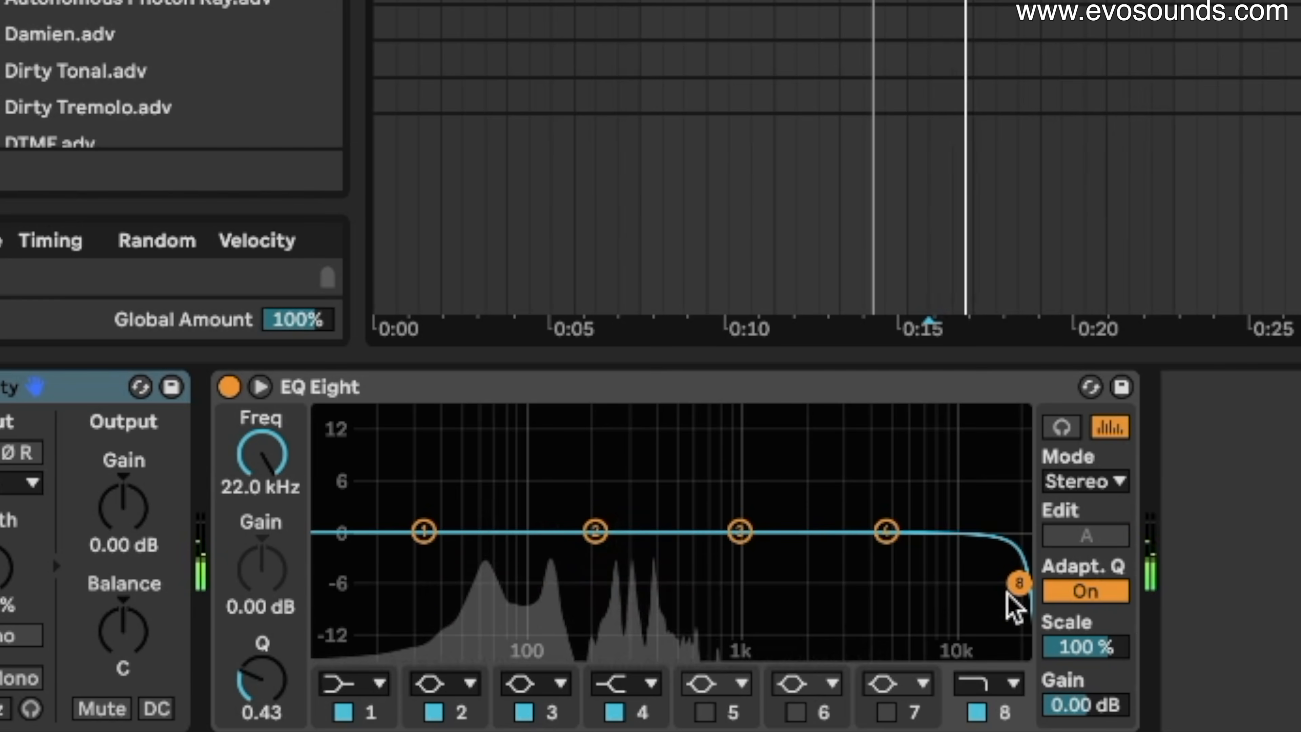
pyautogui.moveTo(1008, 589); pyautogui.dragTo(619, 554)
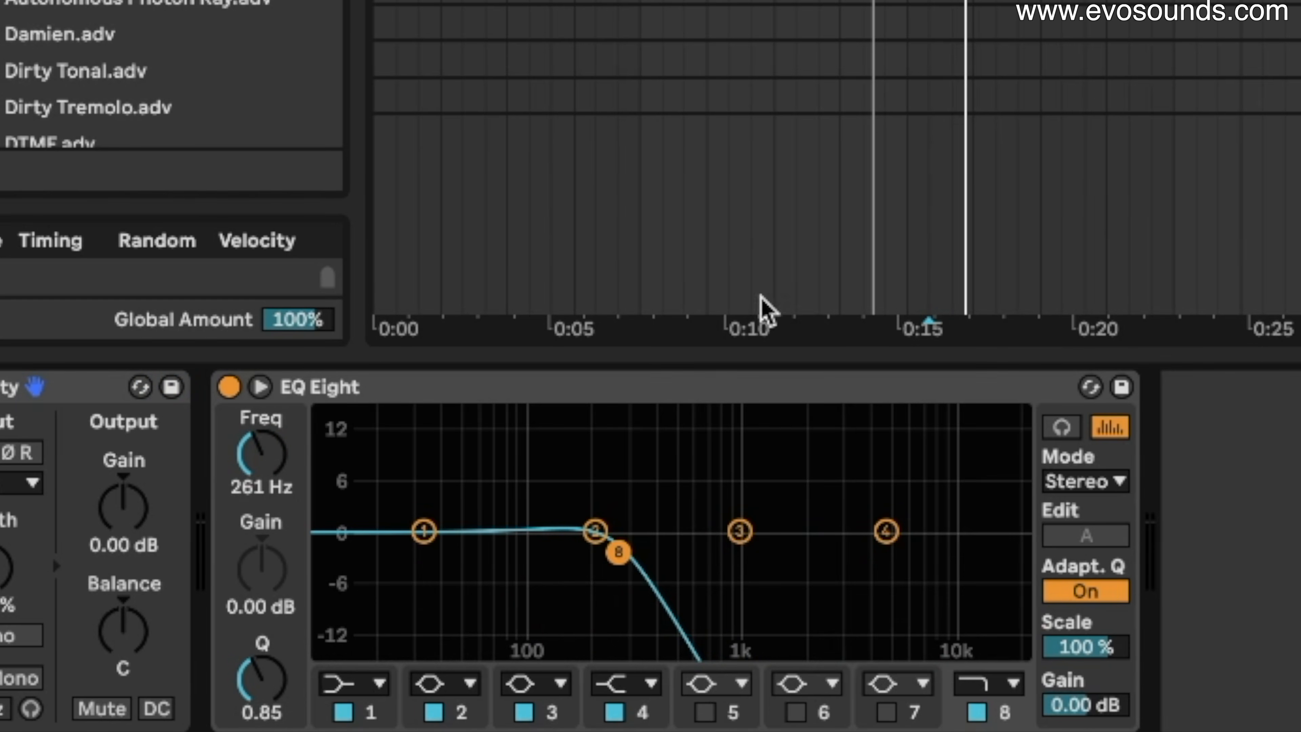
pyautogui.moveTo(618, 552)
pyautogui.mouseDown()
pyautogui.moveTo(596, 555)
pyautogui.moveTo(613, 546)
pyautogui.moveTo(601, 519)
pyautogui.moveTo(653, 550)
pyautogui.moveTo(616, 496)
pyautogui.moveTo(630, 445)
pyautogui.moveTo(623, 536)
pyautogui.mouseUp()
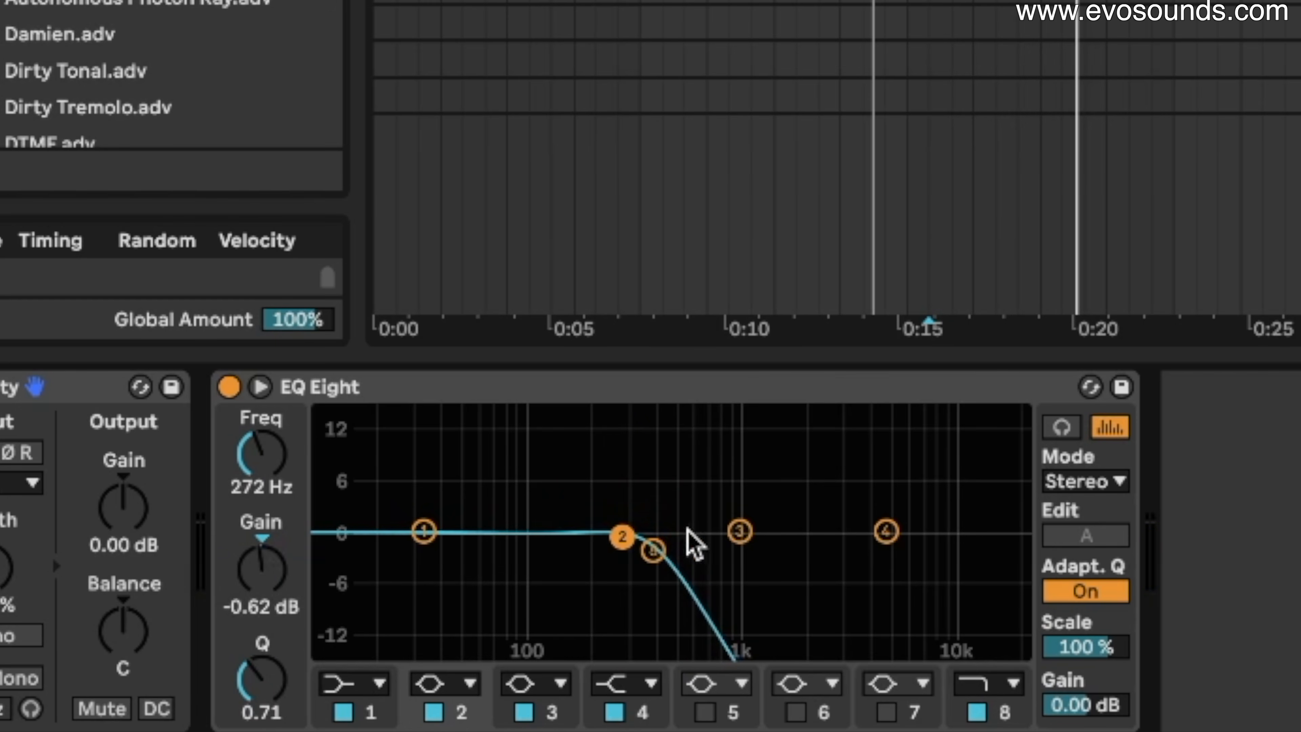
pyautogui.moveTo(653, 548)
pyautogui.mouseDown()
pyautogui.moveTo(606, 554)
pyautogui.moveTo(626, 555)
pyautogui.mouseUp()
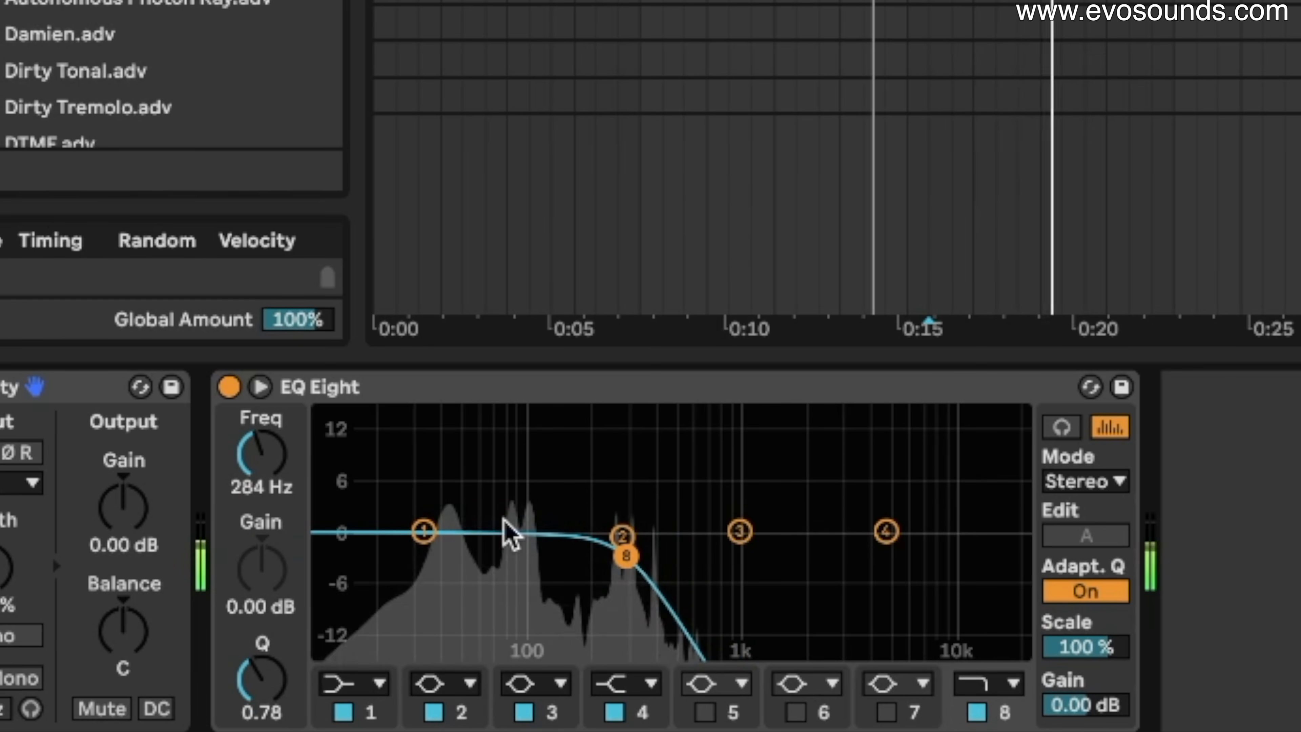
pyautogui.press('space')
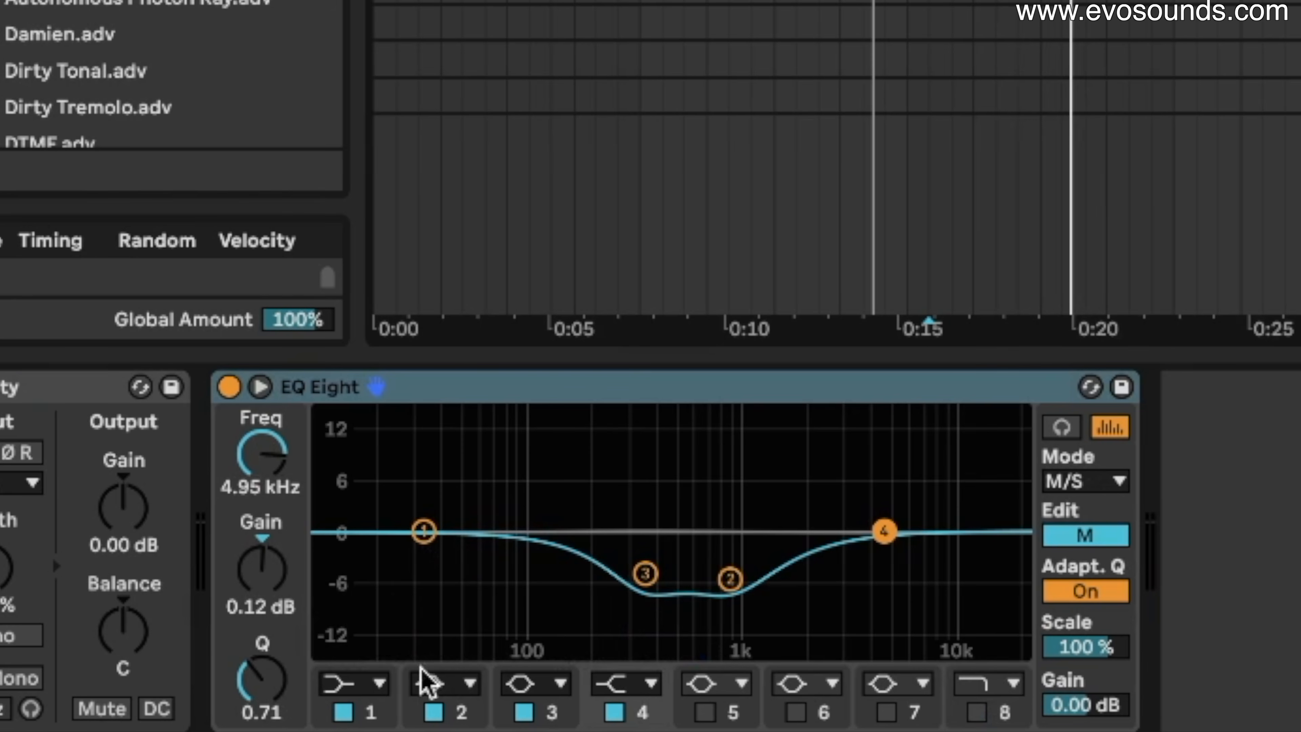
# Make EQ Eight band 2 a low cut near 206 Hz and audition it.
pyautogui.click(425, 683)
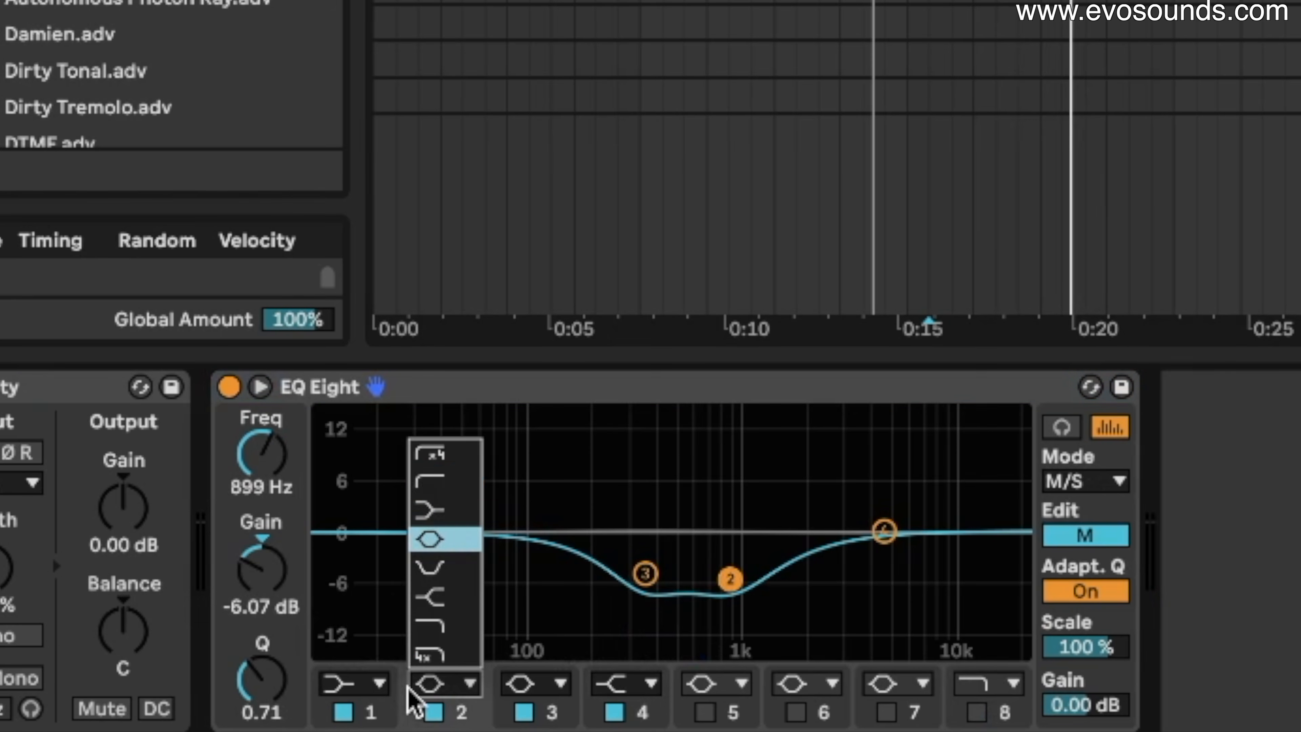
pyautogui.click(446, 484)
pyautogui.moveTo(730, 559); pyautogui.dragTo(597, 536)
pyautogui.press('space')
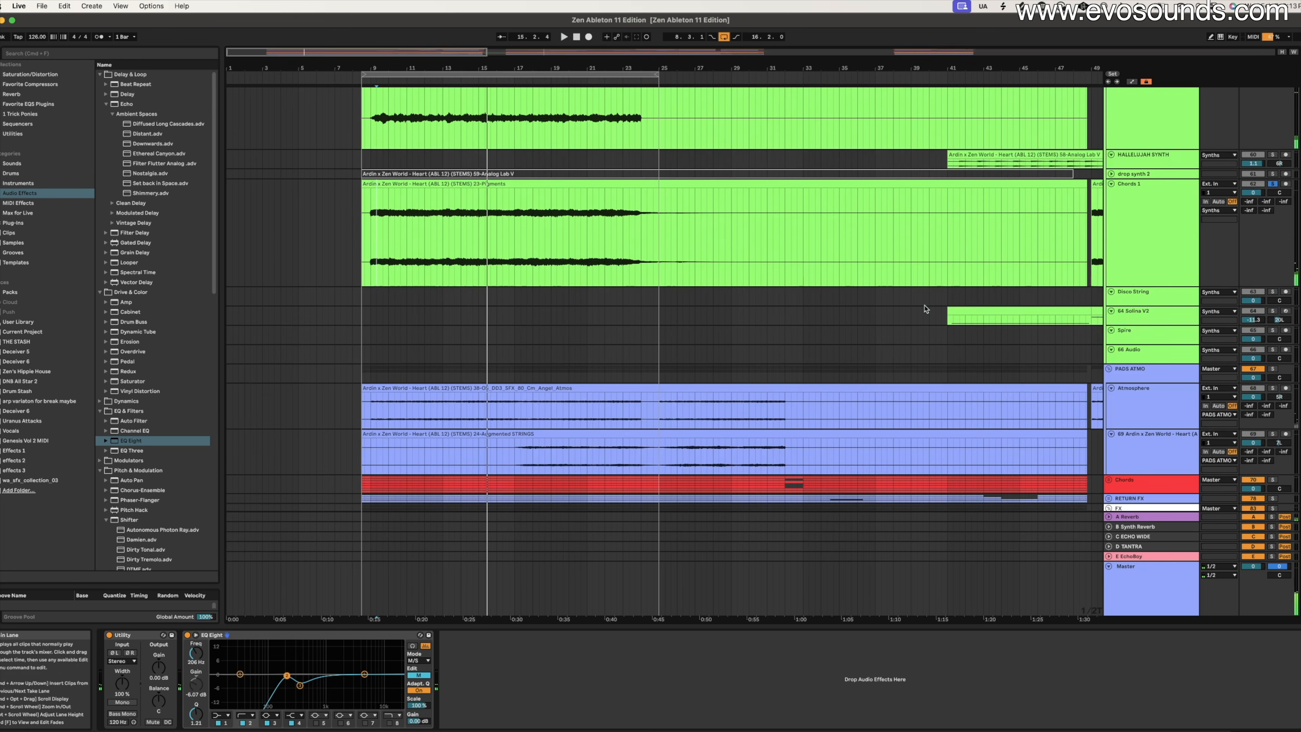
pyautogui.scroll(-4, 926, 309)
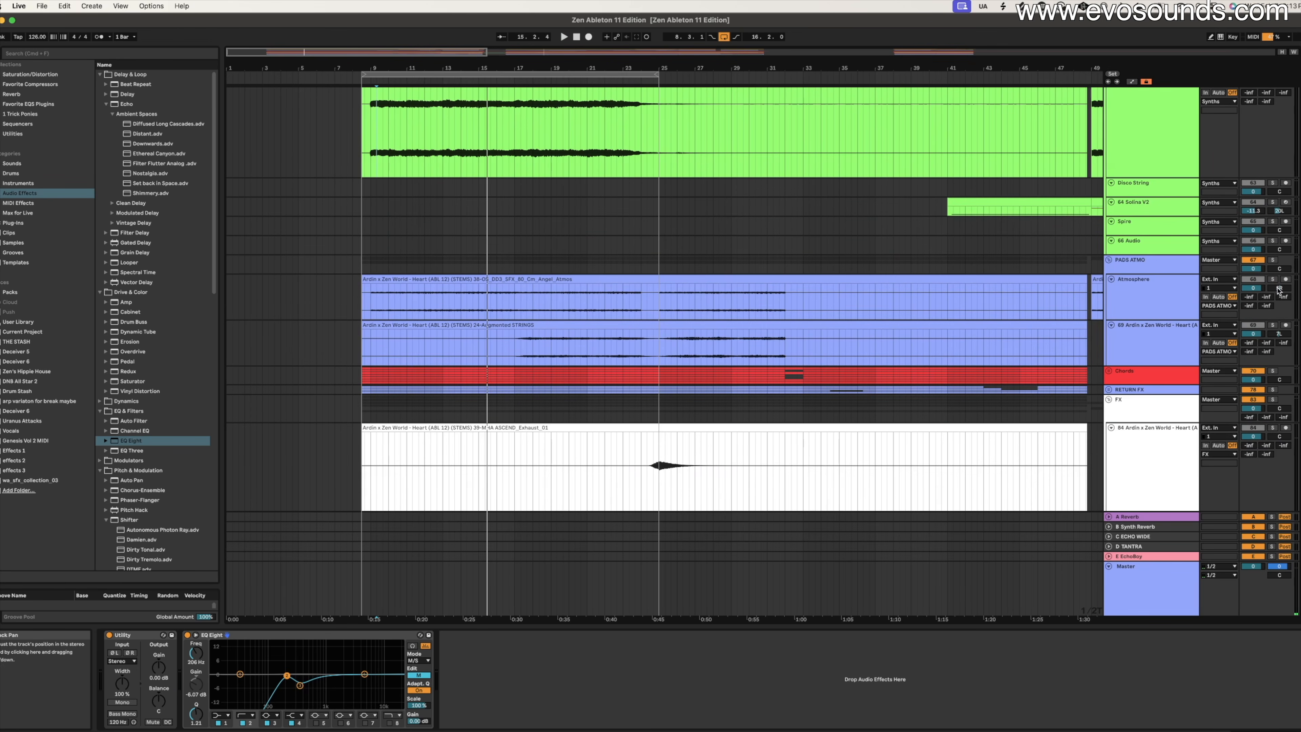
# Open the SPAN analyzer on the Master track and replay the section to view the mix spectrum.
pyautogui.press('space')
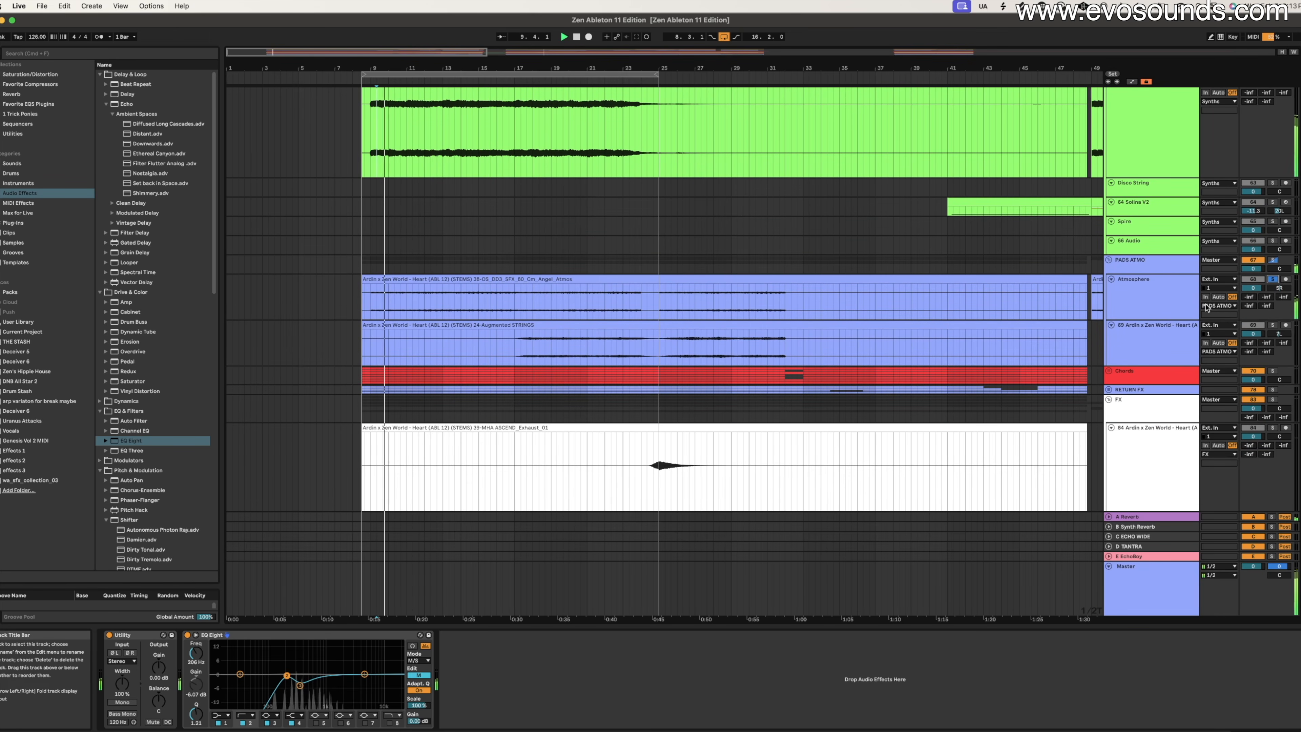
pyautogui.click(1193, 316)
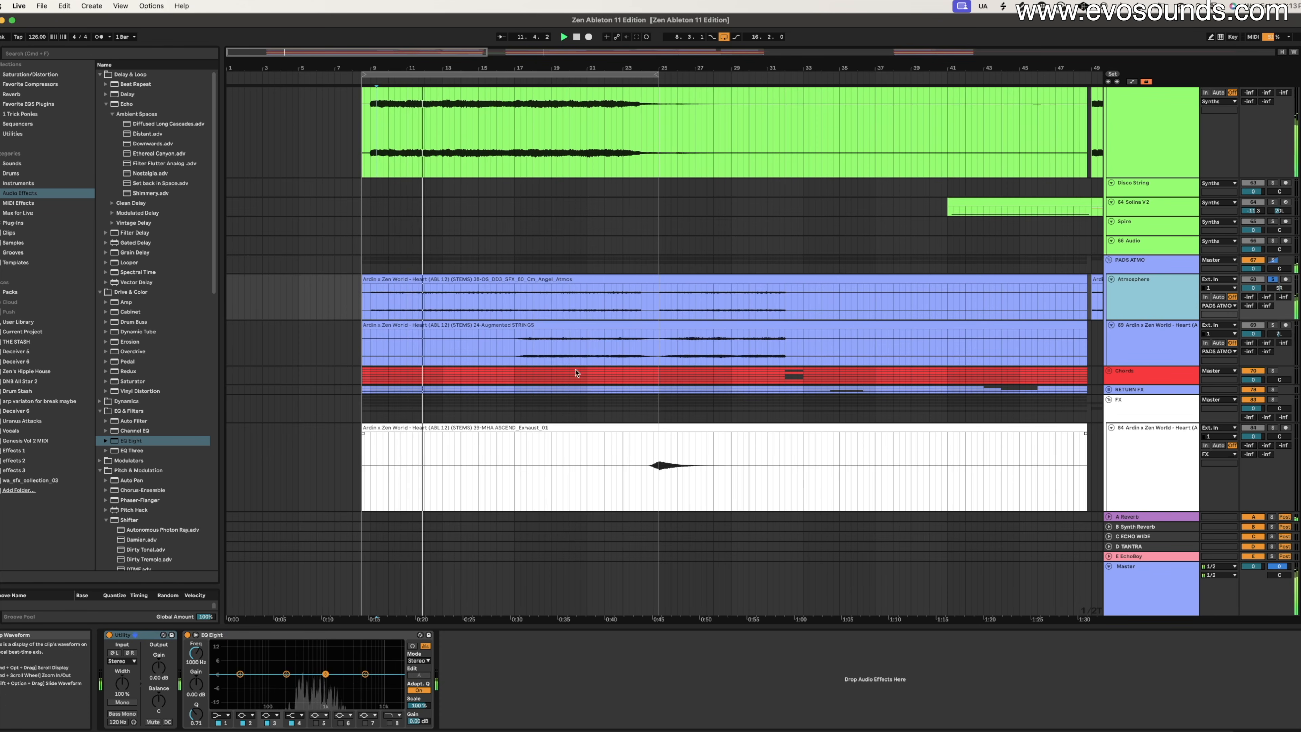
pyautogui.click(1132, 599)
pyautogui.click(621, 636)
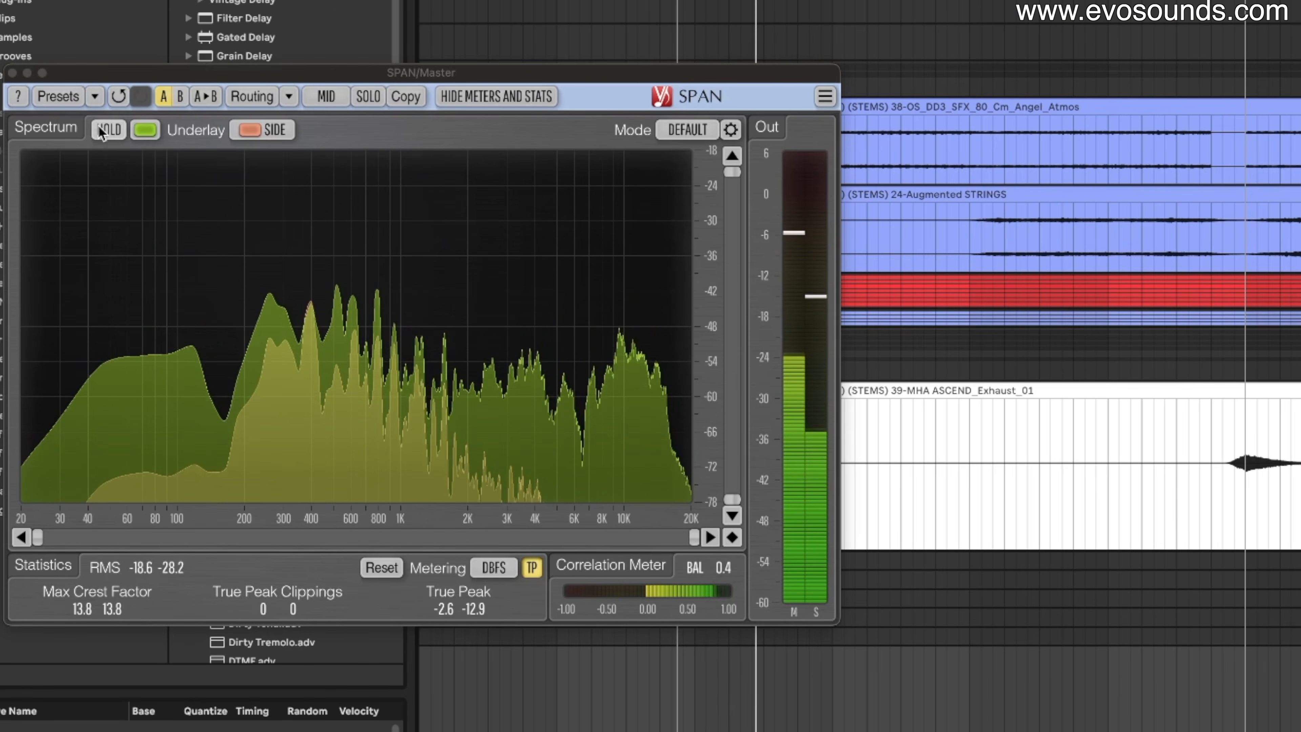
pyautogui.click(408, 238)
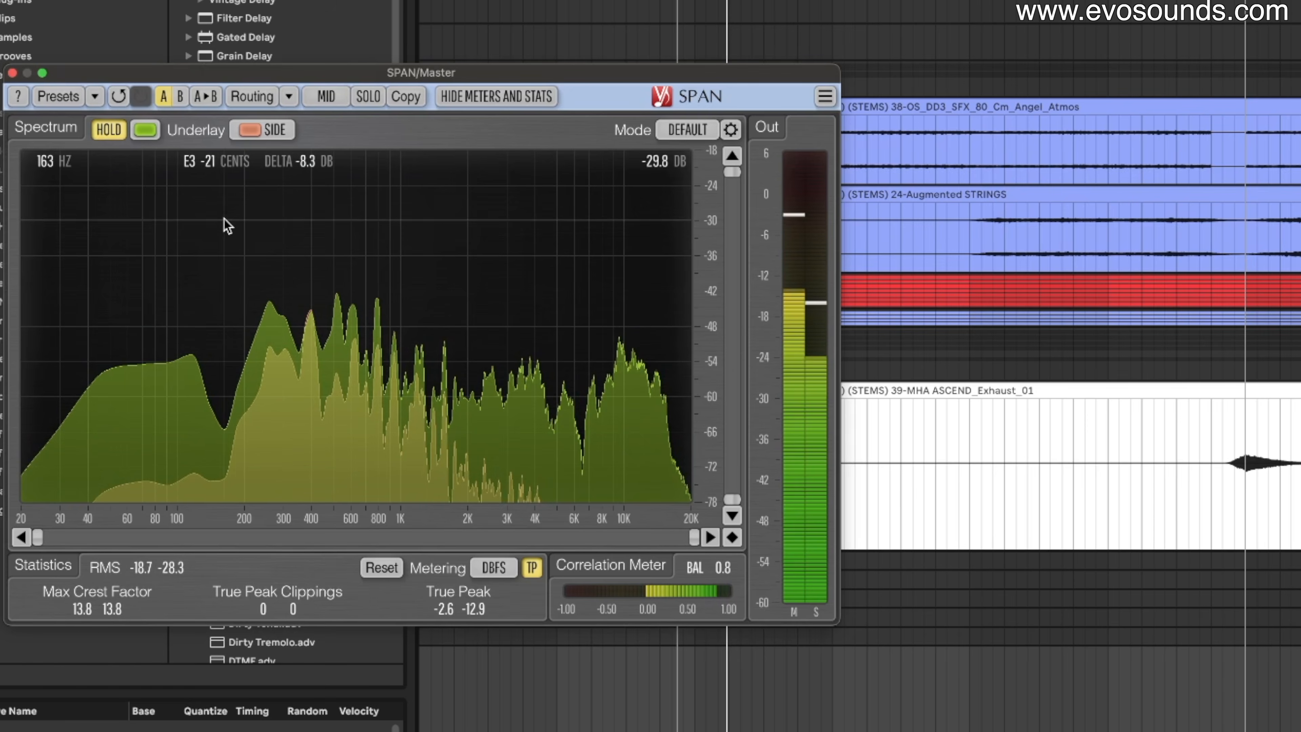
pyautogui.click(114, 136)
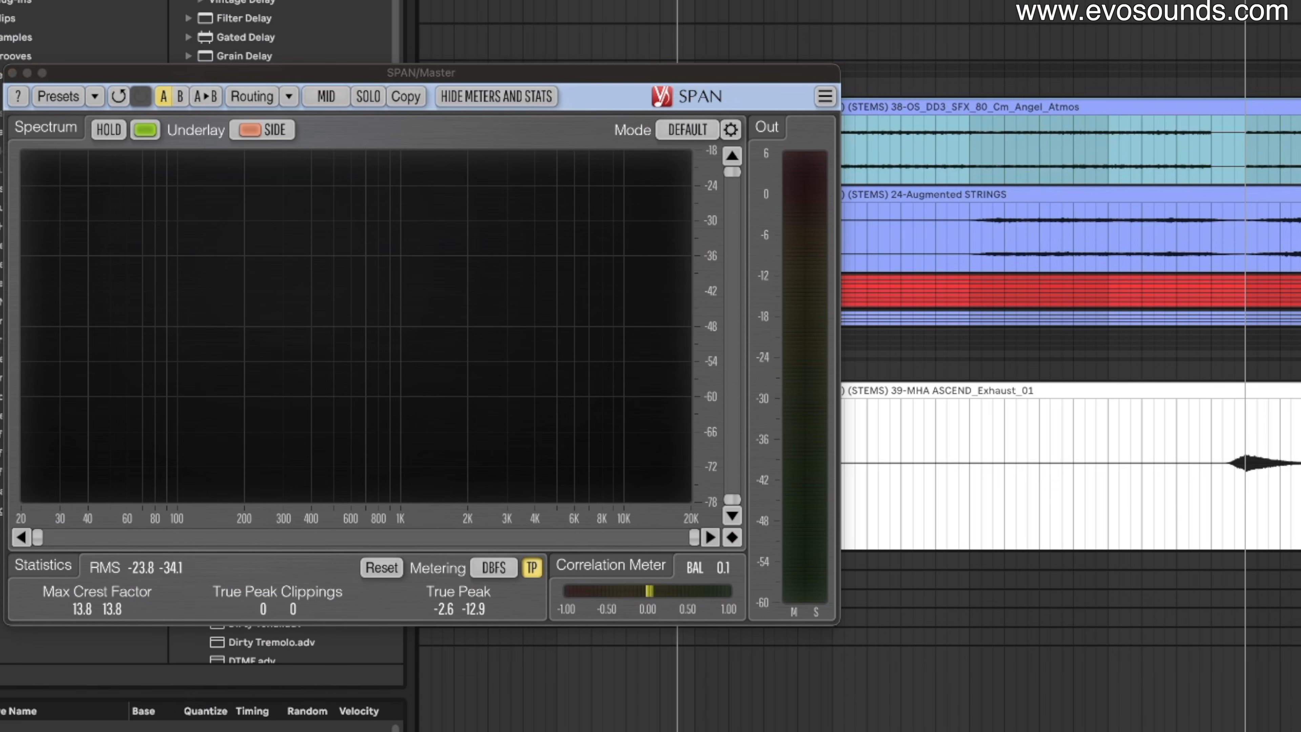
pyautogui.press('space')
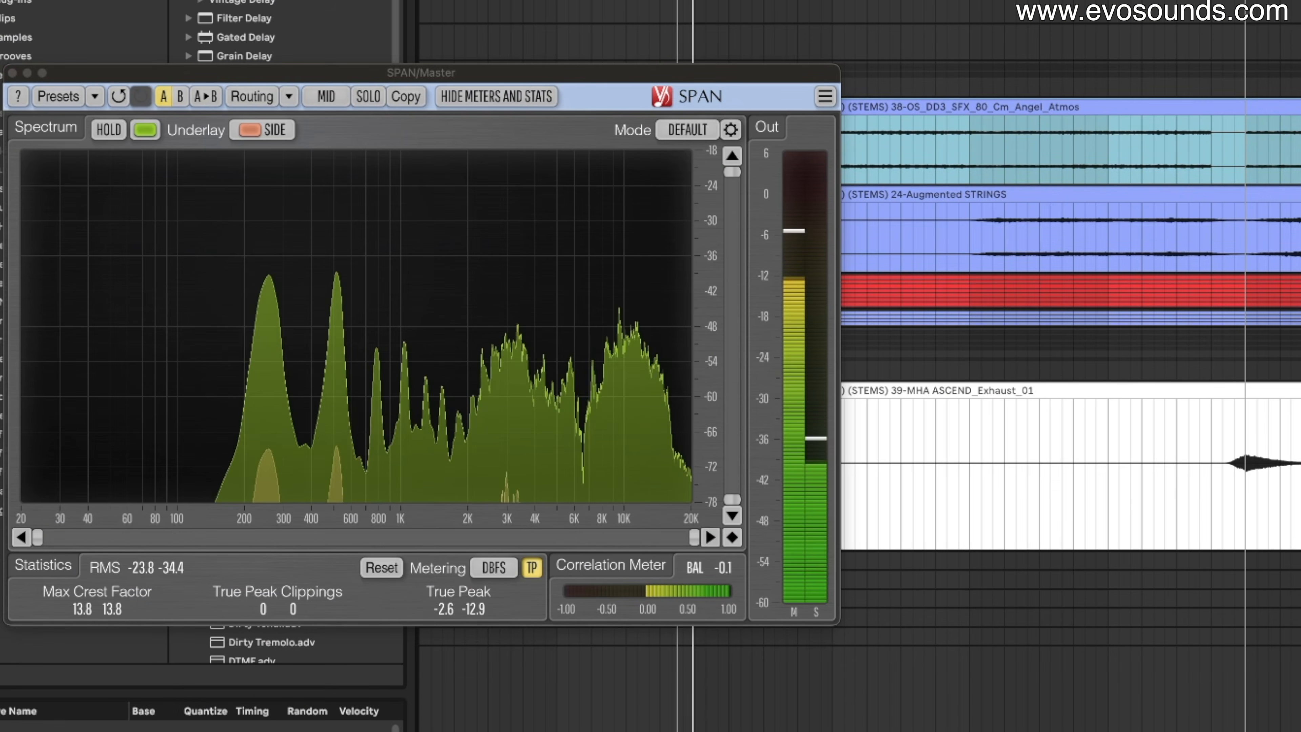
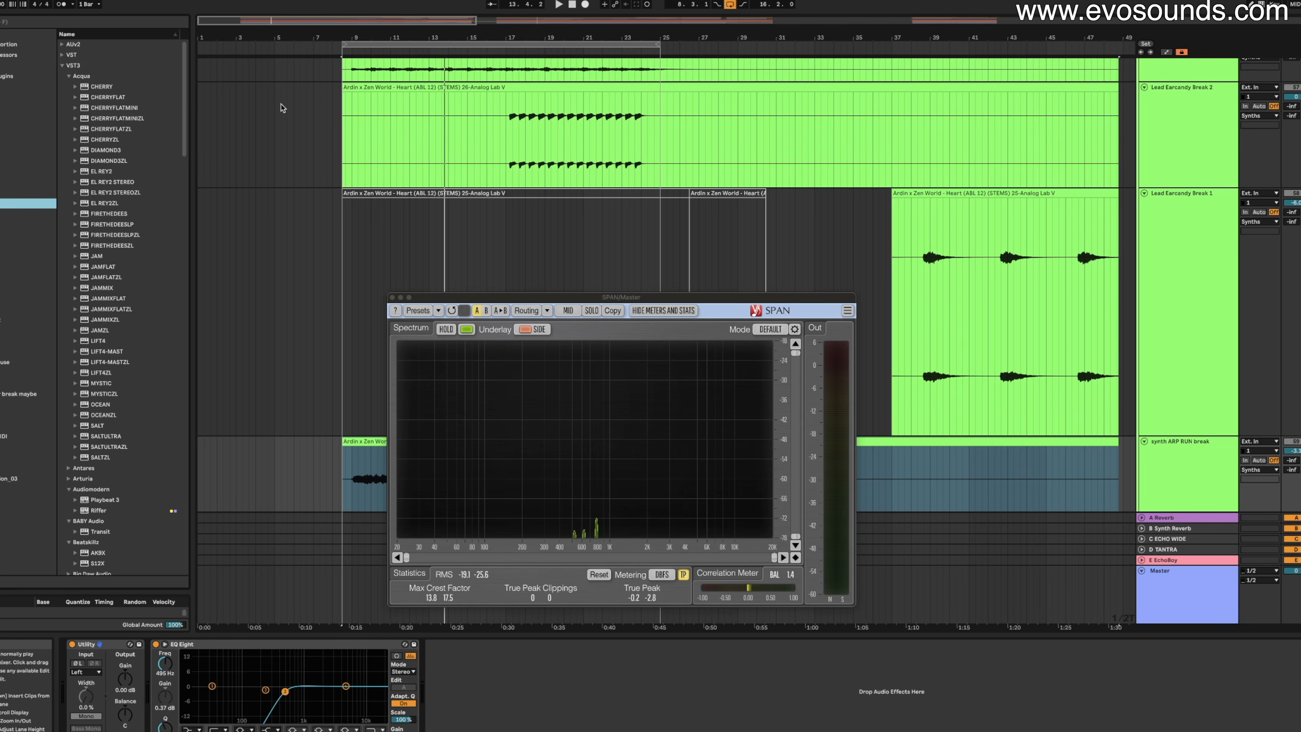
# Load Gullfoss after EQ Eight on the synth ARP RUN break and raise its low limit to about 133 Hz.
pyautogui.click(150, 27)
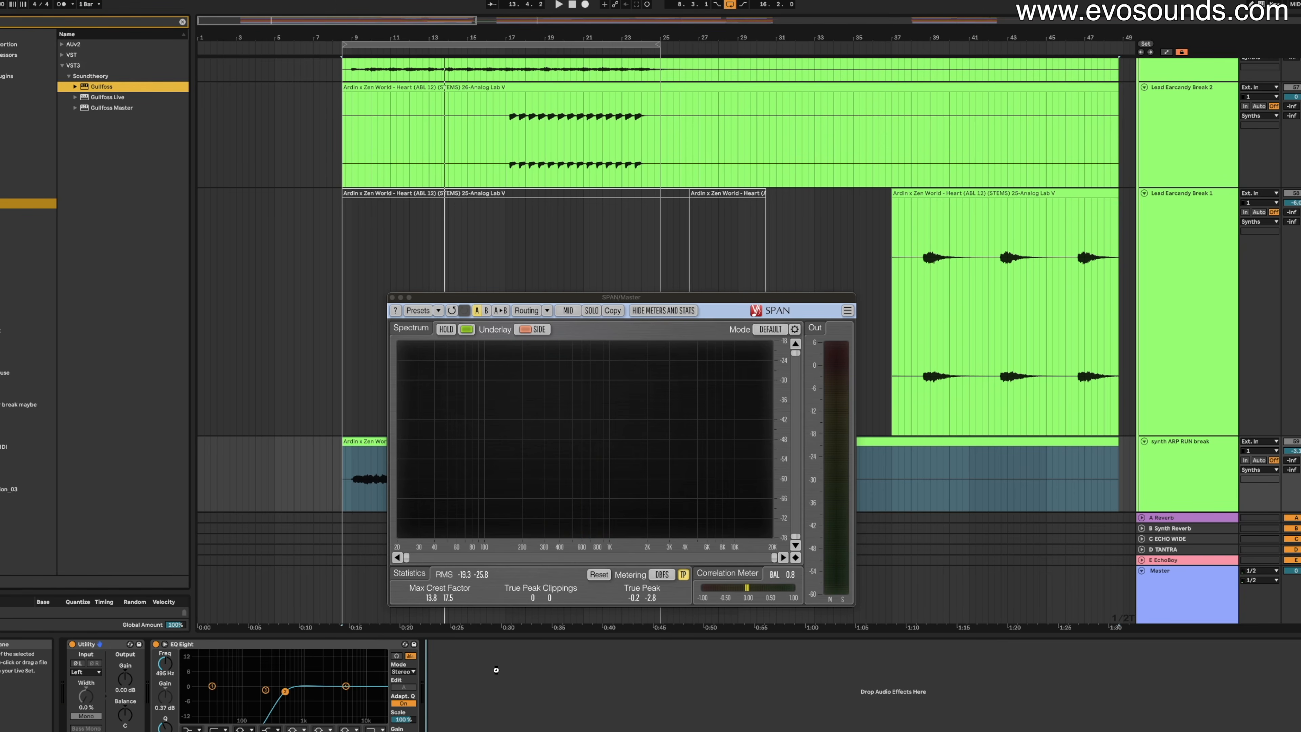
pyautogui.moveTo(495, 669); pyautogui.dragTo(496, 669)
pyautogui.moveTo(448, 402); pyautogui.dragTo(554, 402)
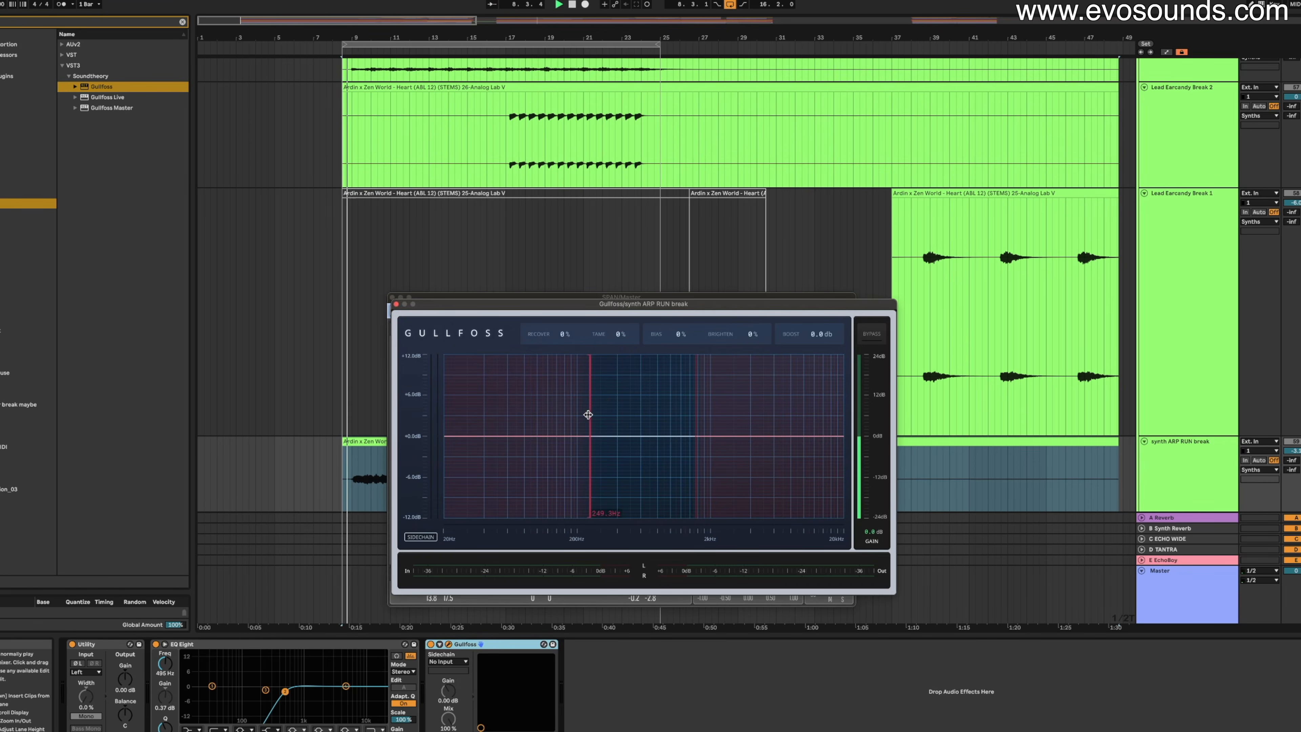
# Set Gullfoss Tame to 50% and switch the arp's EQ Eight to M/S mode.
pyautogui.moveTo(620, 334); pyautogui.dragTo(619, 302)
pyautogui.click(73, 644)
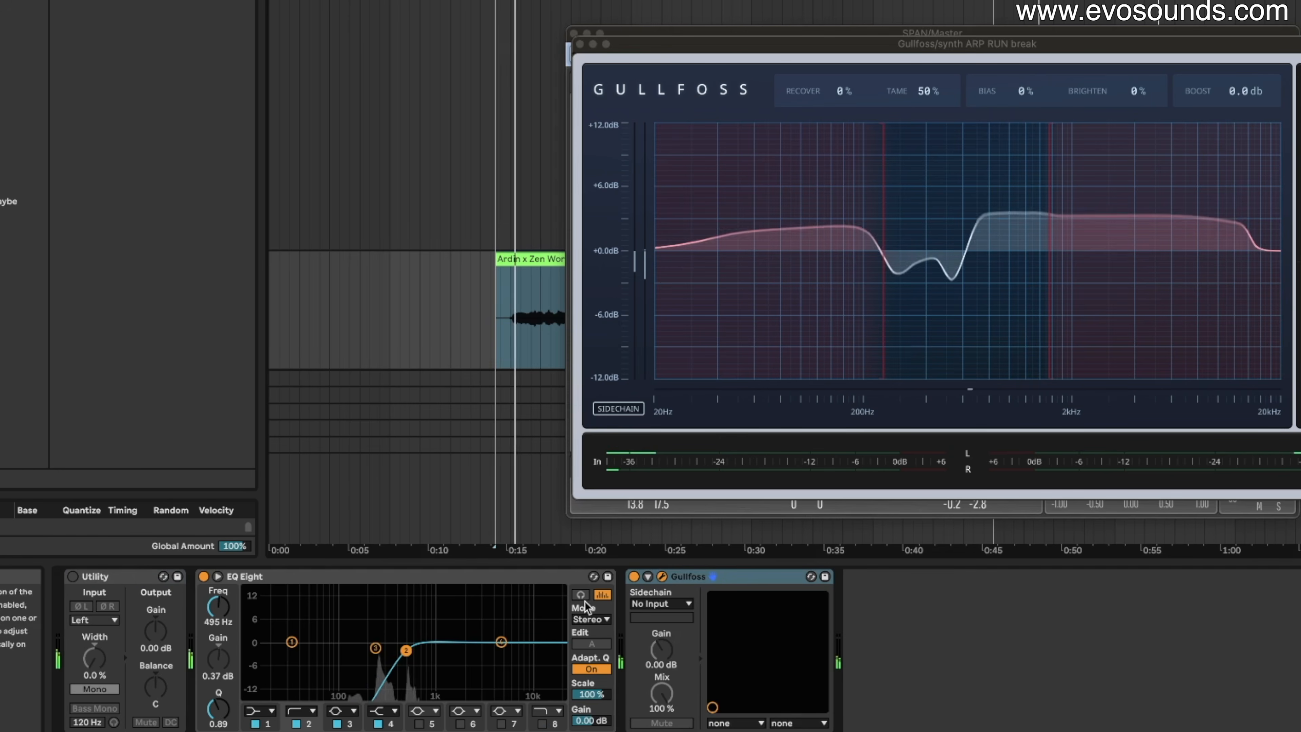
pyautogui.click(591, 619)
pyautogui.click(592, 659)
# Cut the side channel about 6.6 dB near 435 Hz and make the mid low cut slightly gentler.
pyautogui.click(594, 645)
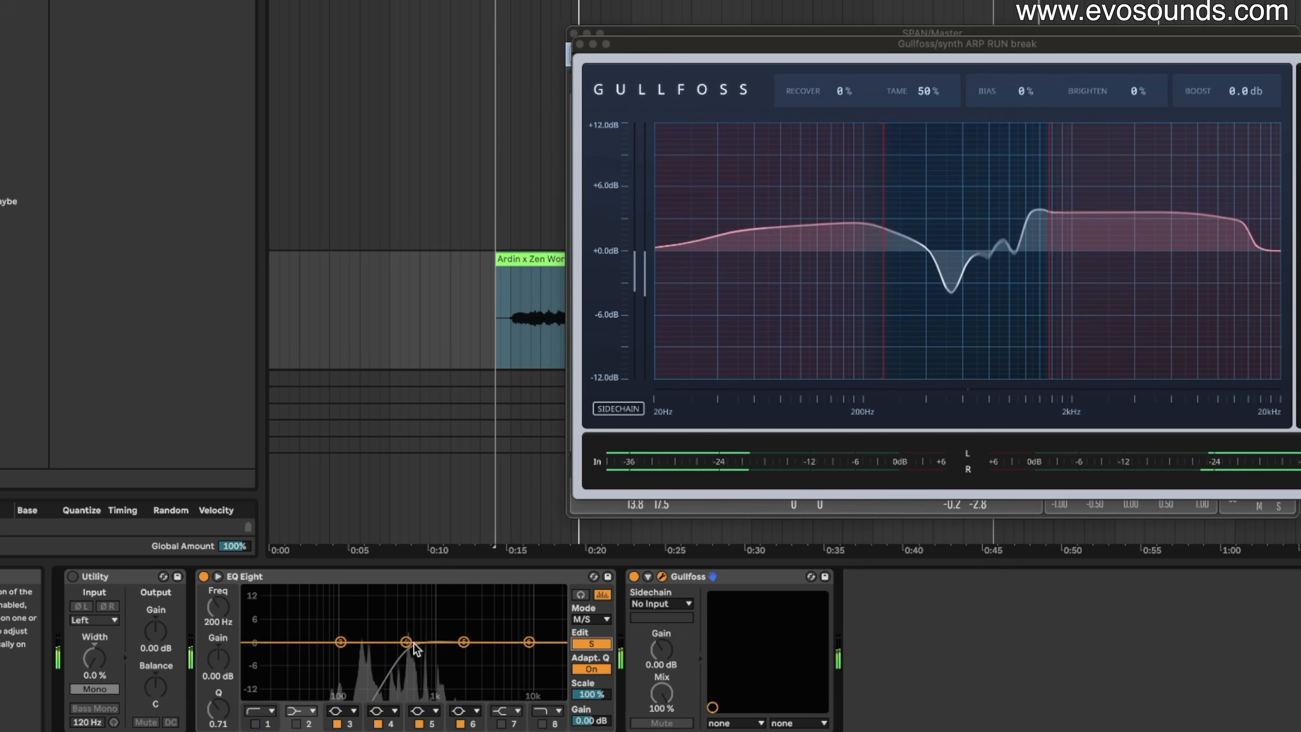
pyautogui.moveTo(410, 651); pyautogui.dragTo(401, 665)
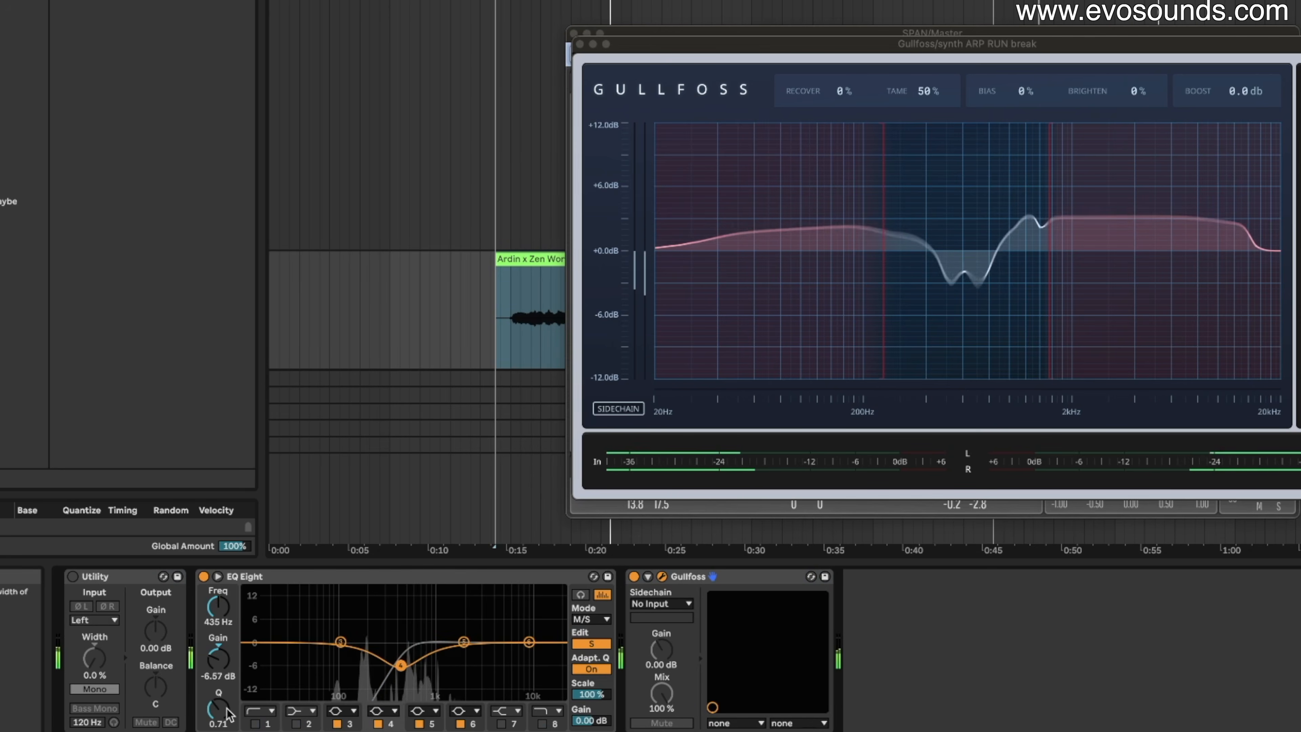
pyautogui.click(592, 644)
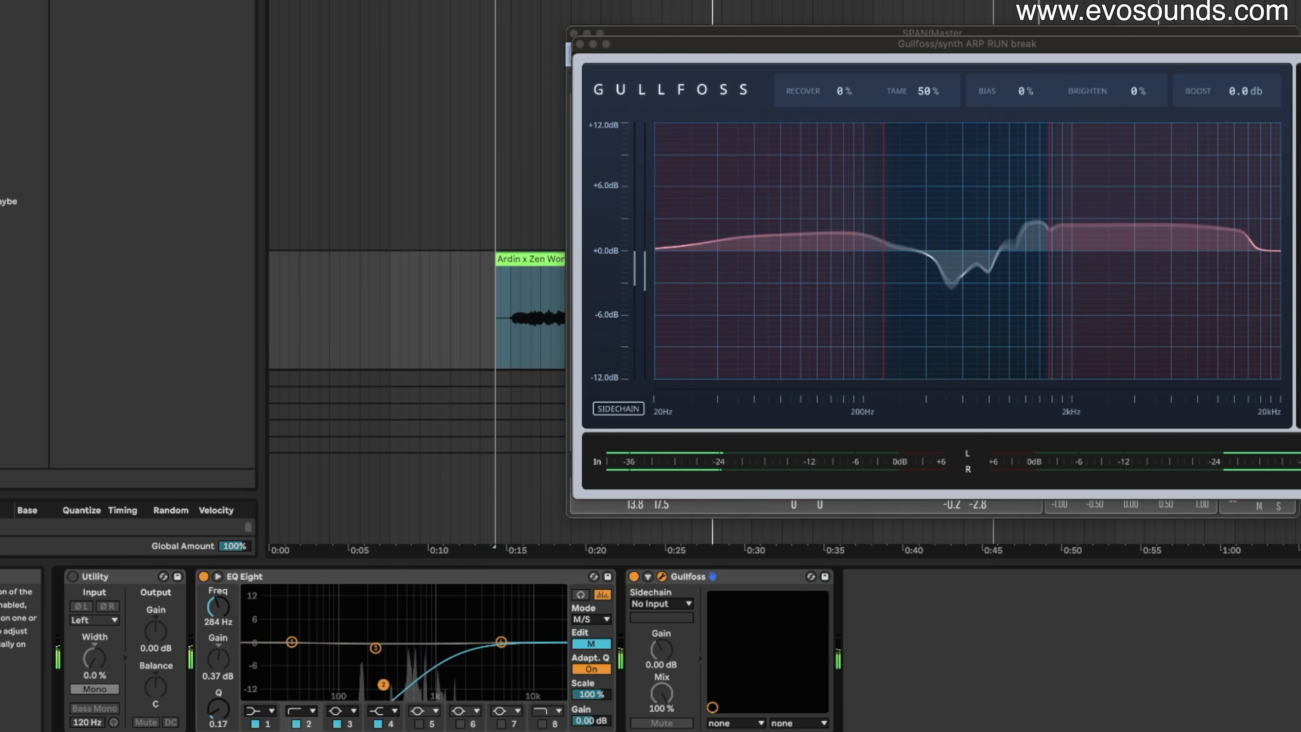
pyautogui.moveTo(383, 684); pyautogui.dragTo(384, 686)
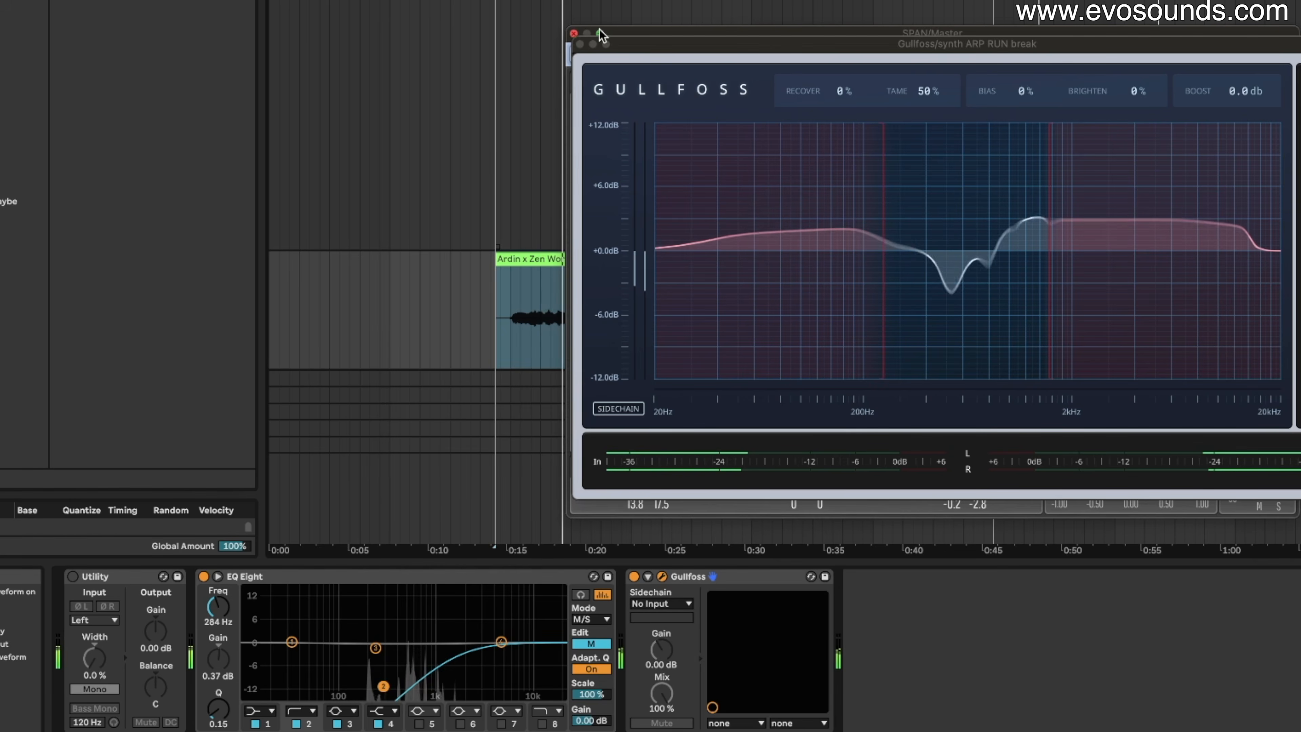
pyautogui.scroll(-5, 787, 11)
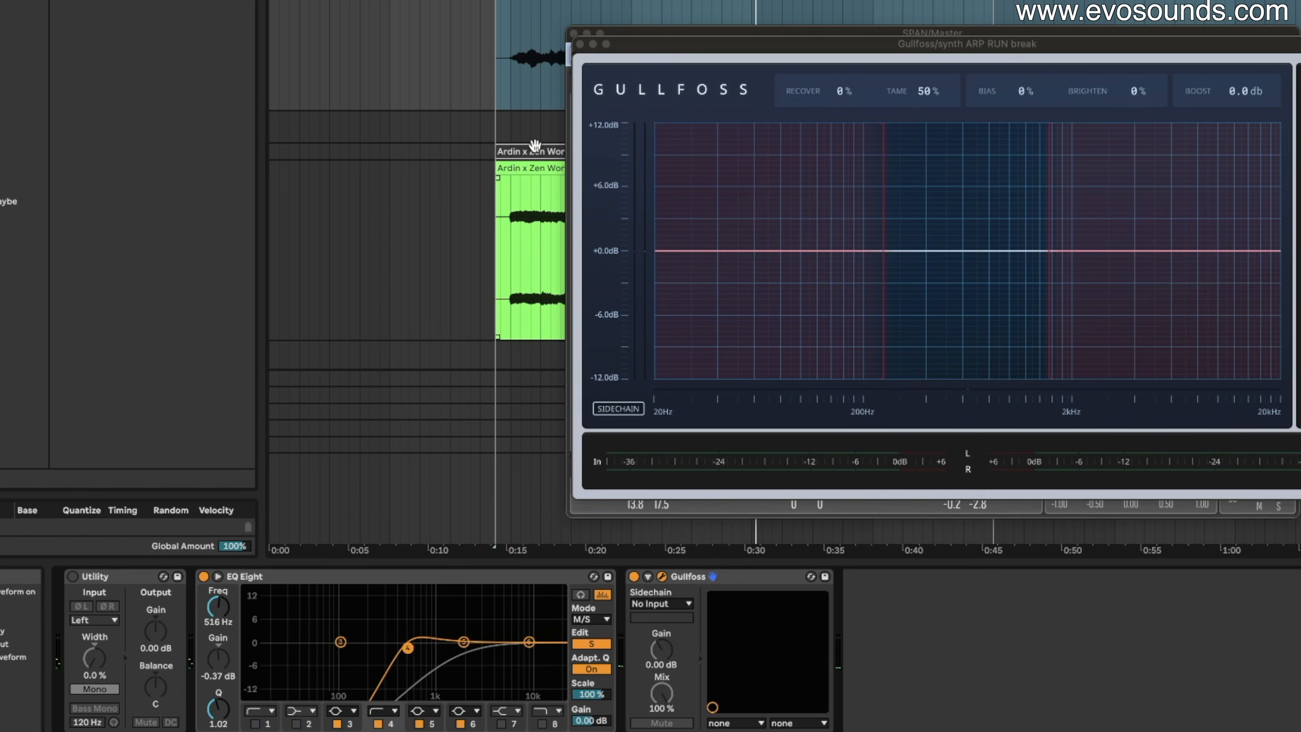
# Close Gullfoss and dip the Angel_Atmos pad's EQ Eight band 3 by 7.81 dB near 639 Hz.
pyautogui.click(580, 45)
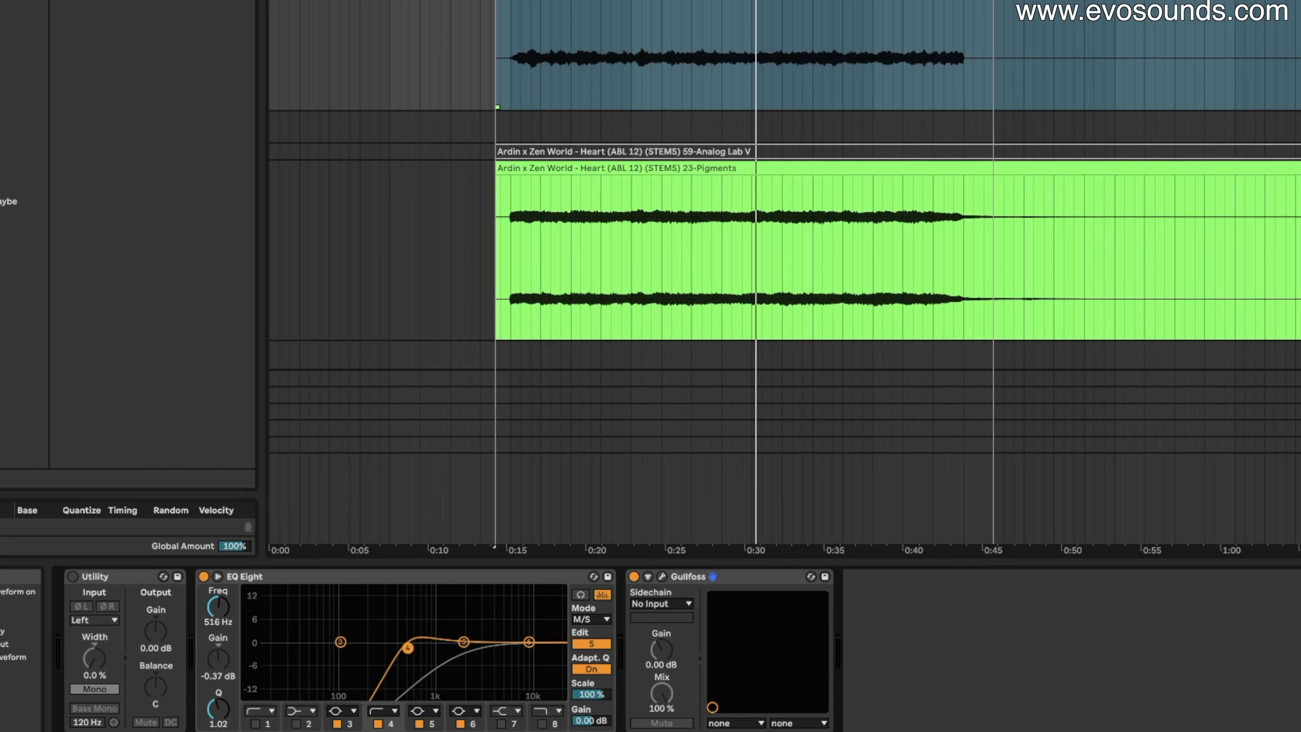
pyautogui.click(1299, 168)
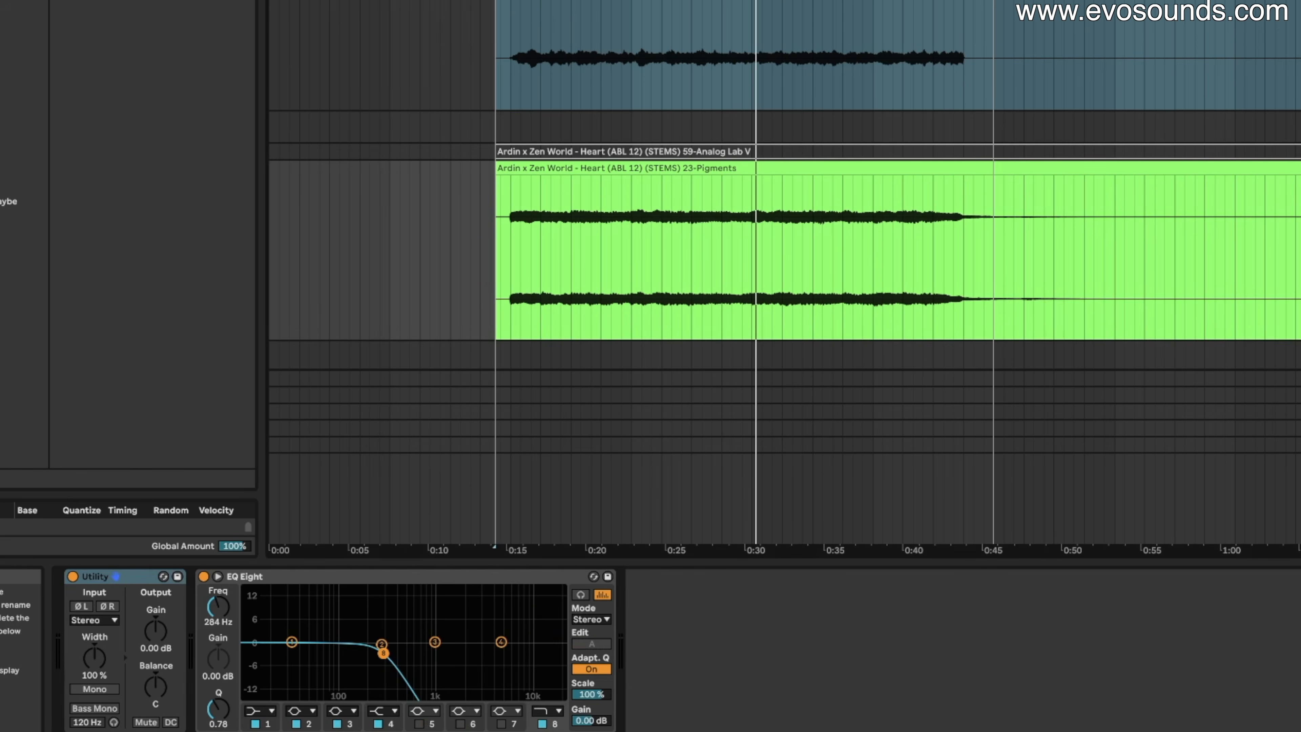
pyautogui.scroll(-5, 784, 184)
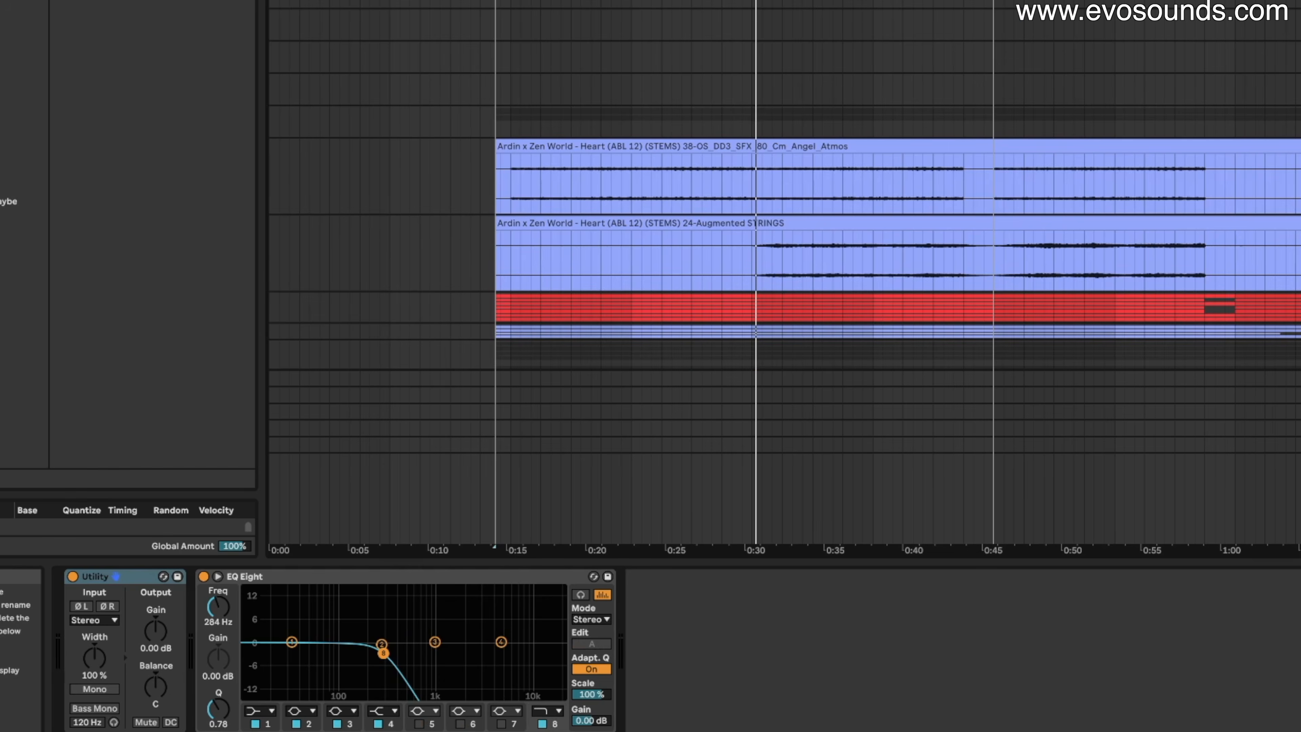
pyautogui.click(1299, 149)
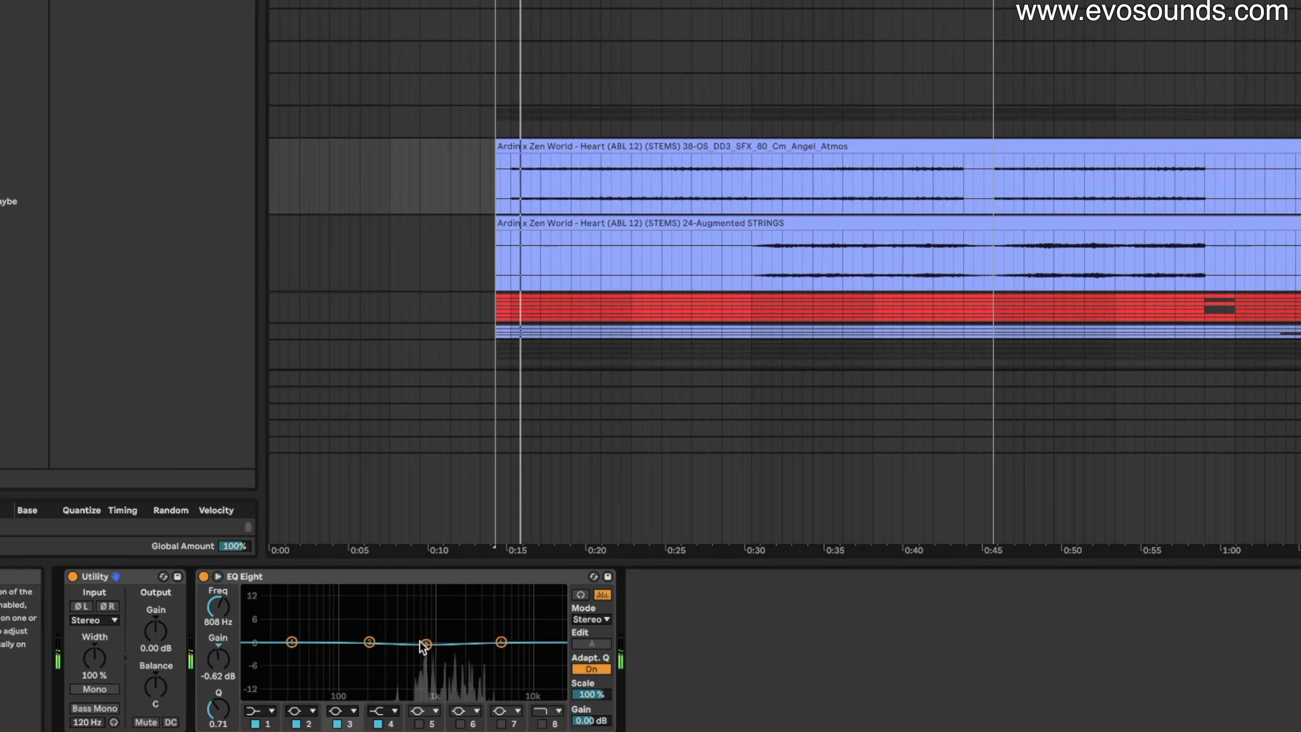
pyautogui.moveTo(412, 654); pyautogui.dragTo(417, 669)
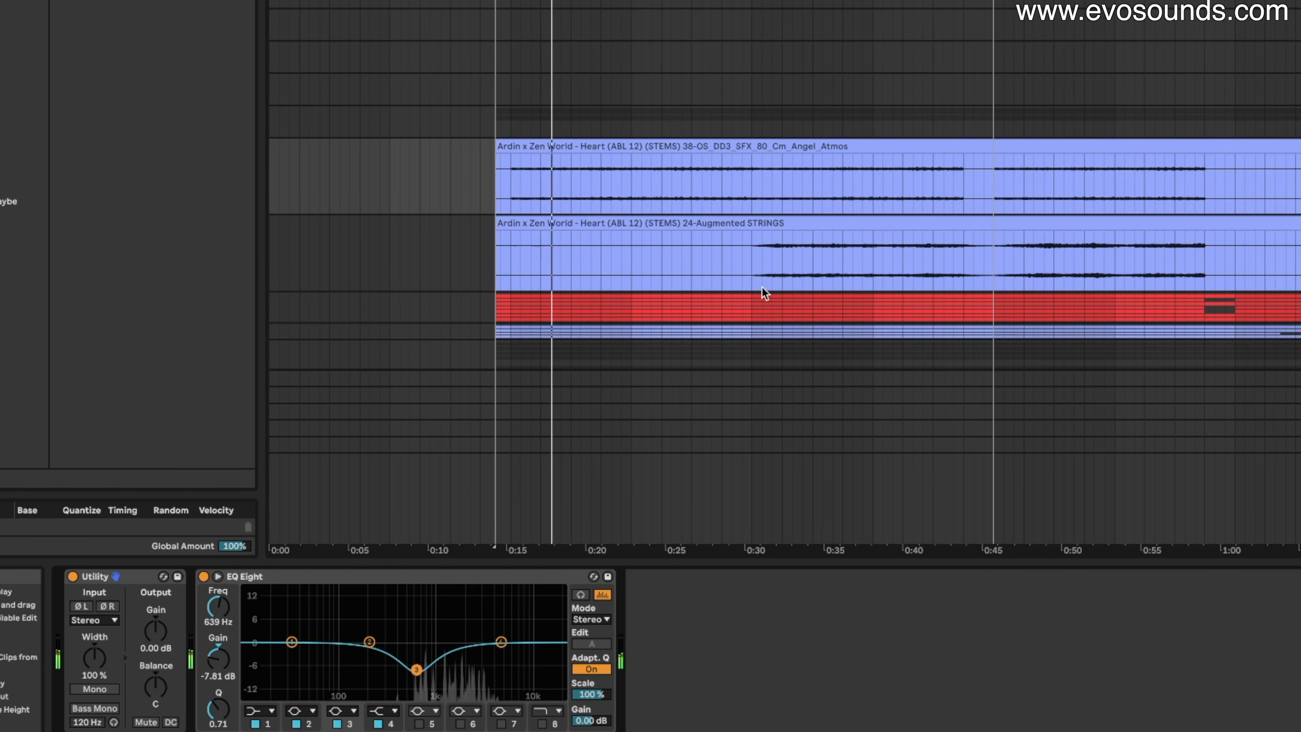
# Move the arp's side-channel cut to about 843 Hz, roughly 7 dB deep.
pyautogui.scroll(-5, 1159, 137)
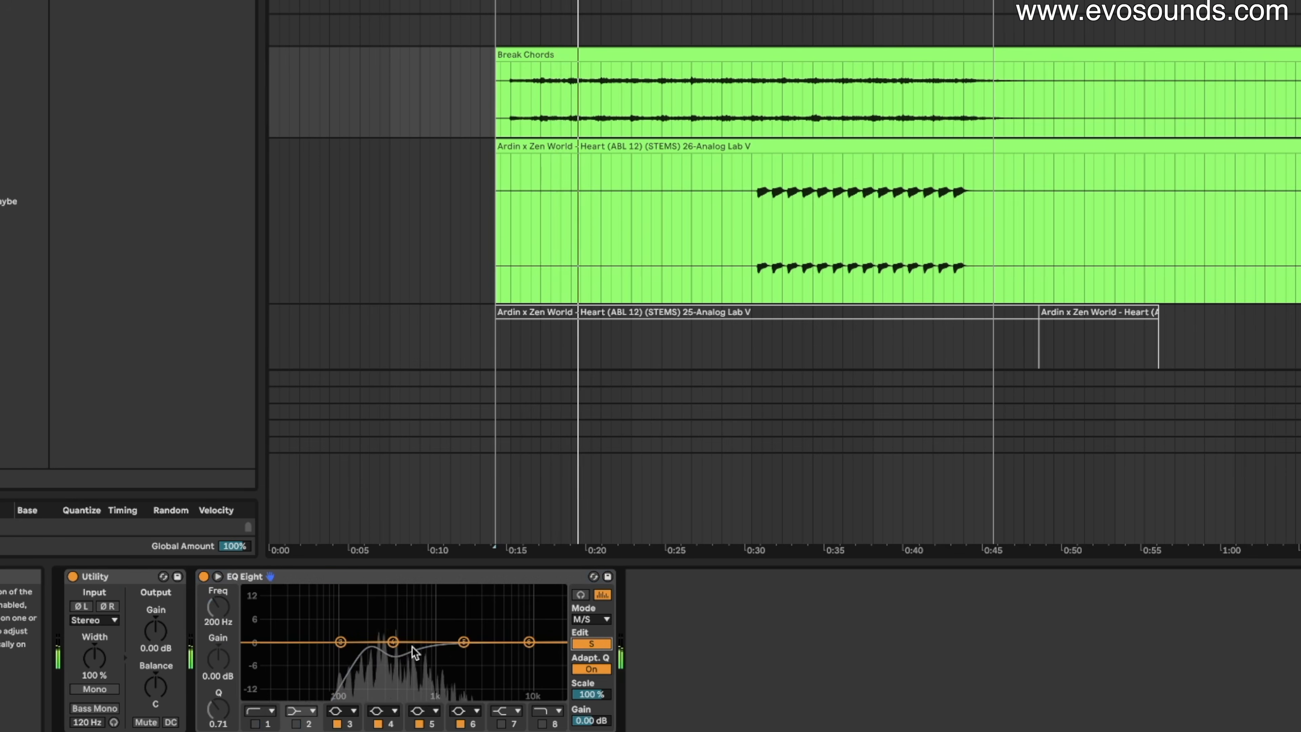
pyautogui.moveTo(393, 642); pyautogui.dragTo(427, 666)
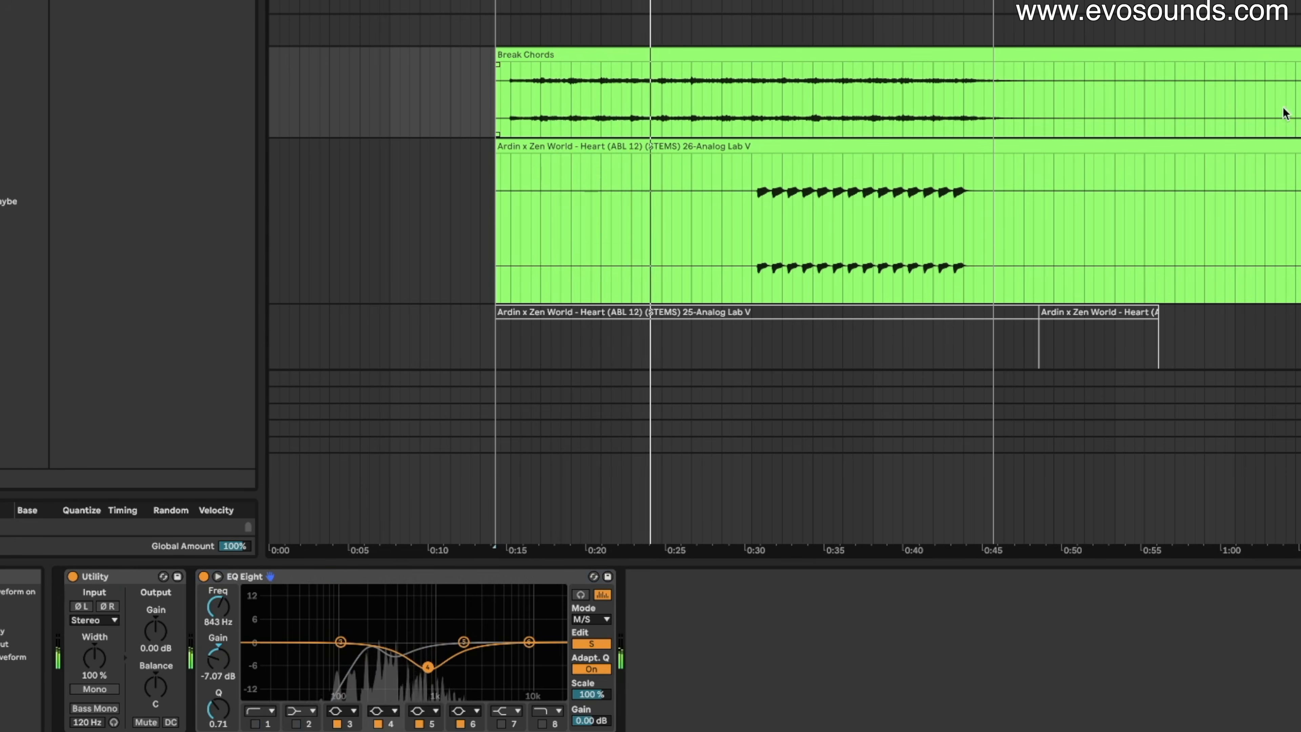
pyautogui.scroll(-7, 783, 272)
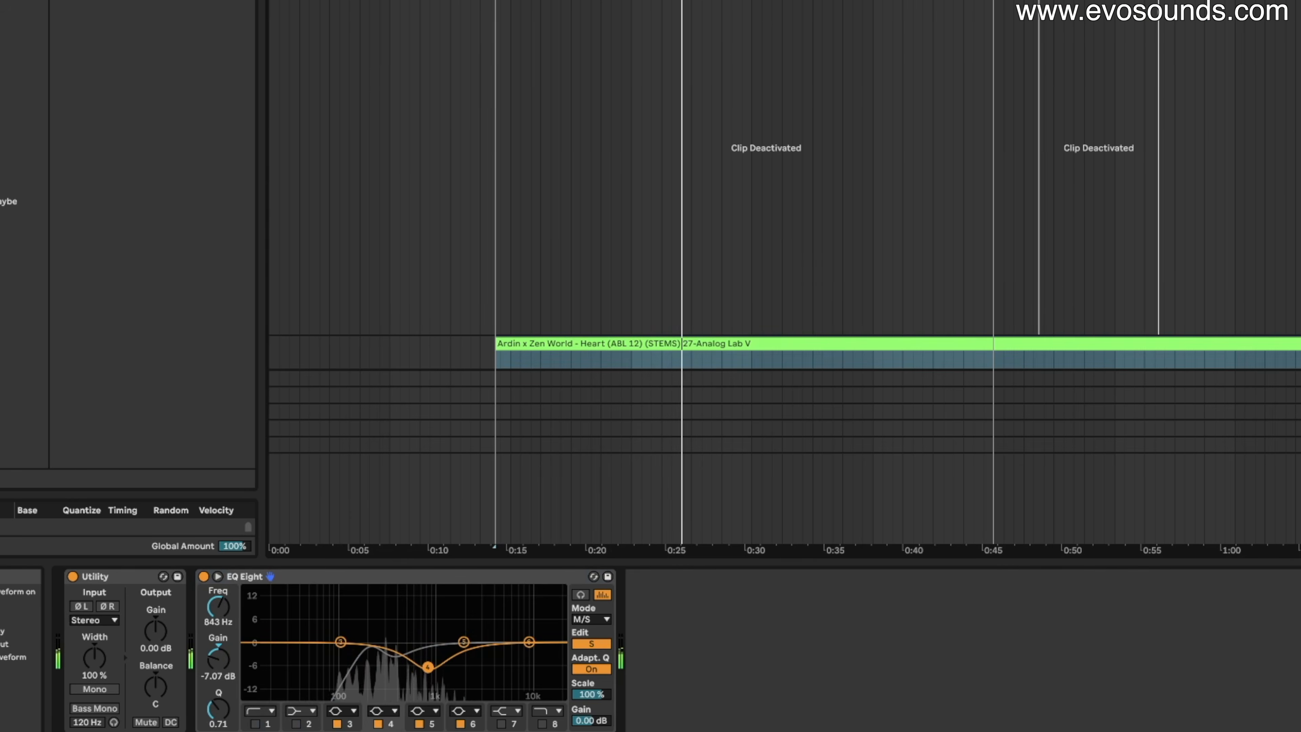
pyautogui.scroll(-5, 783, 271)
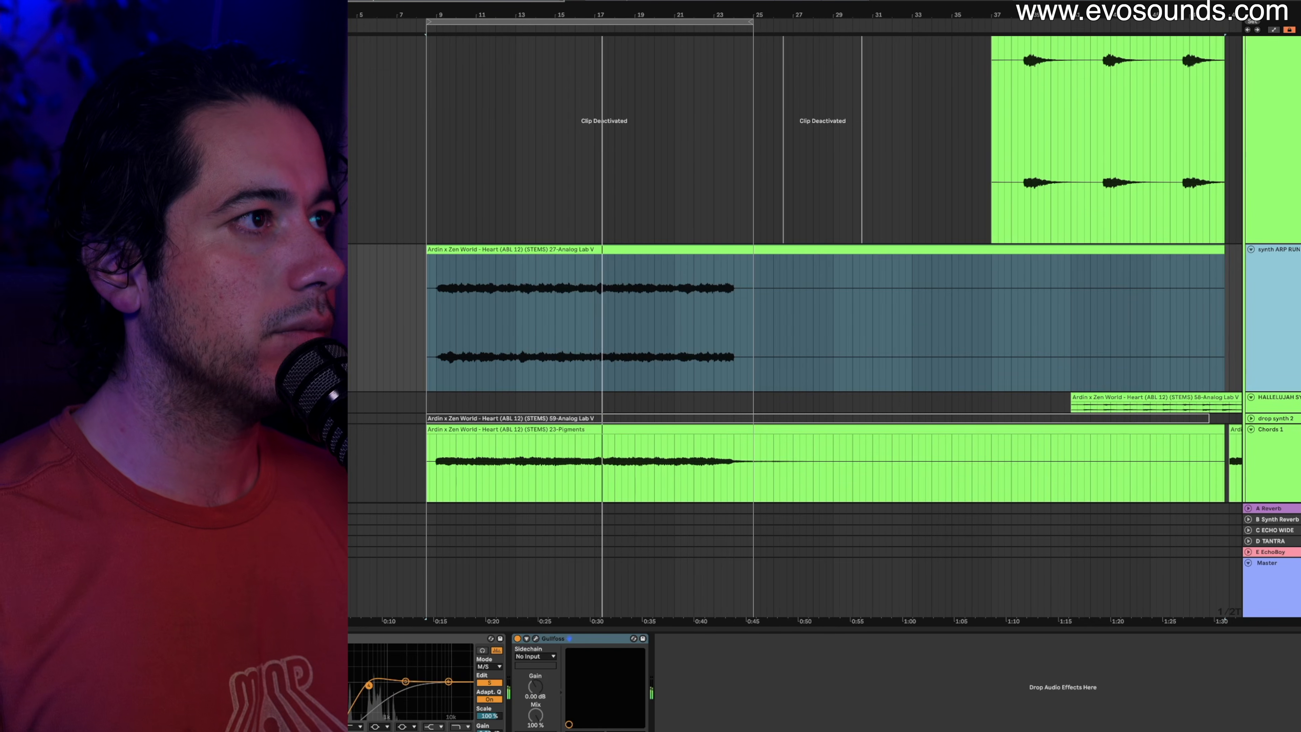
# Inspect the Lead Earcandy track's Auto Pan, then switch to the Session View mixer.
pyautogui.scroll(6, 1283, 60)
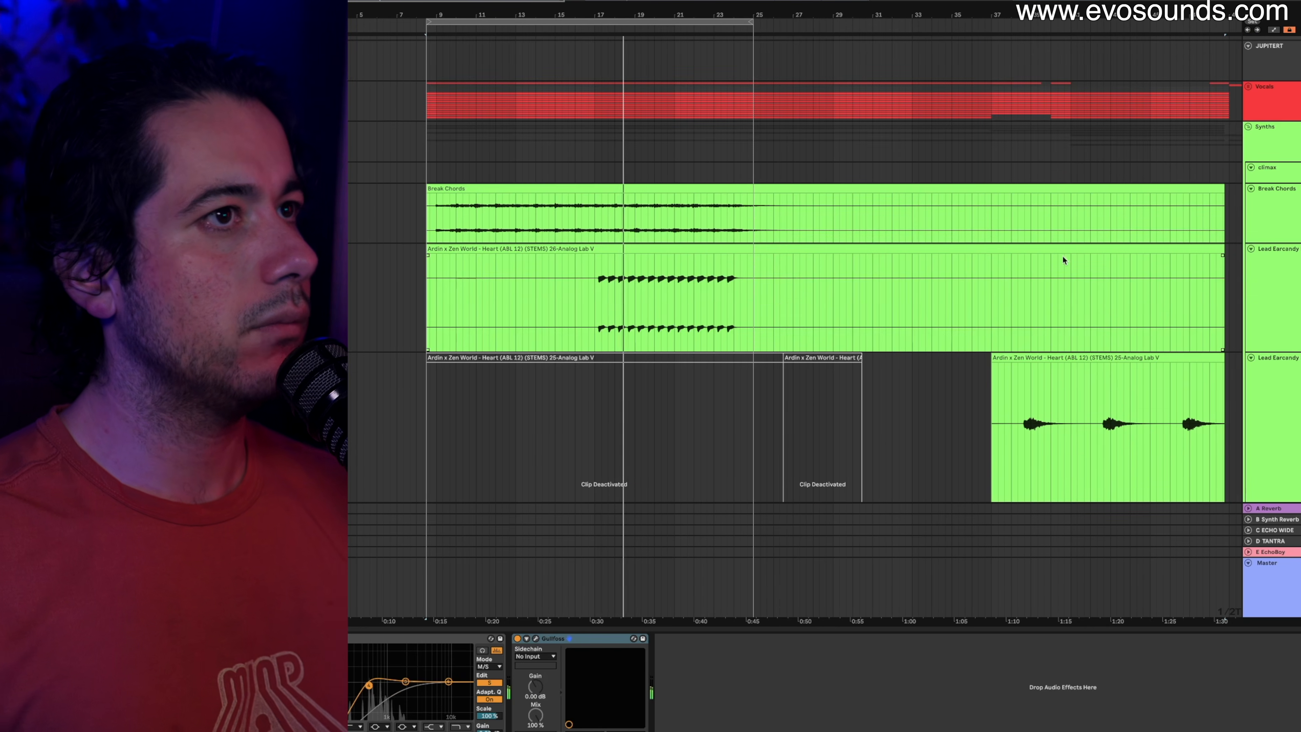
pyautogui.click(1265, 287)
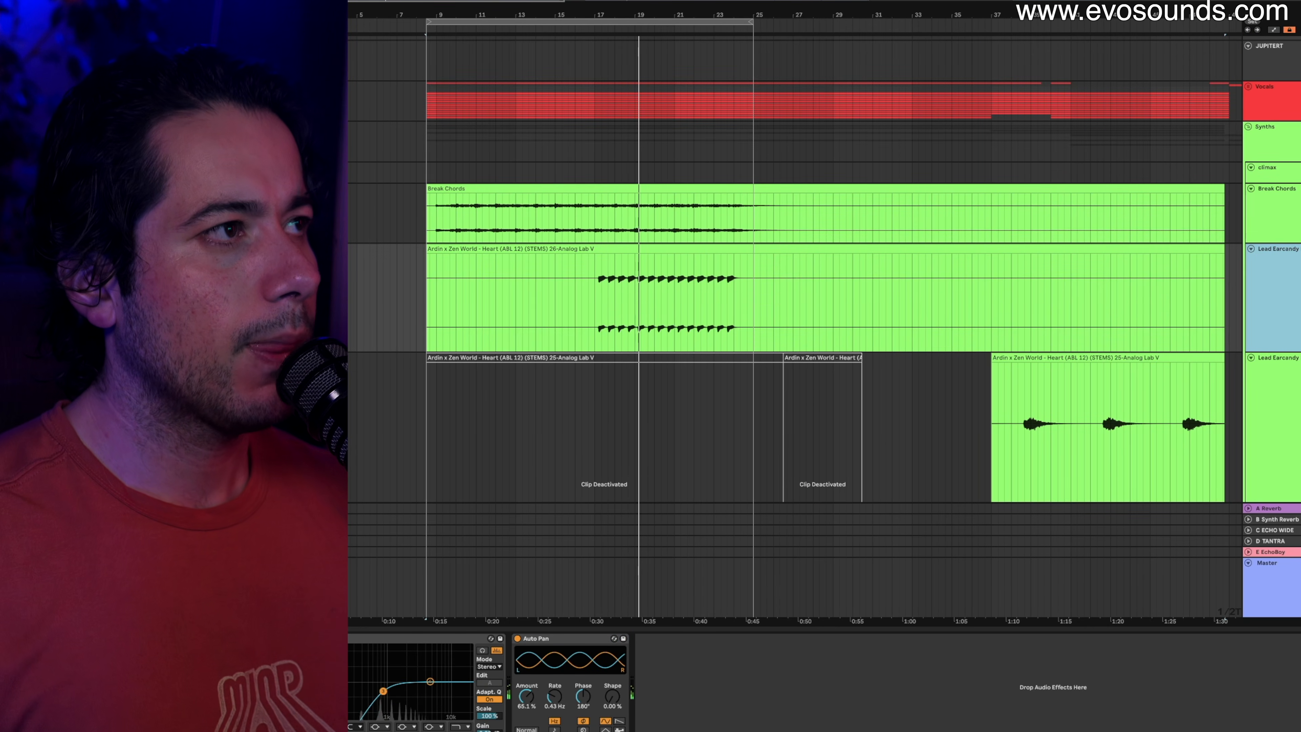
pyautogui.click(1054, 309)
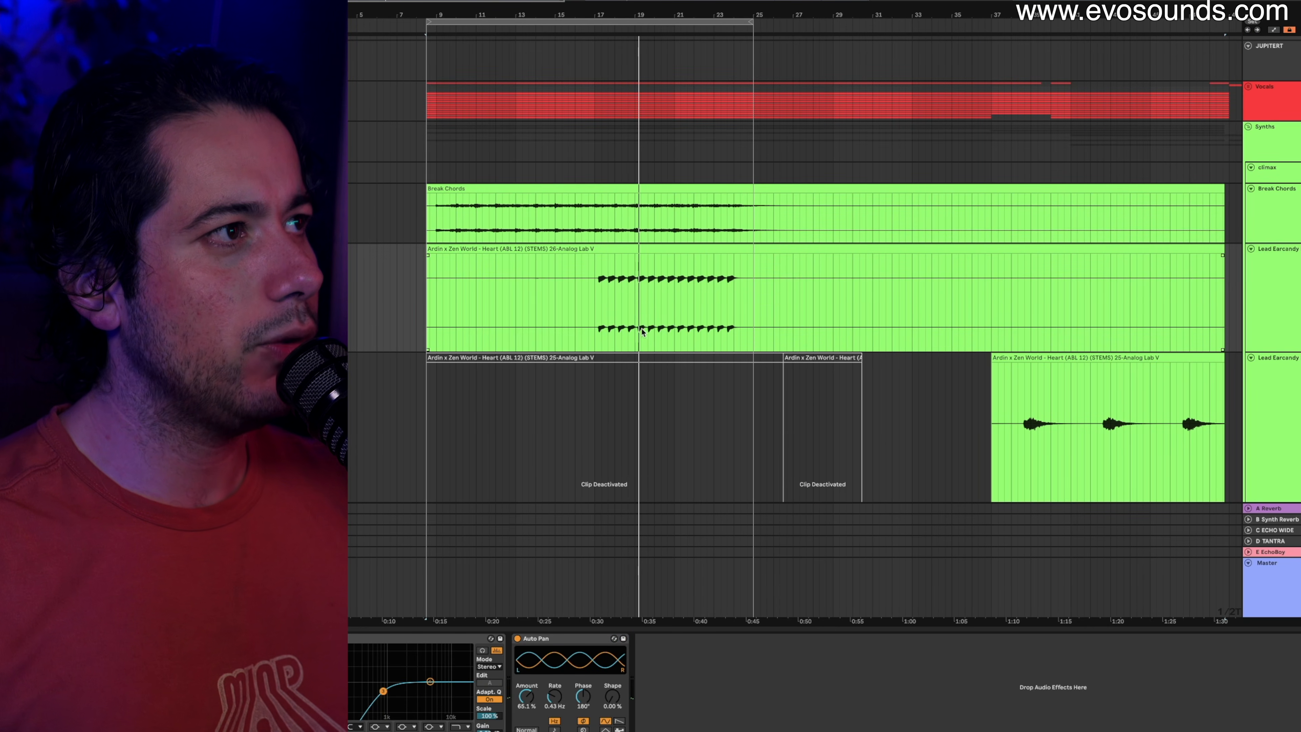
pyautogui.click(1261, 295)
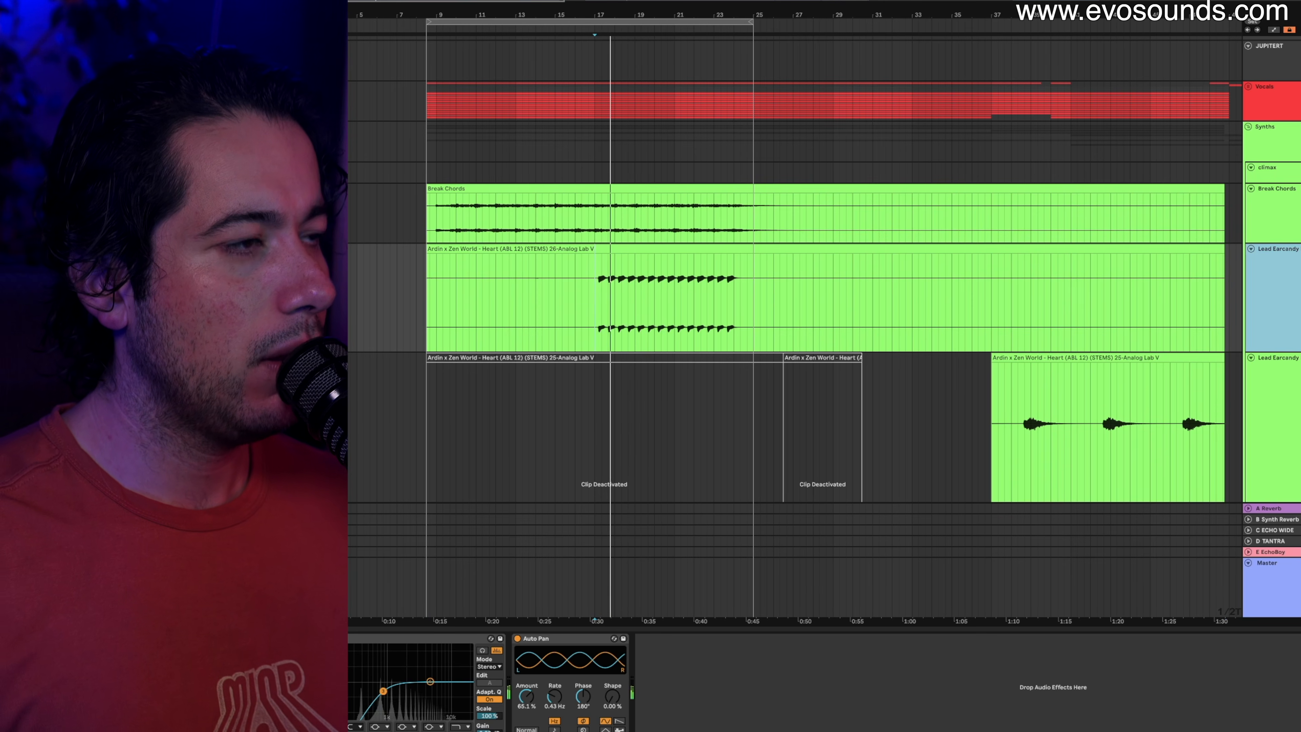
pyautogui.click(383, 692)
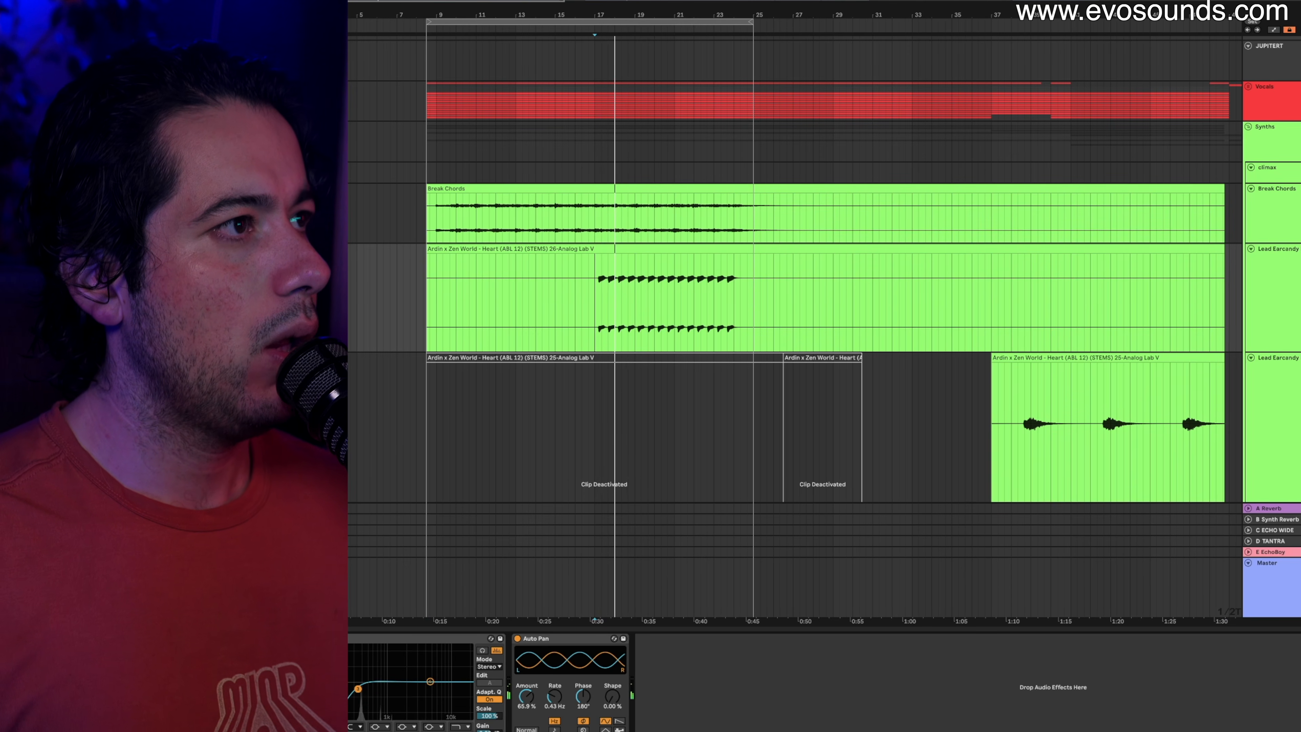
pyautogui.press('Tab')
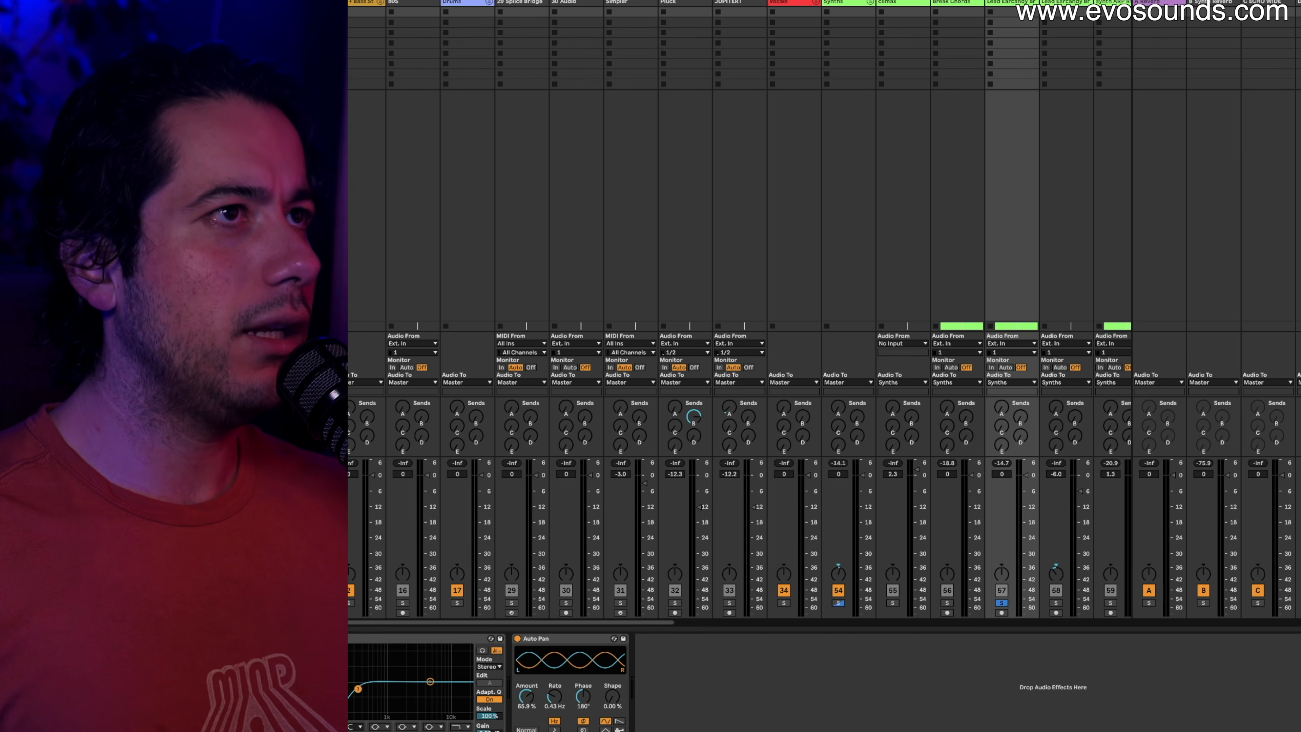
# Back in Arrangement View, split the 26-Analog Lab V clip around bars 17 to 25.
pyautogui.press('Tab')
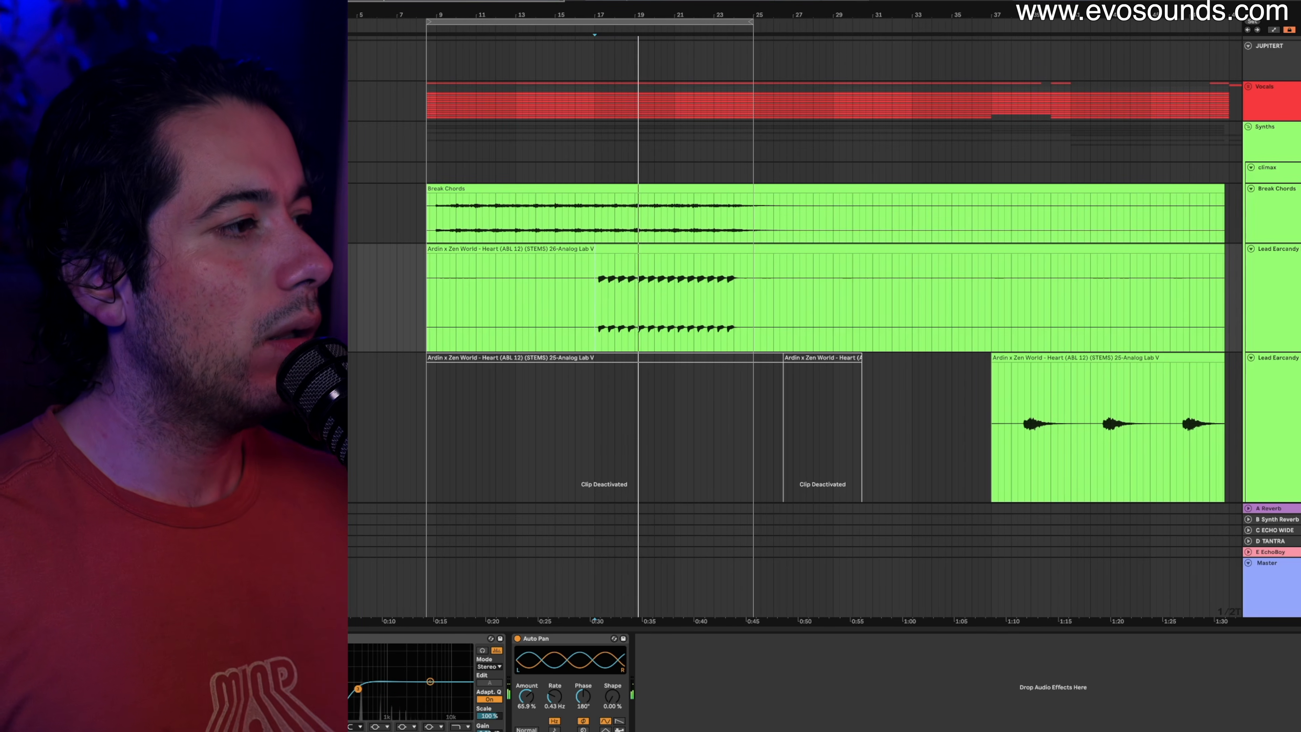
pyautogui.doubleClick(608, 263)
pyautogui.press('space')
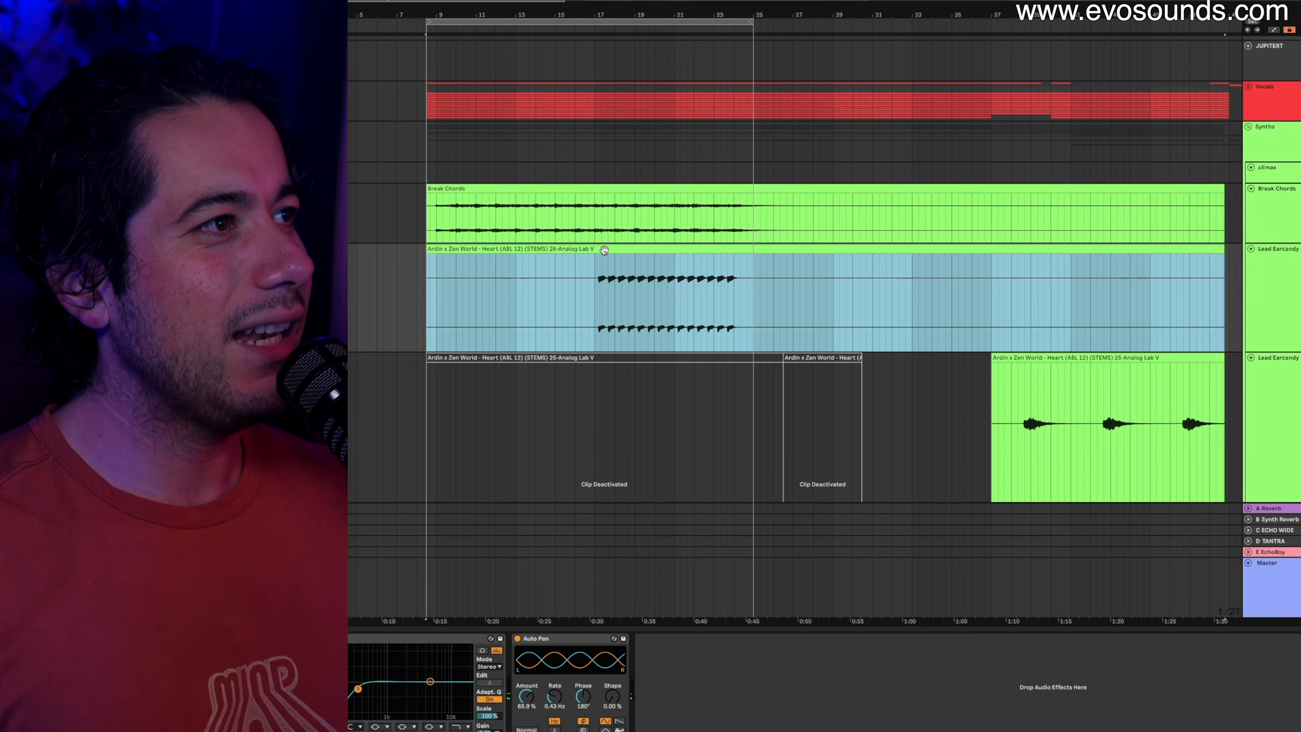
pyautogui.moveTo(595, 279); pyautogui.dragTo(753, 279)
pyautogui.hotkey('ctrl', 'e')
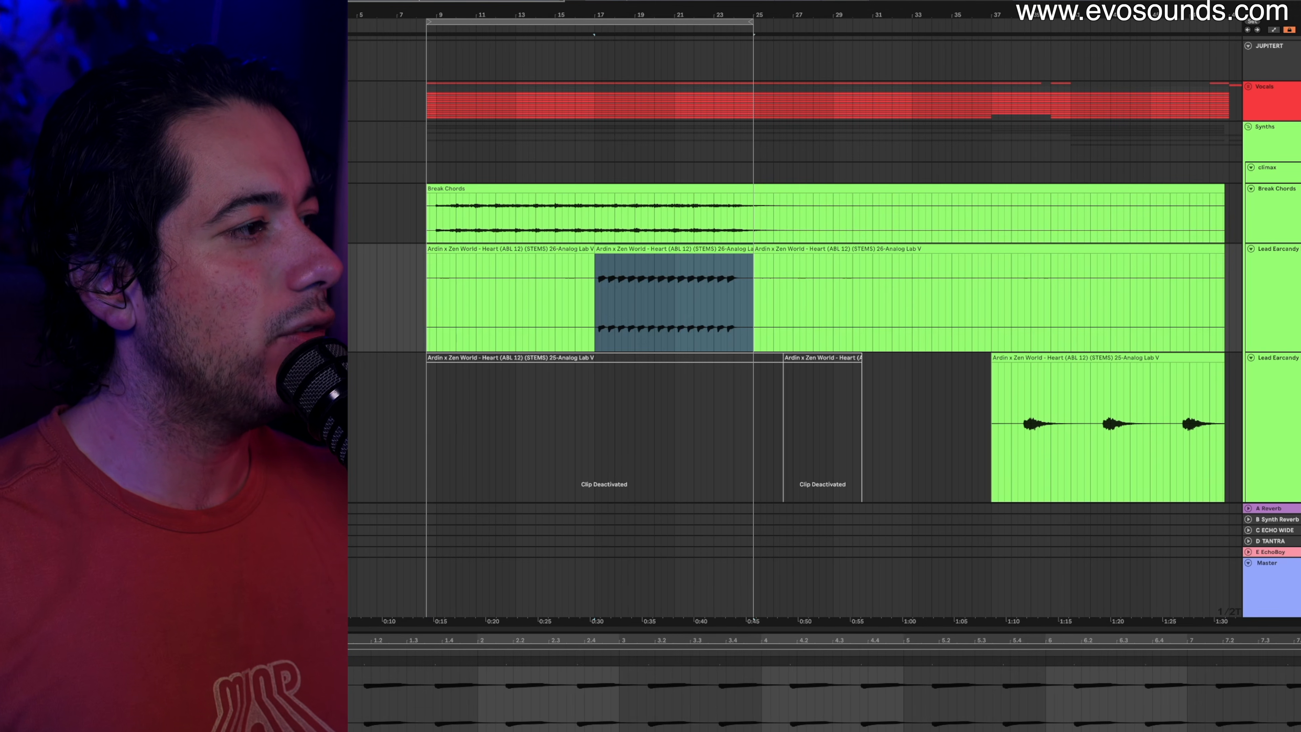
# Switch the lead clip's warp mode from Complex to Beats and lower Transients from 73 to 43.
pyautogui.click(364, 665)
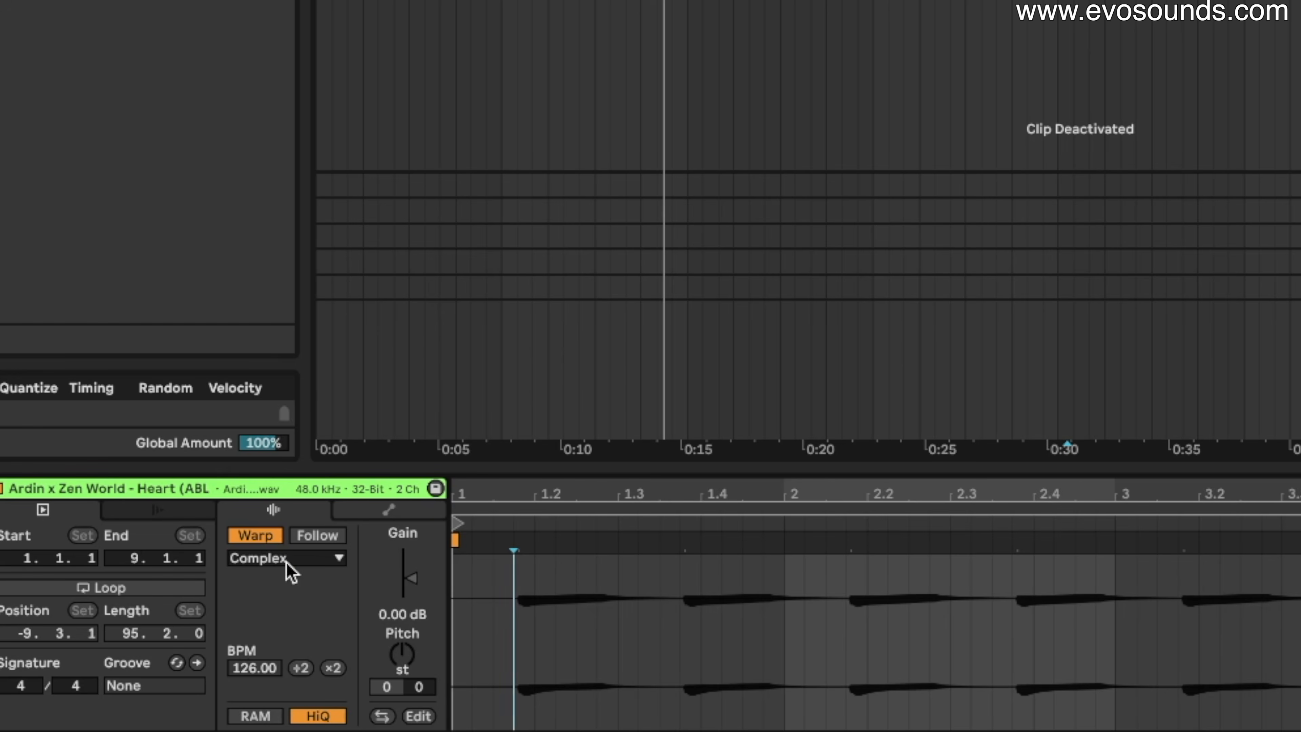
pyautogui.click(264, 668)
pyautogui.click(262, 676)
pyautogui.click(260, 693)
pyautogui.moveTo(319, 618); pyautogui.dragTo(319, 633)
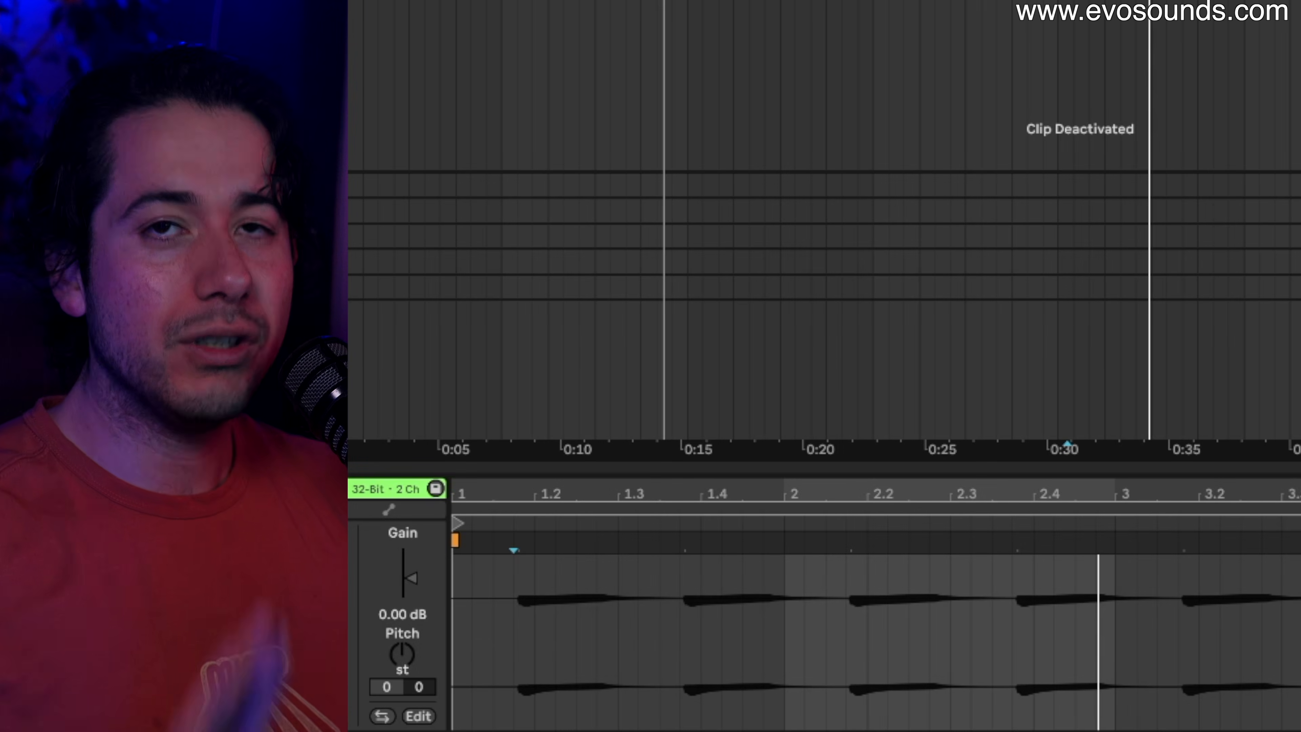
pyautogui.click(1027, 444)
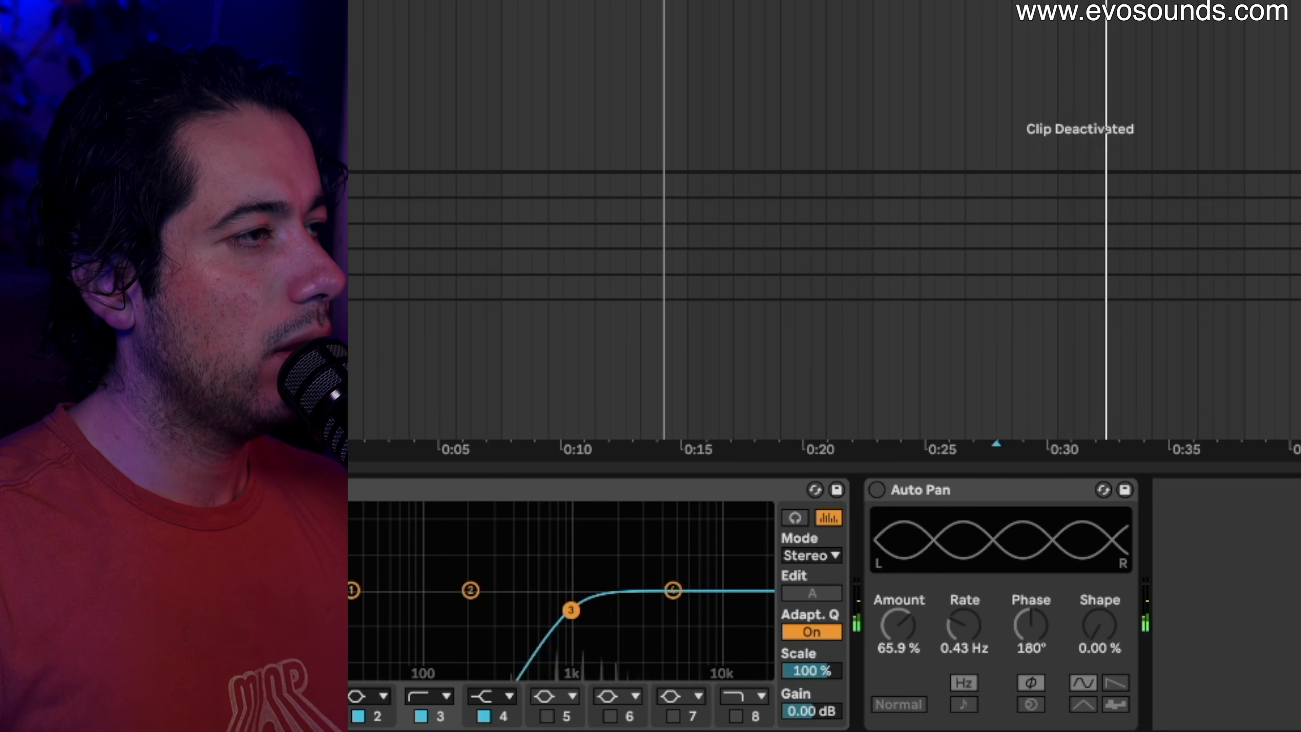
# Nudge the lead EQ's band 3 low cut lower, then pull the Synths group's band 3 into a gentle mid dip.
pyautogui.moveTo(570, 609); pyautogui.dragTo(562, 609)
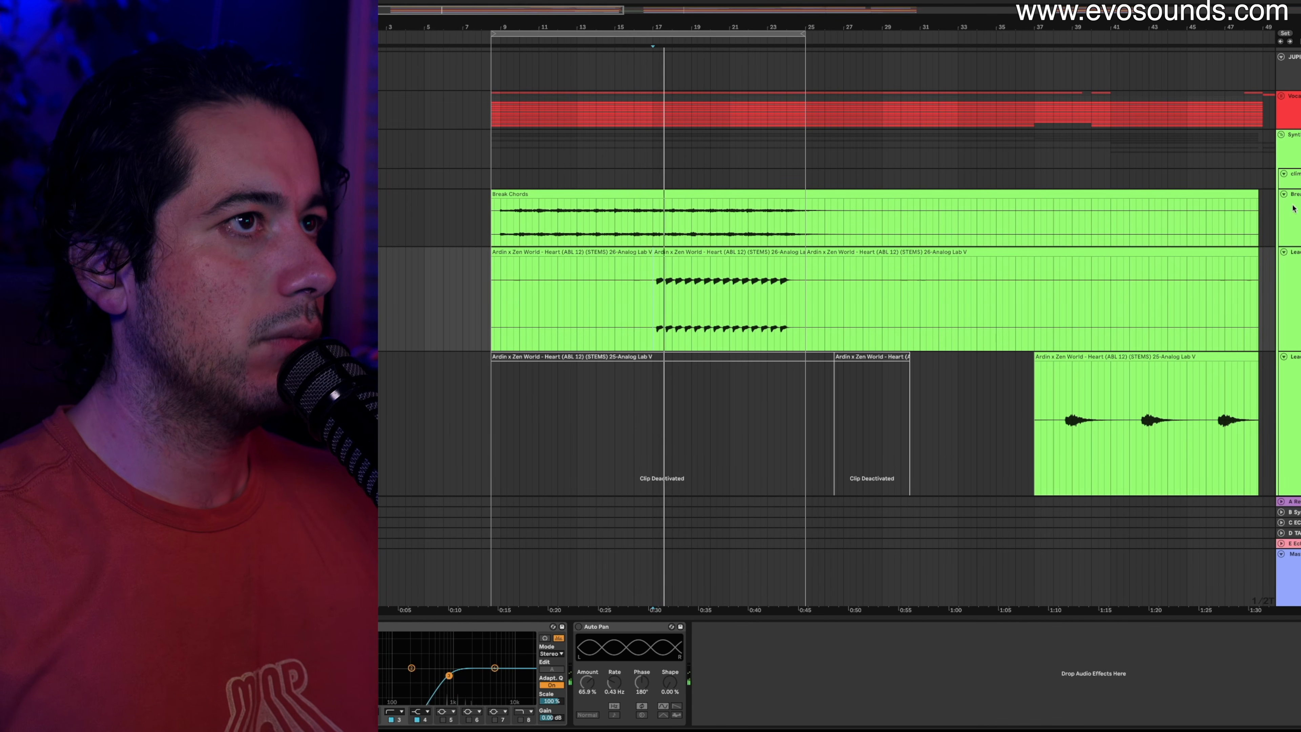
pyautogui.click(1291, 144)
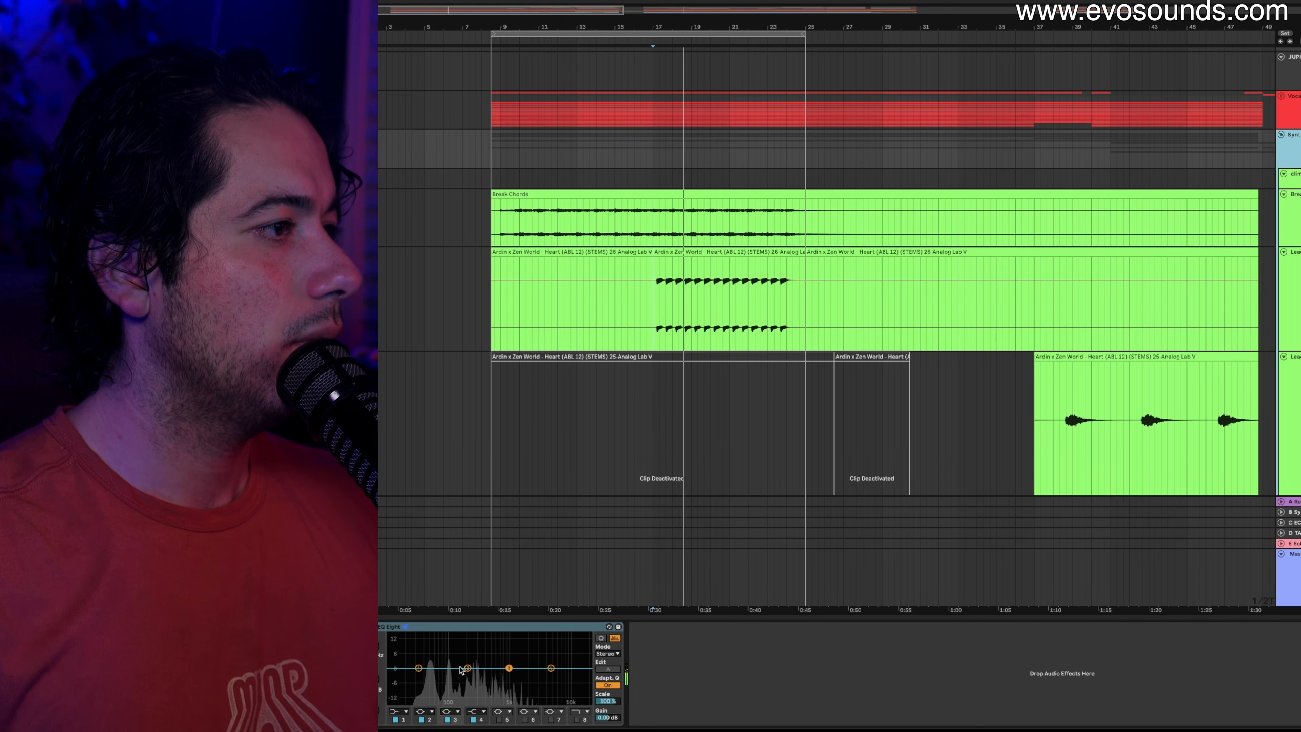
pyautogui.moveTo(509, 668); pyautogui.dragTo(488, 672)
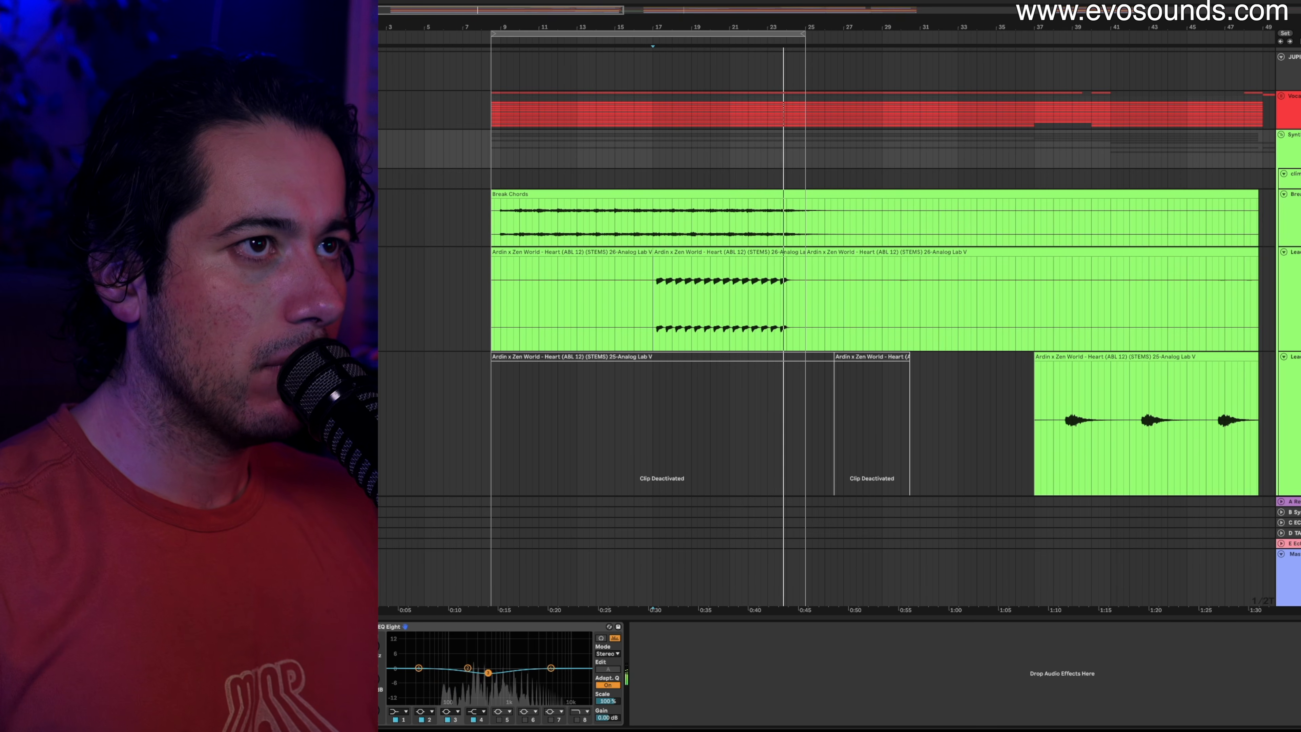
# During playback, make EQ band 3 a side-only low cut swept from 100 Hz to 4.17 kHz.
pyautogui.press('space')
pyautogui.press('space')
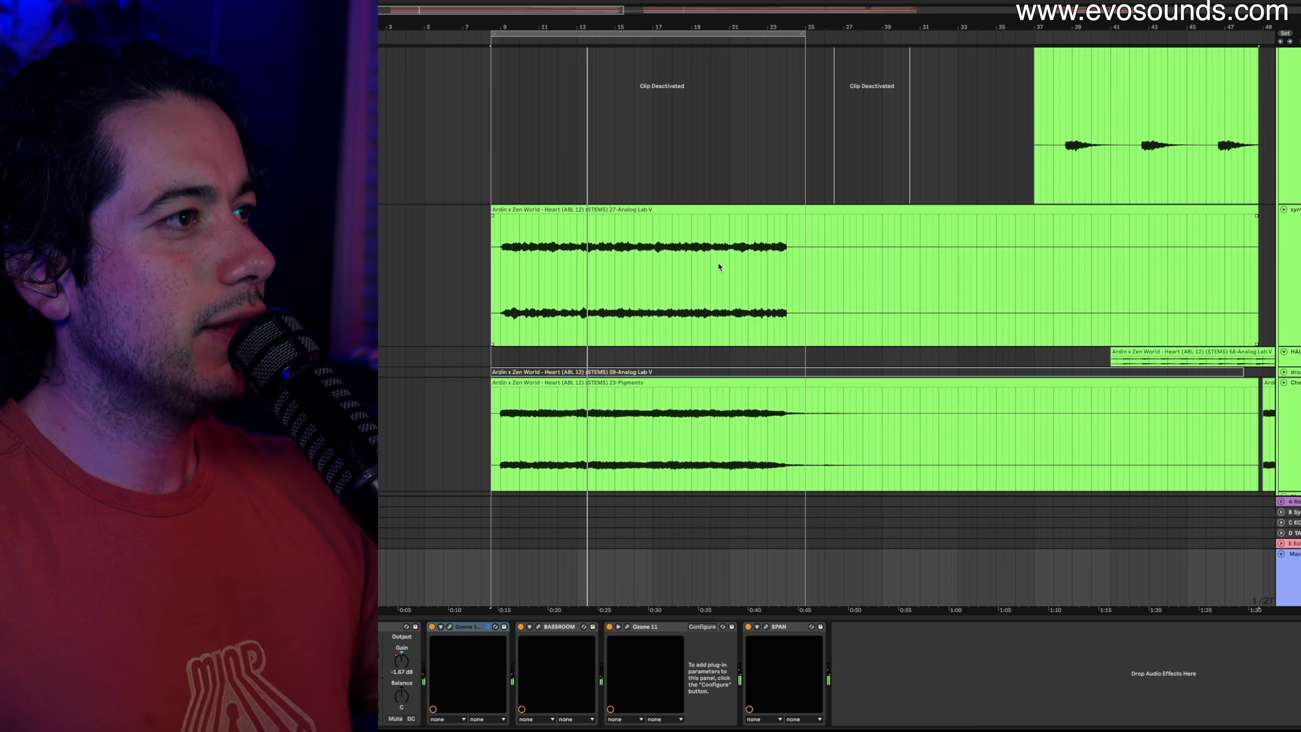
pyautogui.scroll(-7, 720, 267)
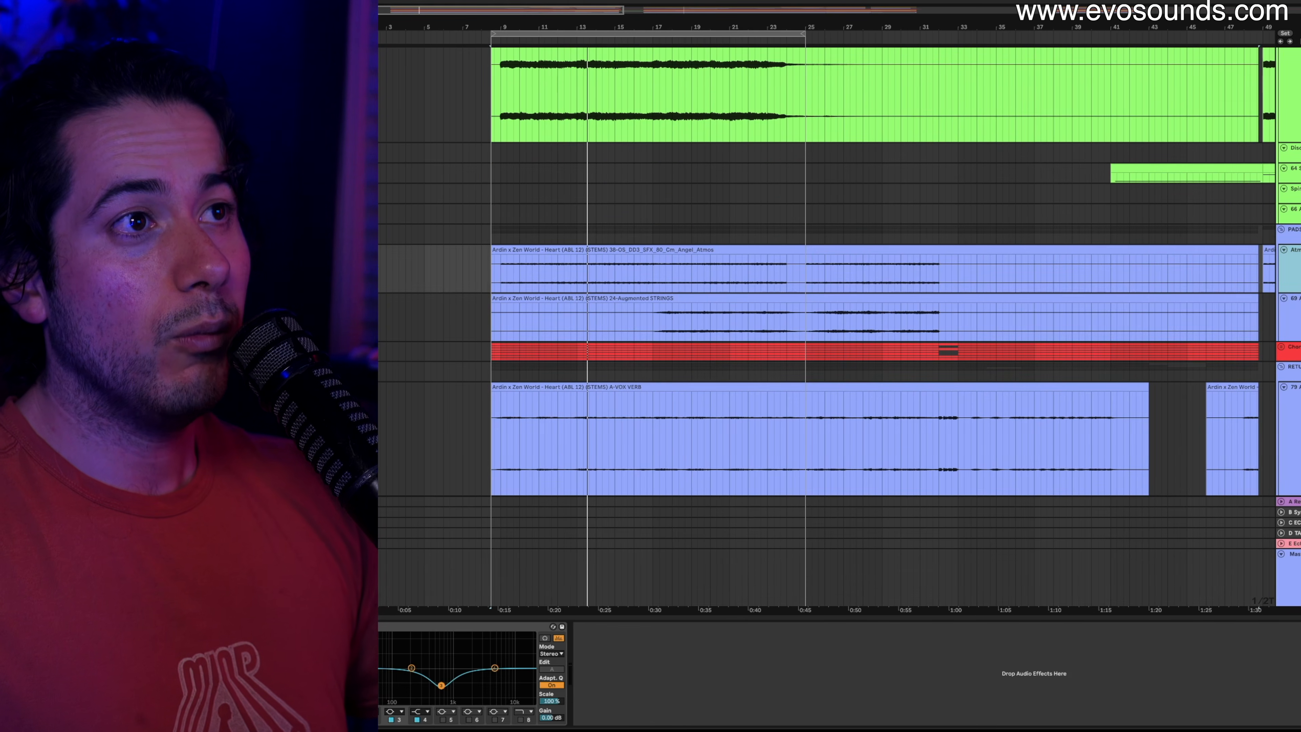
pyautogui.scroll(8, 1277, 280)
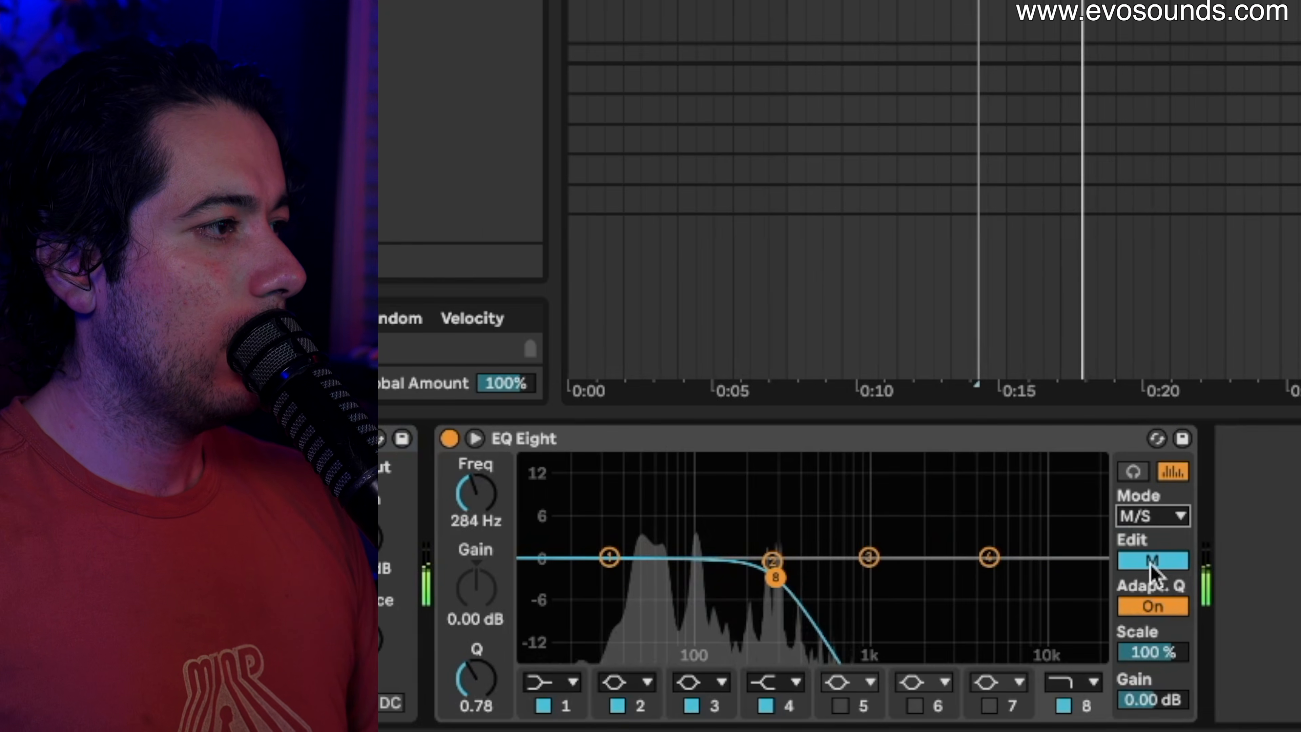
pyautogui.click(552, 669)
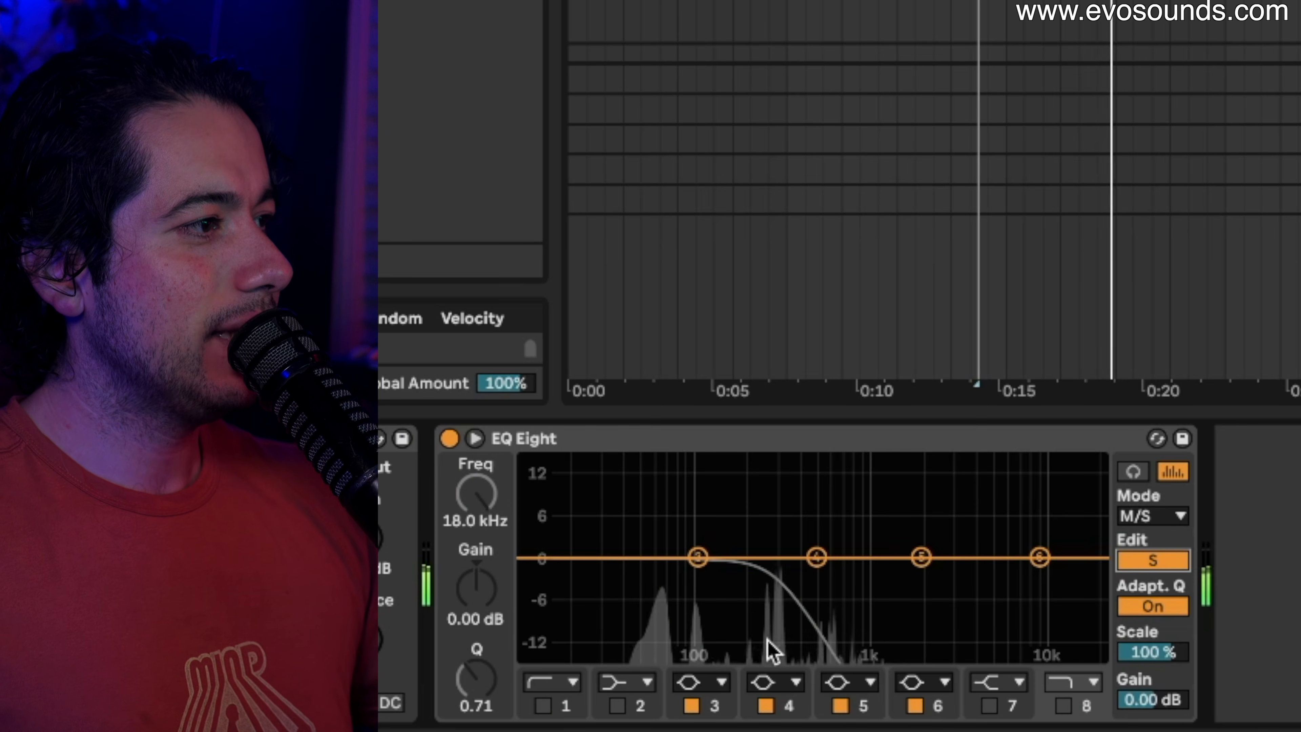
pyautogui.click(696, 682)
pyautogui.click(729, 516)
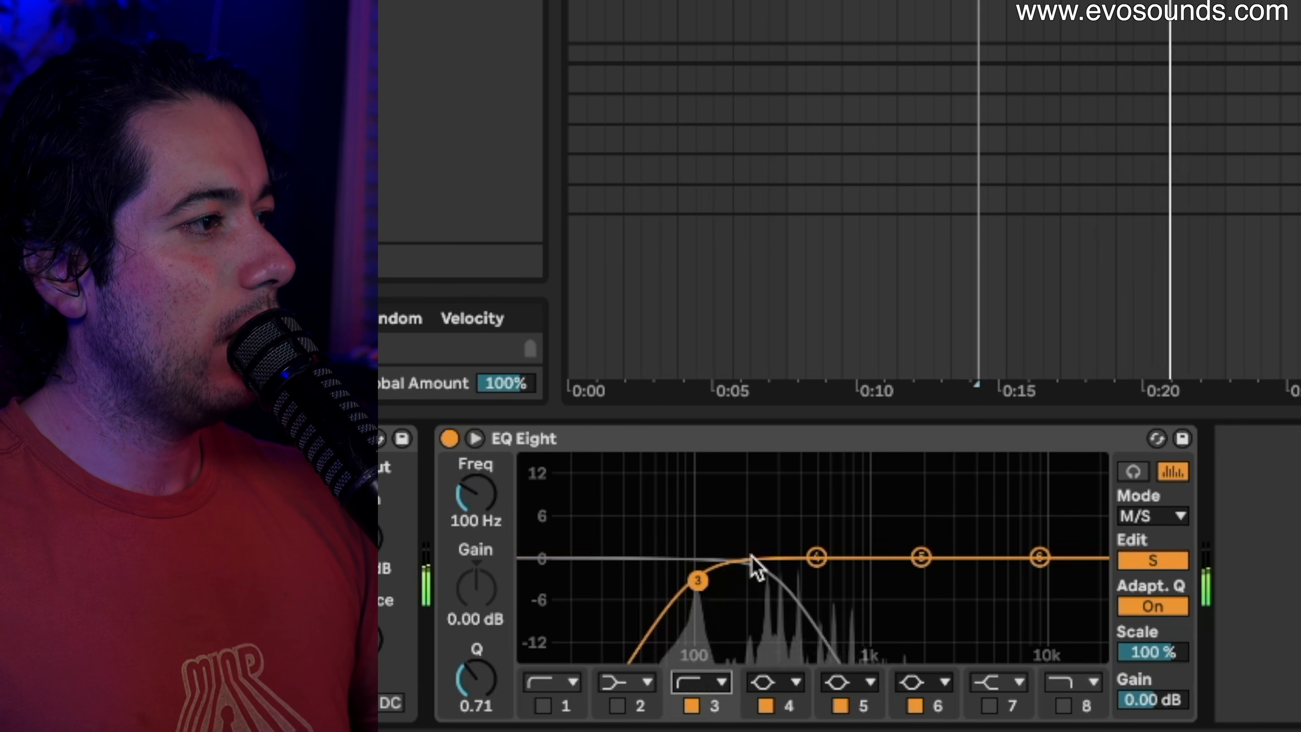
pyautogui.moveTo(698, 580); pyautogui.dragTo(1098, 591)
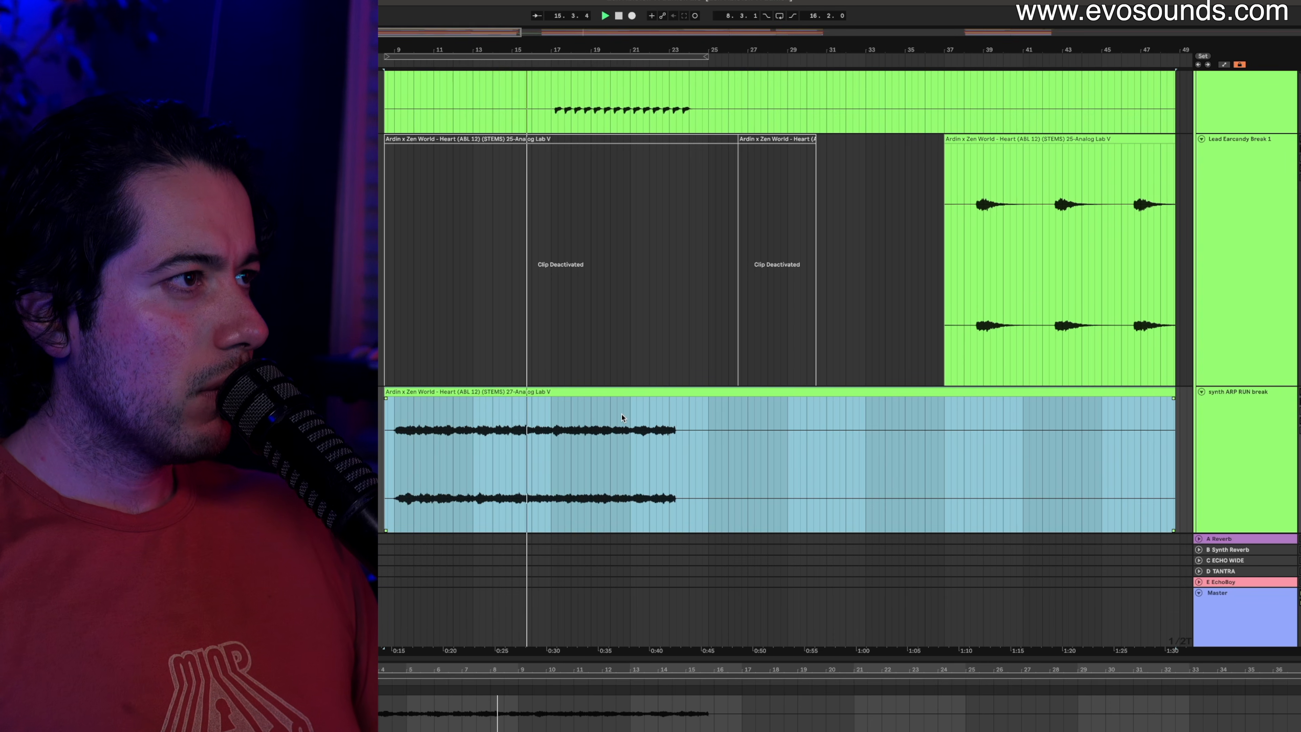
# Scroll through the arrangement's tracks while the mix plays.
pyautogui.scroll(-8, 621, 416)
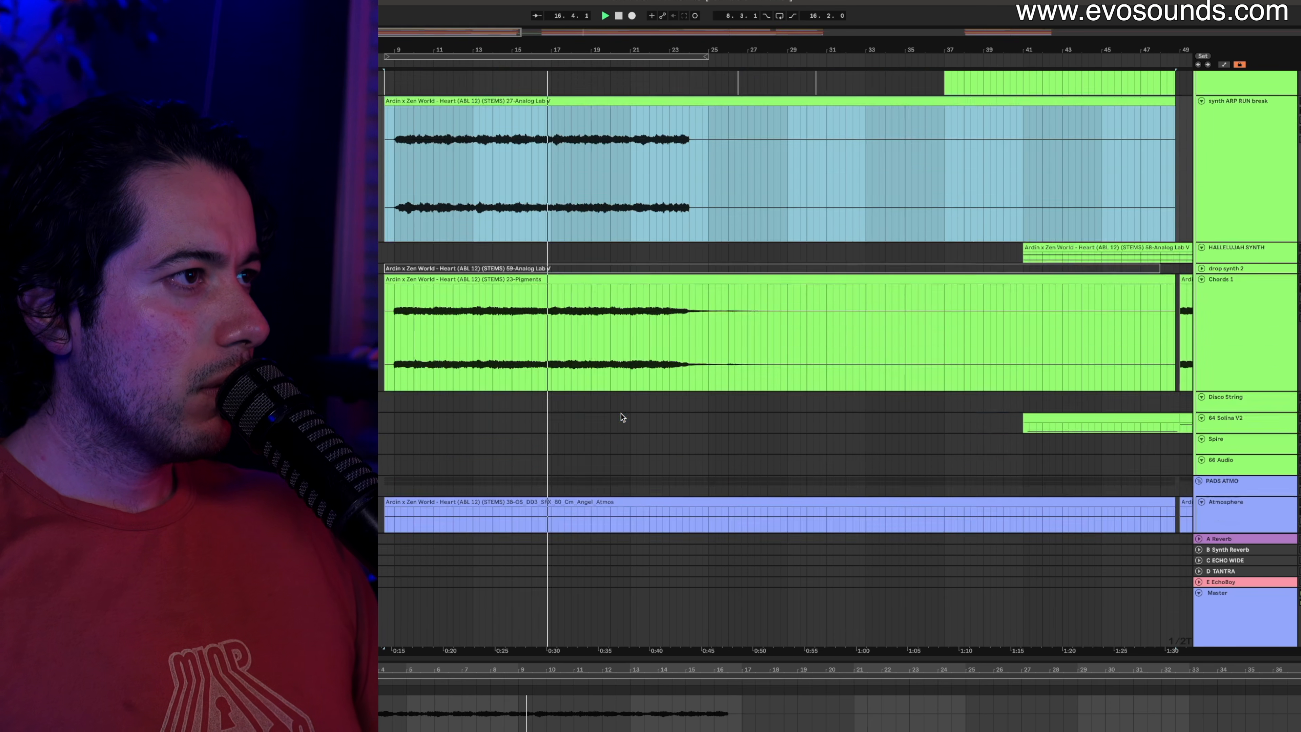
pyautogui.scroll(-10, 621, 417)
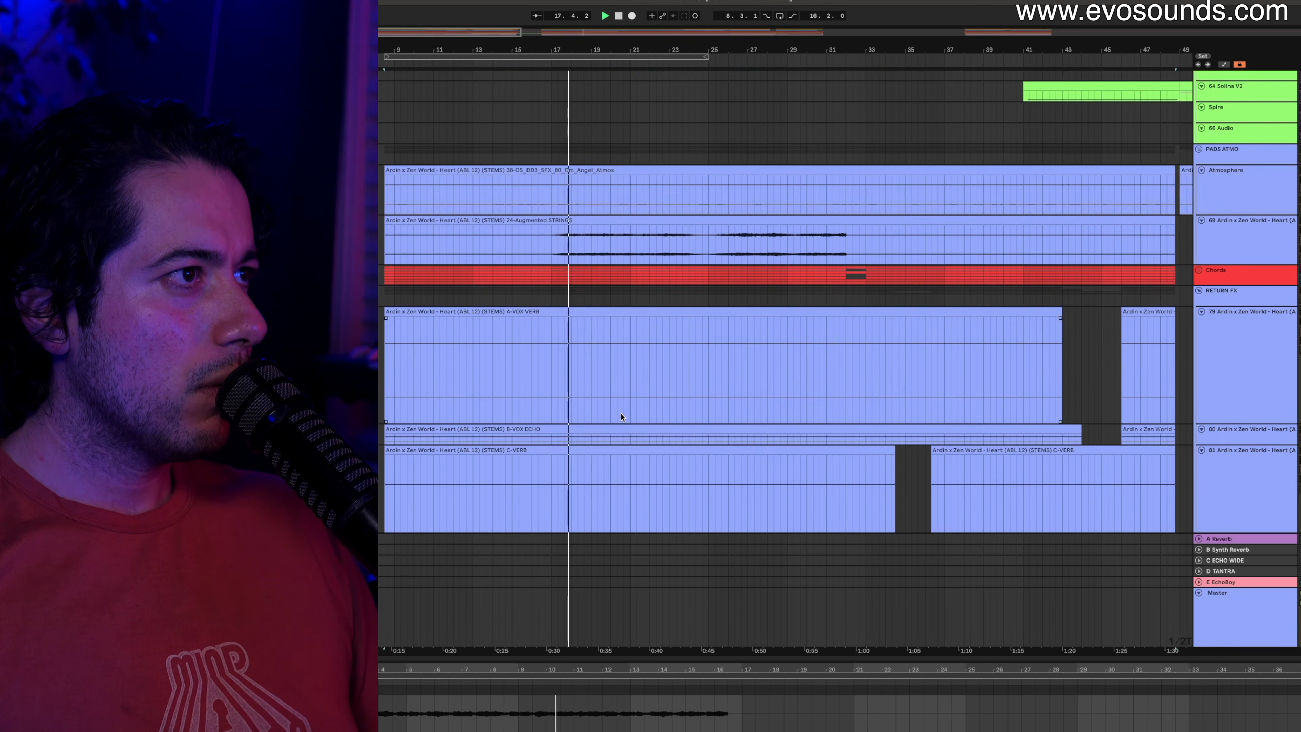
pyautogui.scroll(-4, 621, 417)
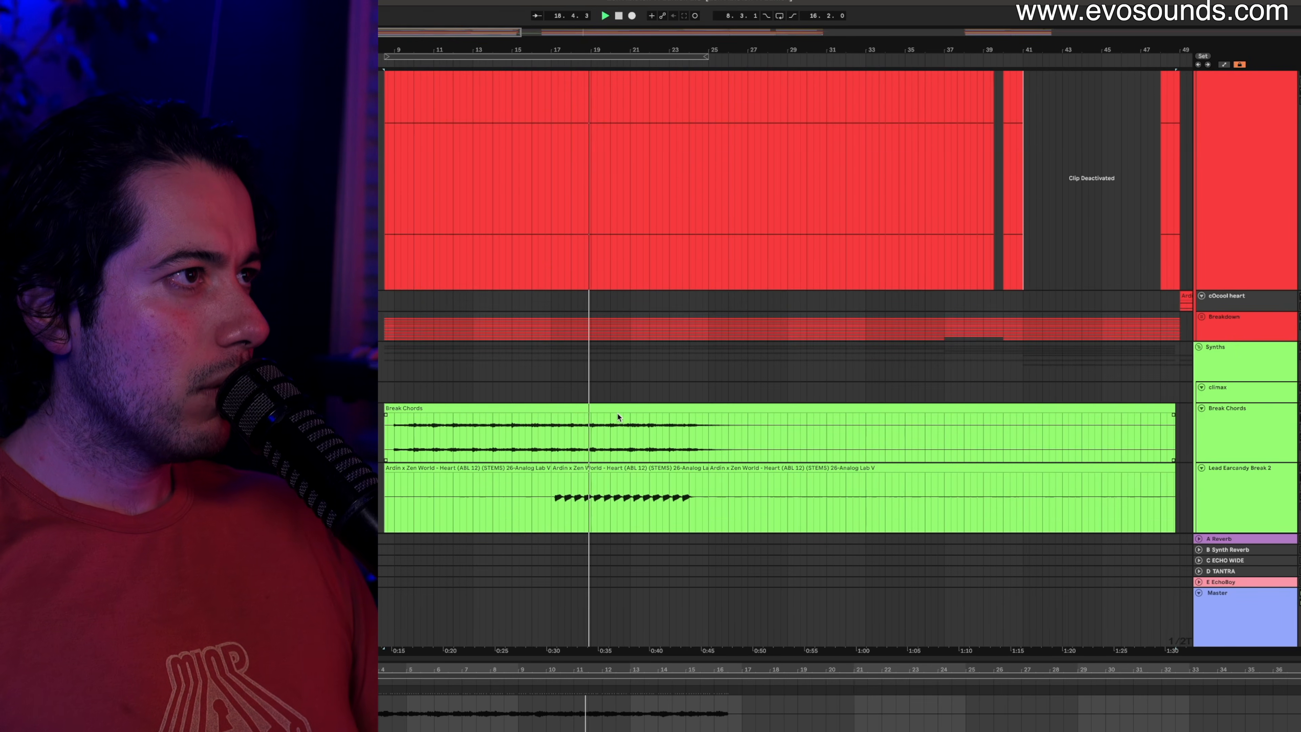
pyautogui.scroll(-2, 619, 417)
pyautogui.scroll(-6, 616, 414)
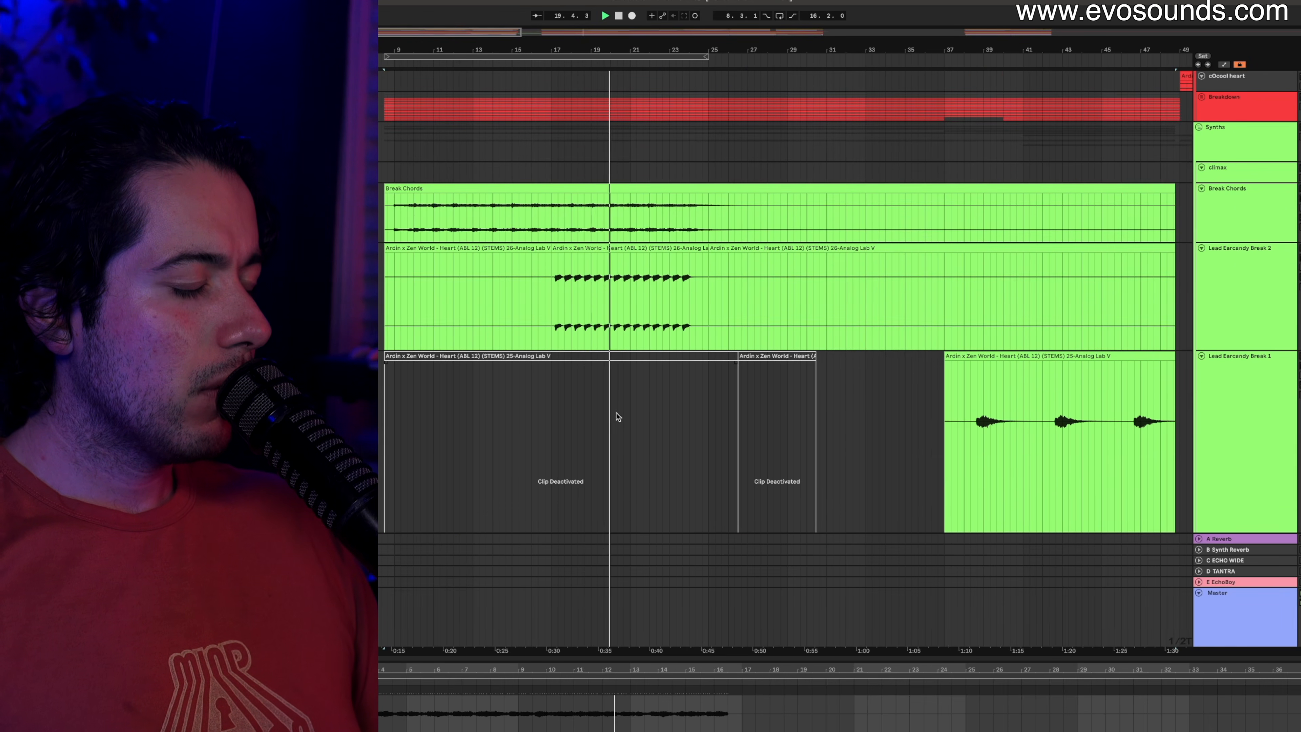
pyautogui.scroll(-1, 619, 417)
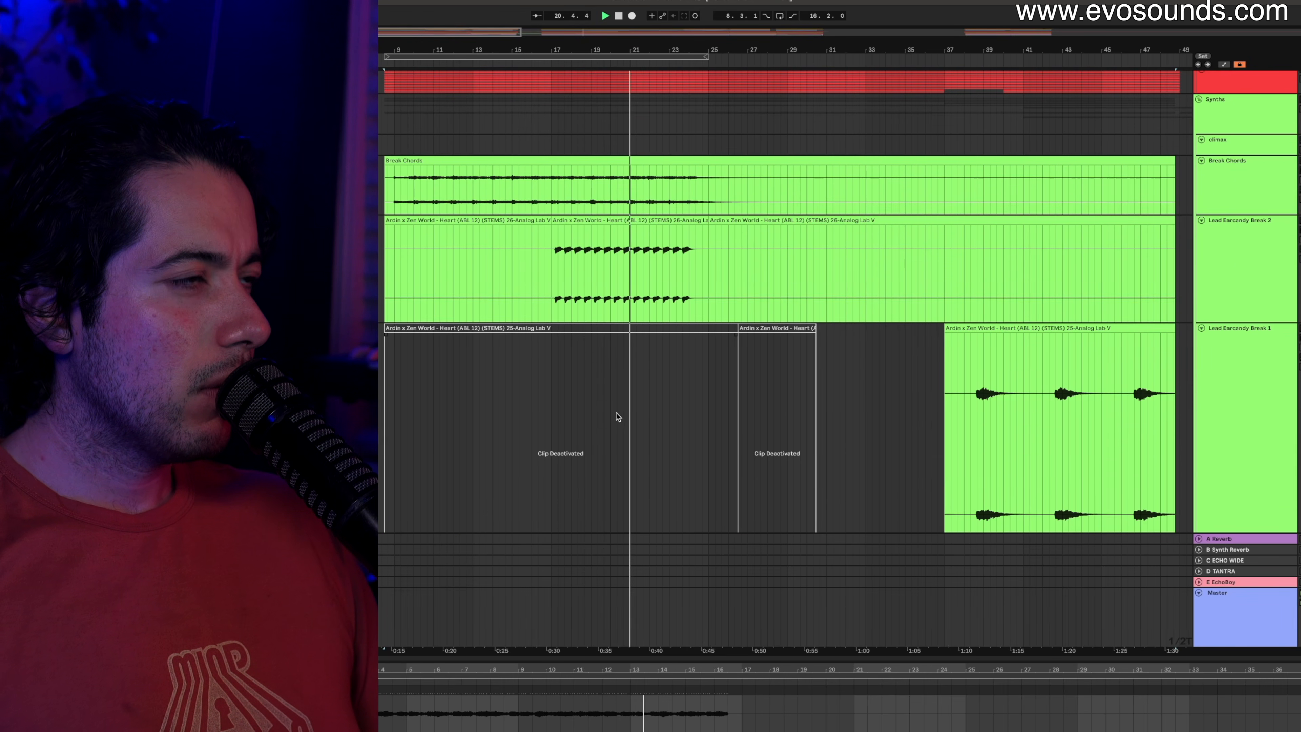
pyautogui.scroll(-13, 618, 417)
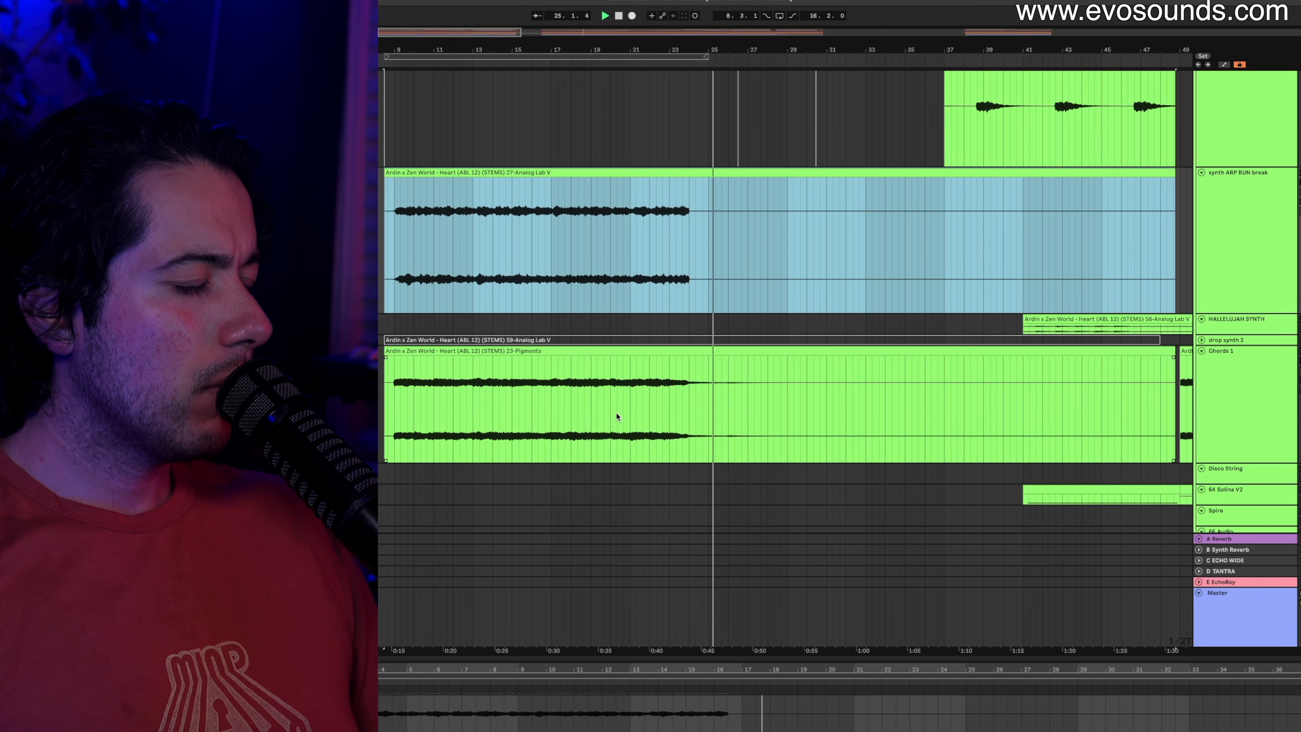
pyautogui.scroll(15, 617, 412)
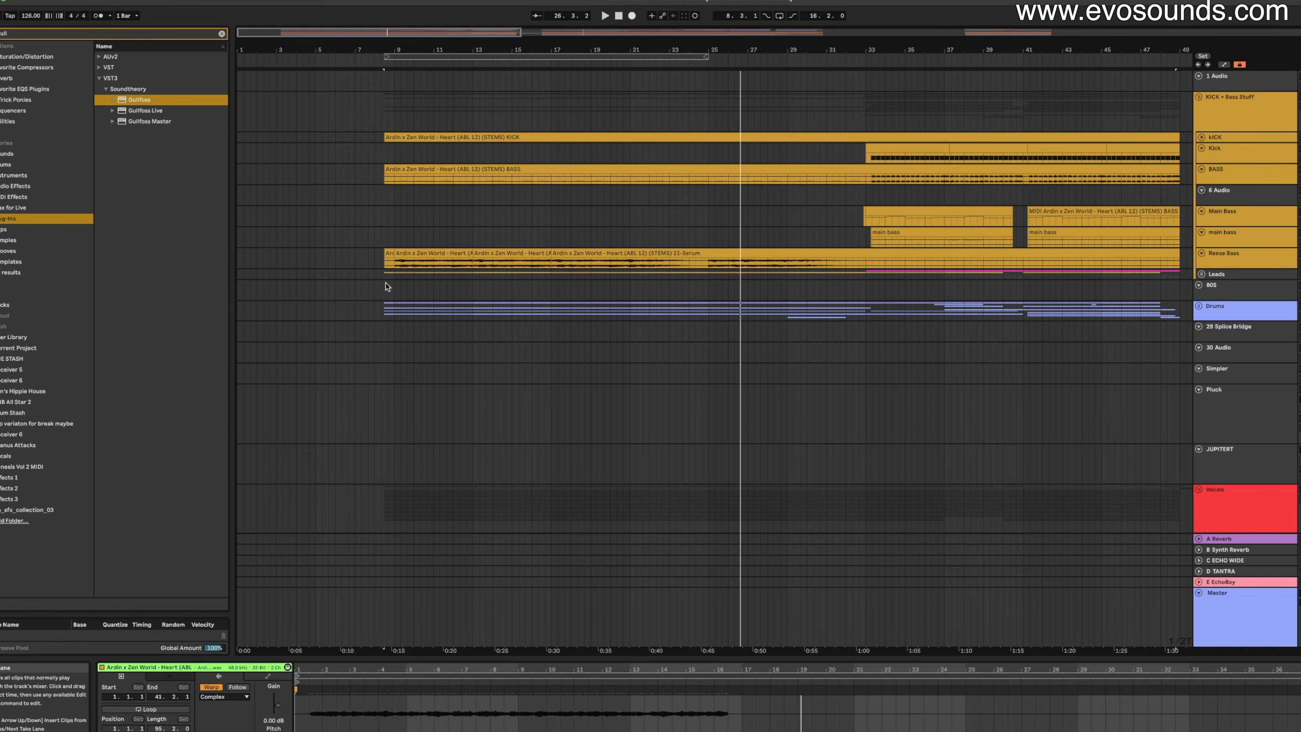
# Select Chords 1 and play from a start marker near bar 9.
pyautogui.scroll(-5, 393, 284)
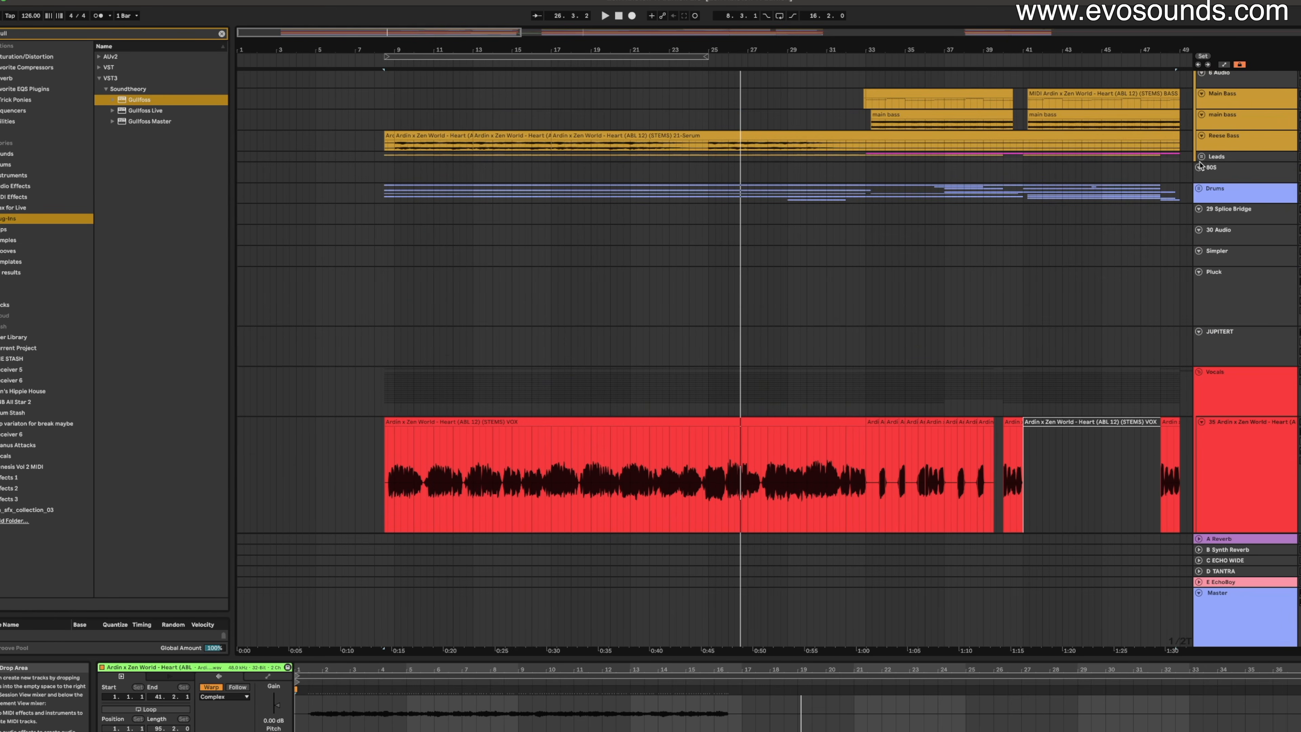
pyautogui.scroll(-15, 1200, 166)
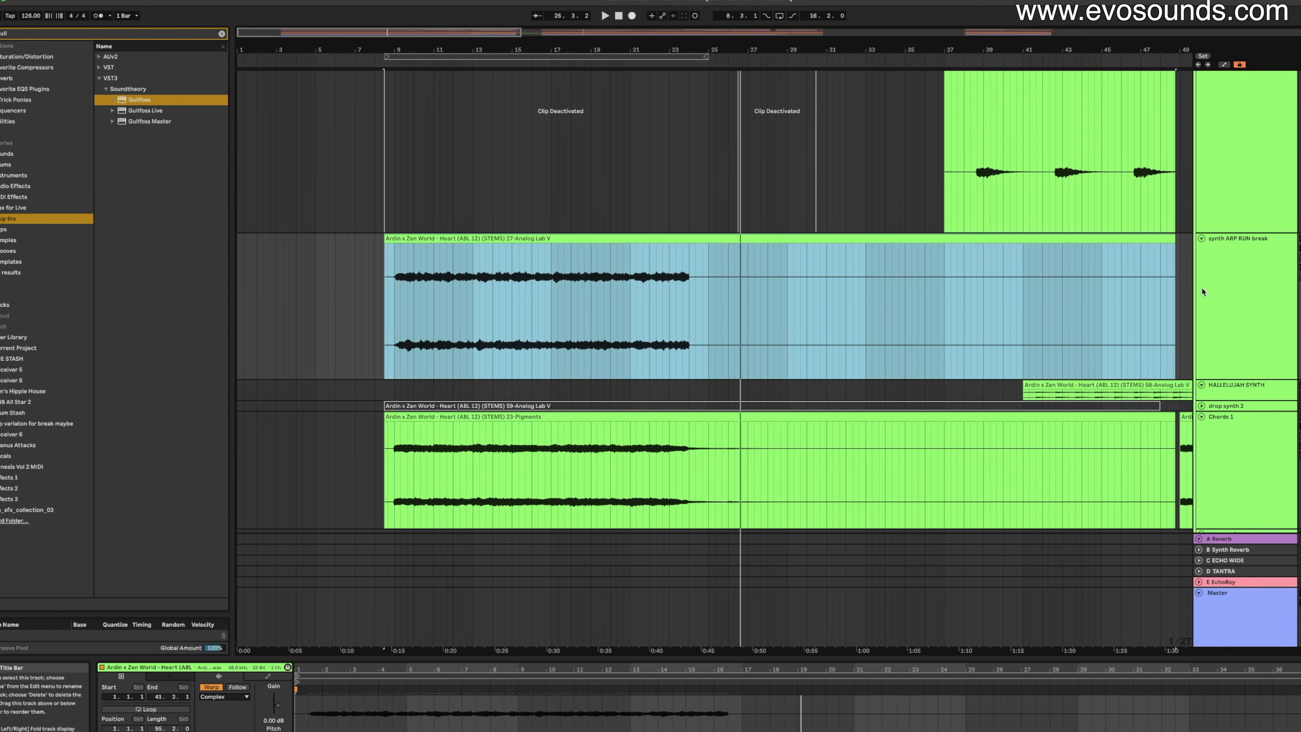
pyautogui.scroll(-5, 1203, 292)
pyautogui.click(413, 354)
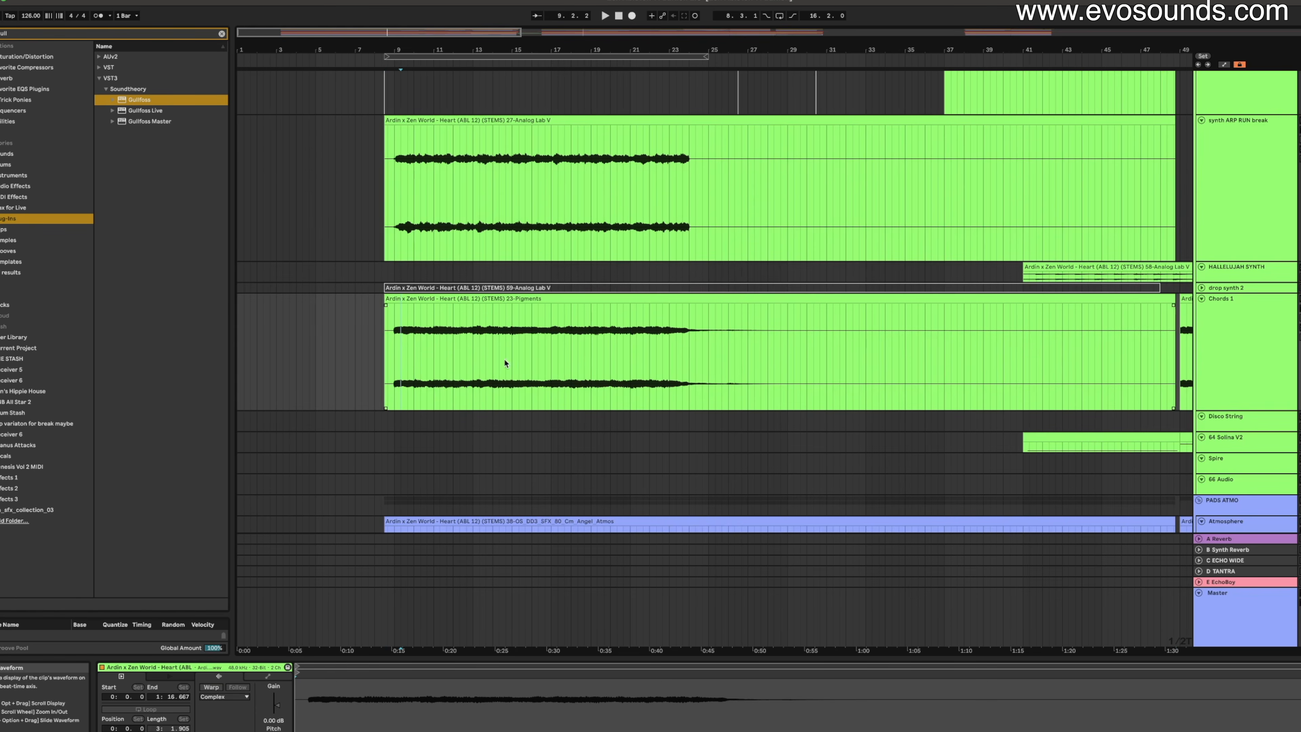
pyautogui.click(1245, 336)
pyautogui.press('space')
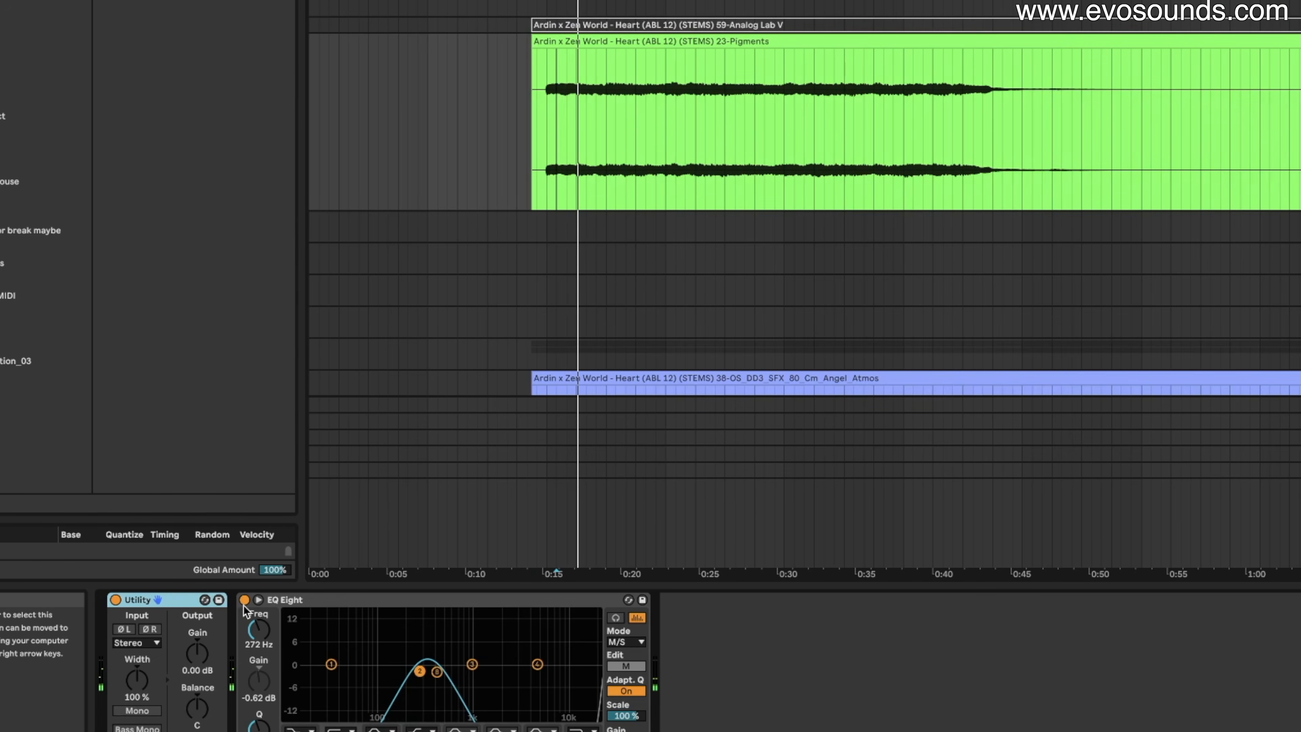
# Compare its EQ Eight bypassed and active, then lower band 2 from 38.3 Hz to 35.2 Hz.
pyautogui.click(245, 601)
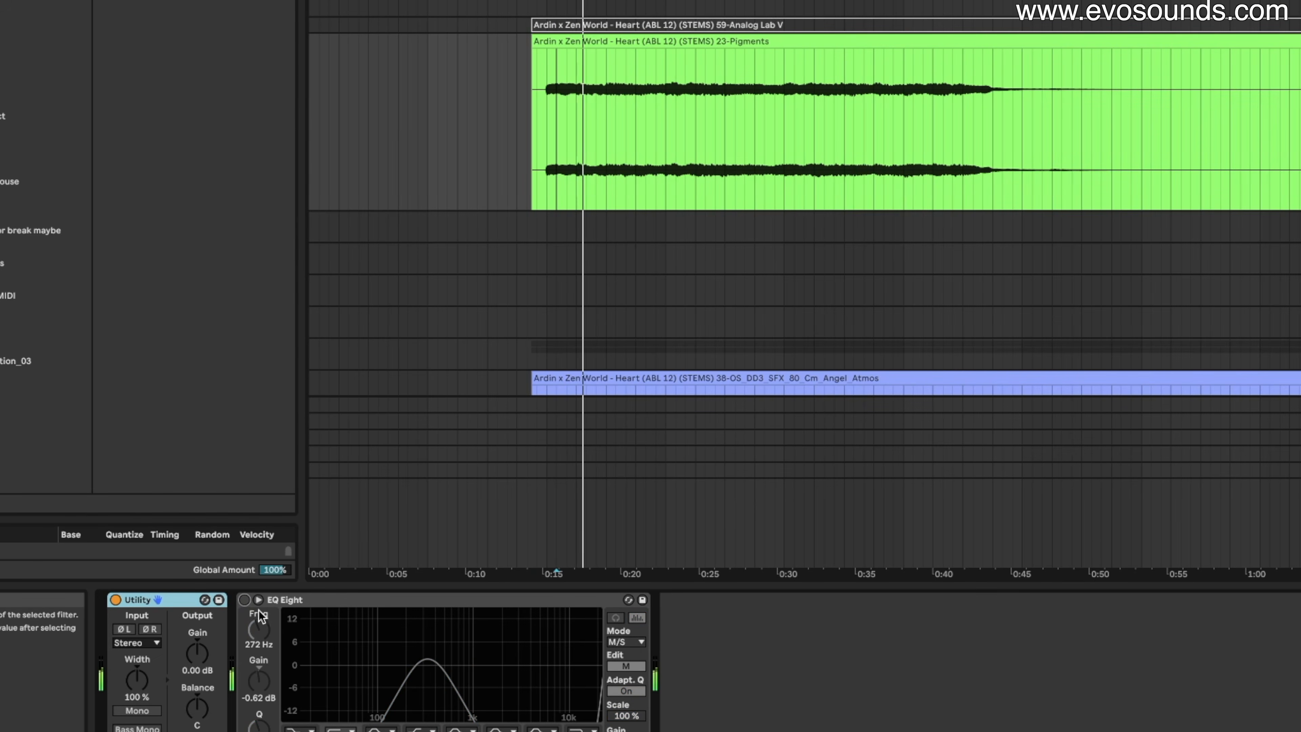
pyautogui.click(245, 600)
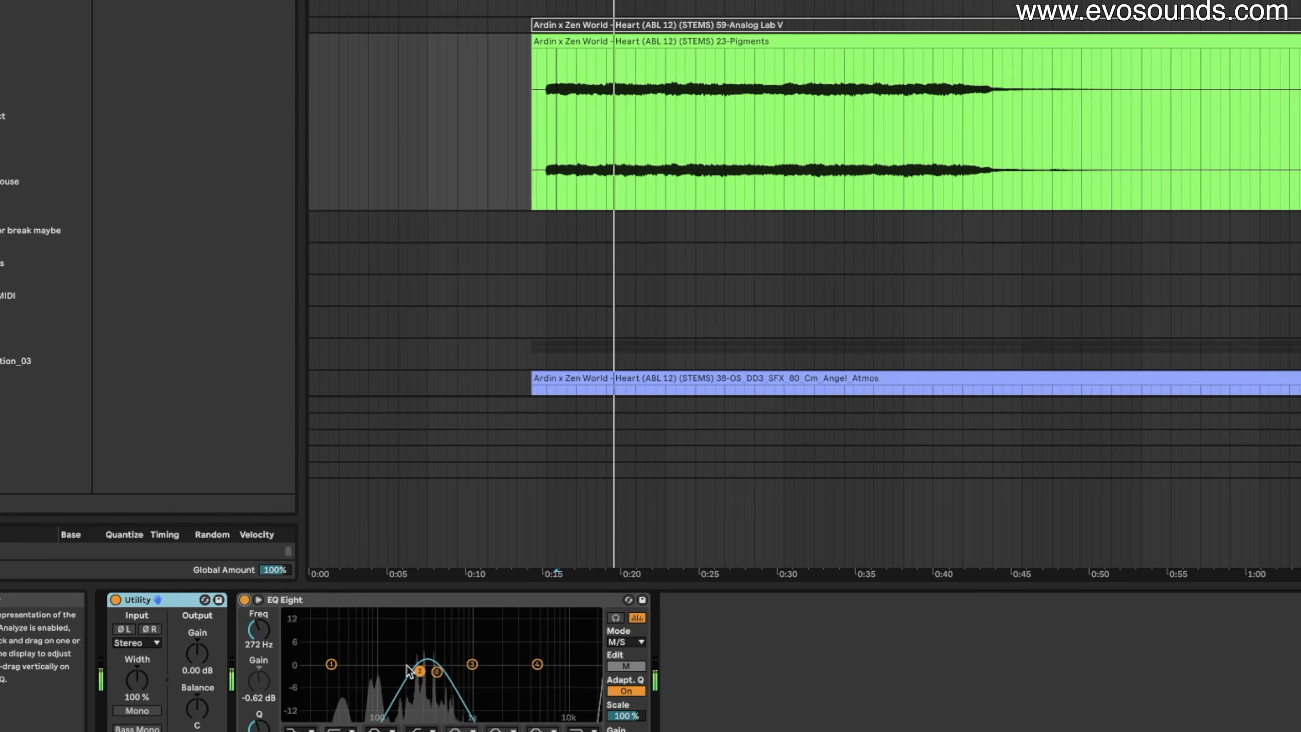
pyautogui.moveTo(340, 668); pyautogui.dragTo(346, 668)
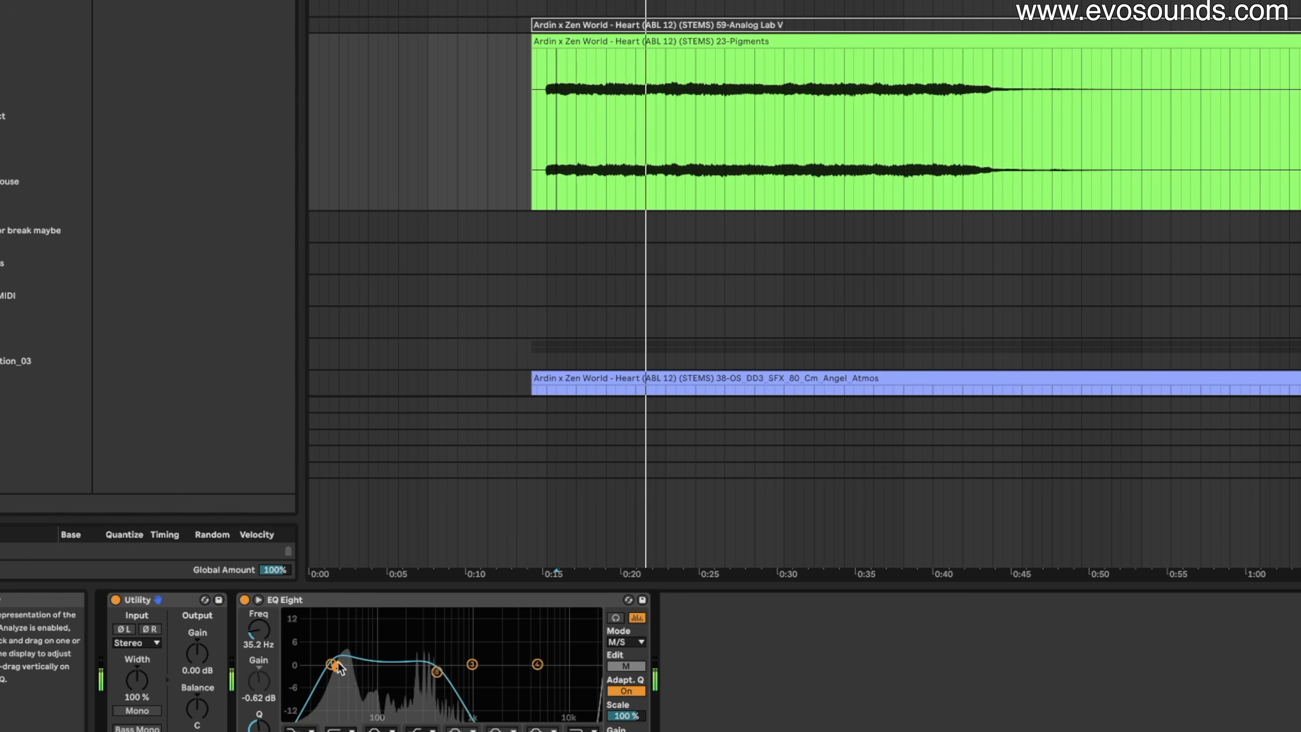